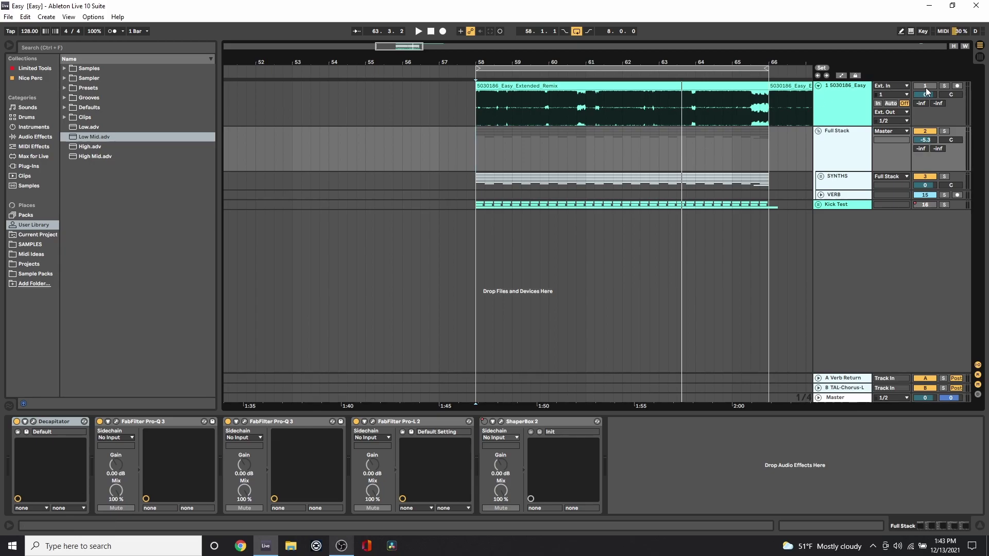
Step: Solo and play the 5030186_Easy reference from bar 58, then solo and select the Full Stack group
{"action": "left_click", "coordinate": [945, 86]}
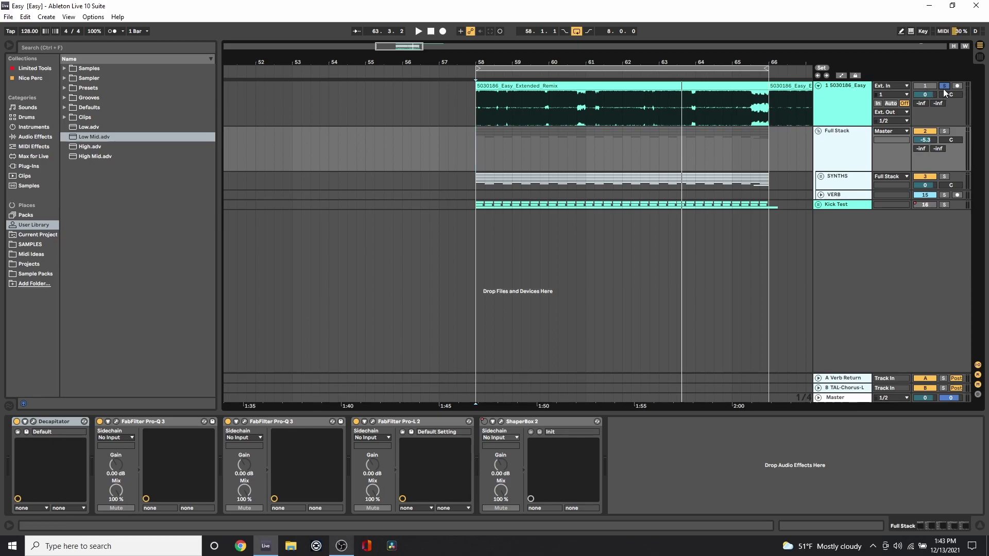
{"action": "left_click", "coordinate": [474, 112]}
{"action": "key", "text": "space"}
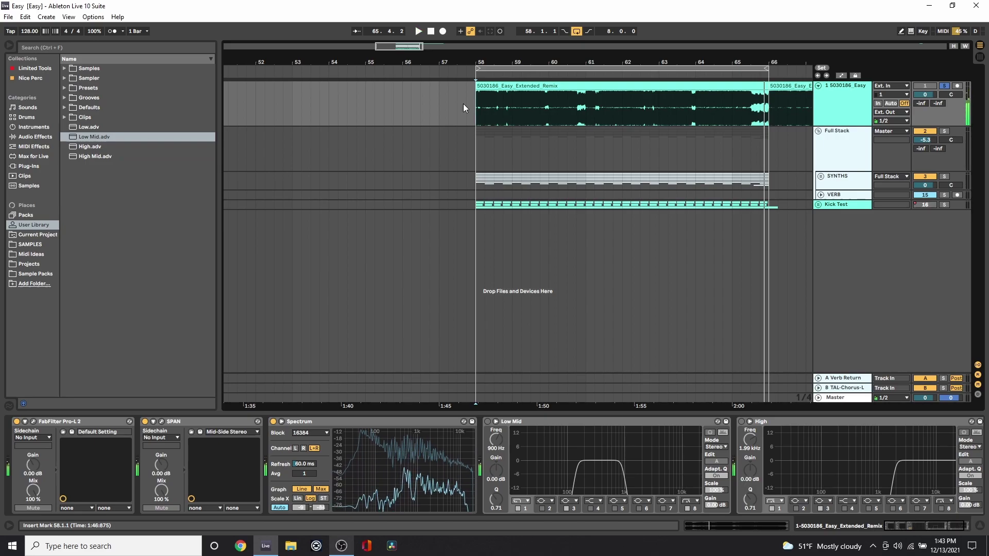
{"action": "left_click", "coordinate": [944, 131]}
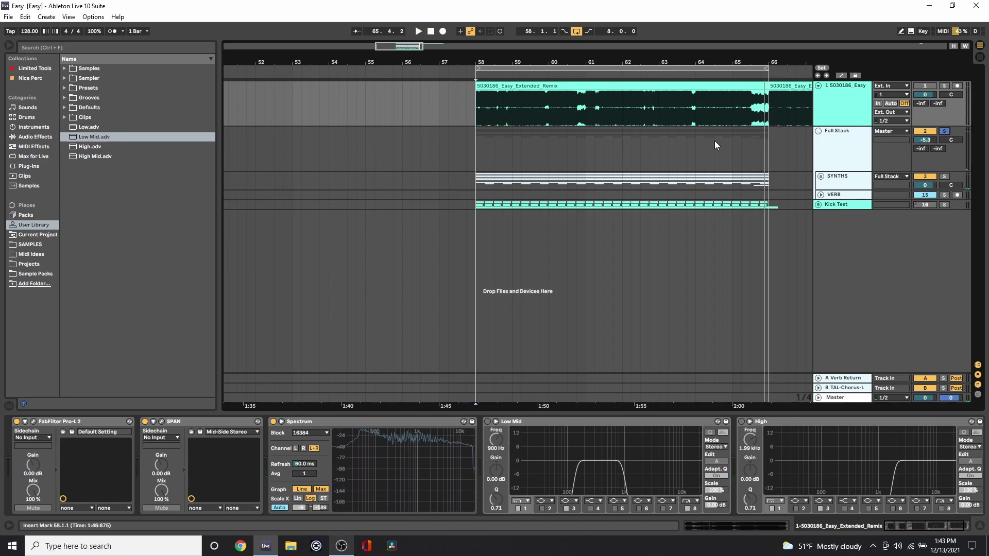
{"action": "left_click", "coordinate": [477, 158]}
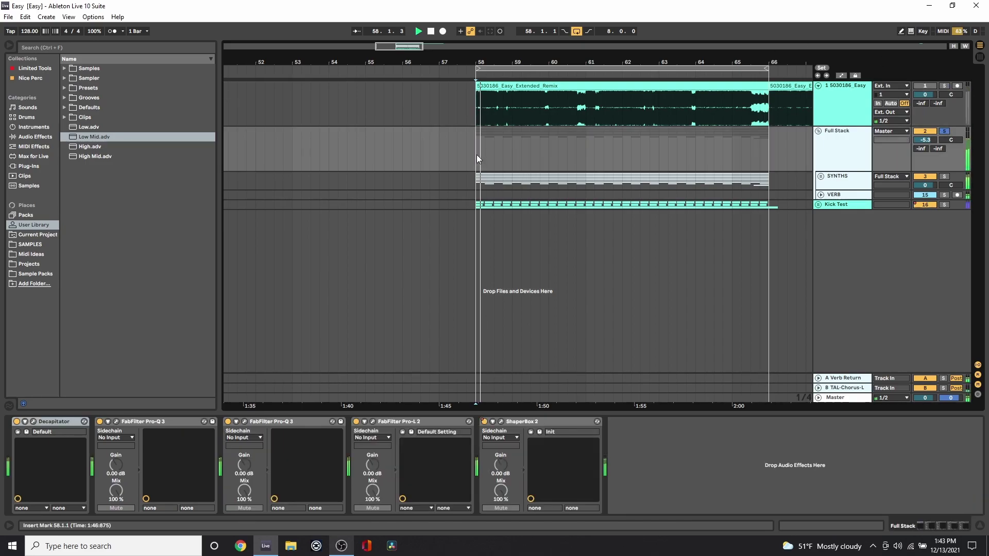
{"action": "key", "text": "space"}
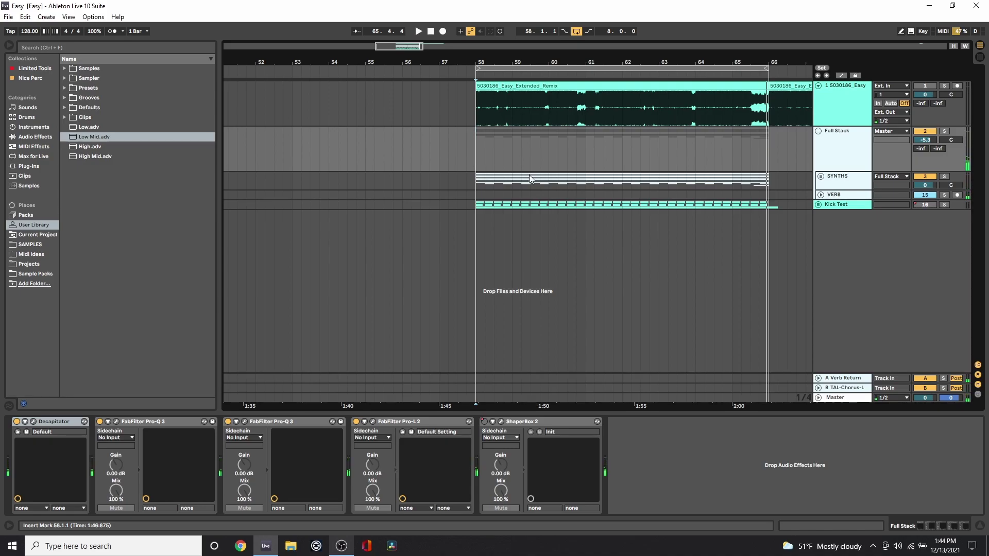
Step: Expand the SYNTHS group, collapse the Mid Lead lane, and fold then unfold BASS & SAWS
{"action": "left_click", "coordinate": [821, 176]}
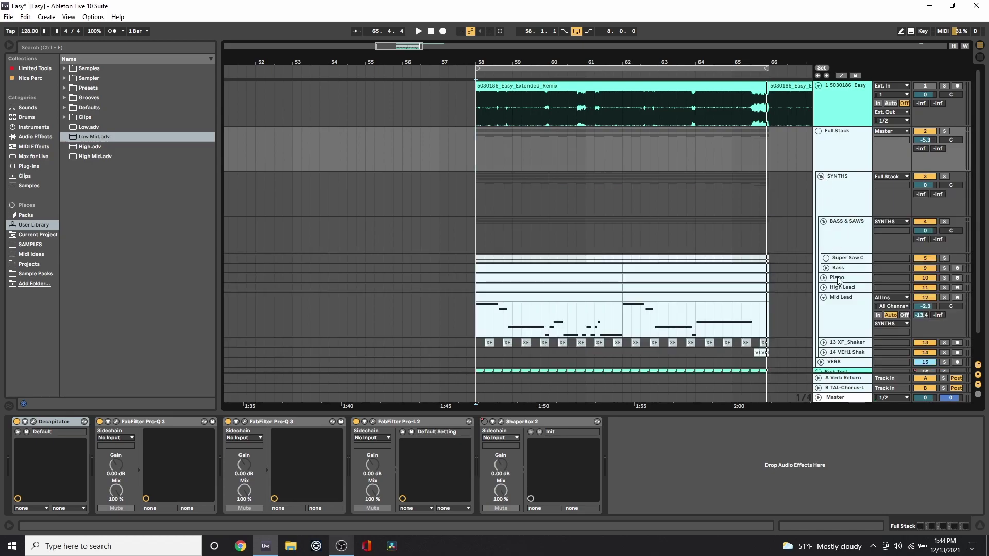
{"action": "left_click", "coordinate": [823, 298]}
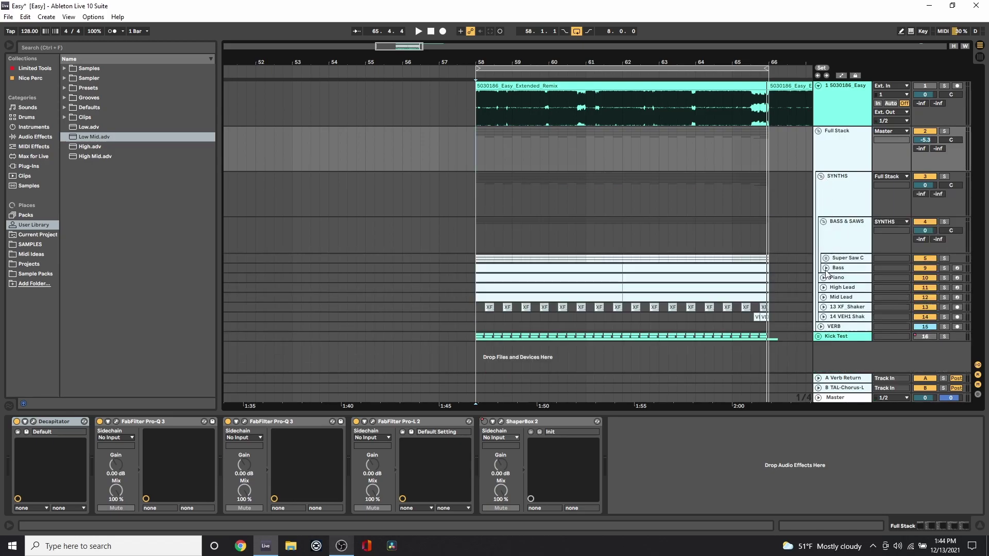
{"action": "left_click", "coordinate": [823, 223]}
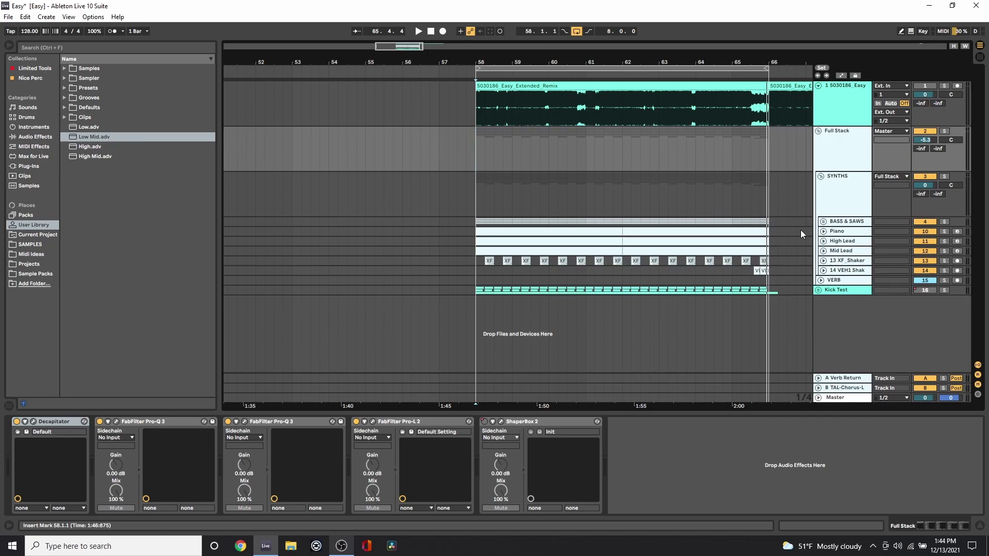
{"action": "left_click", "coordinate": [824, 222]}
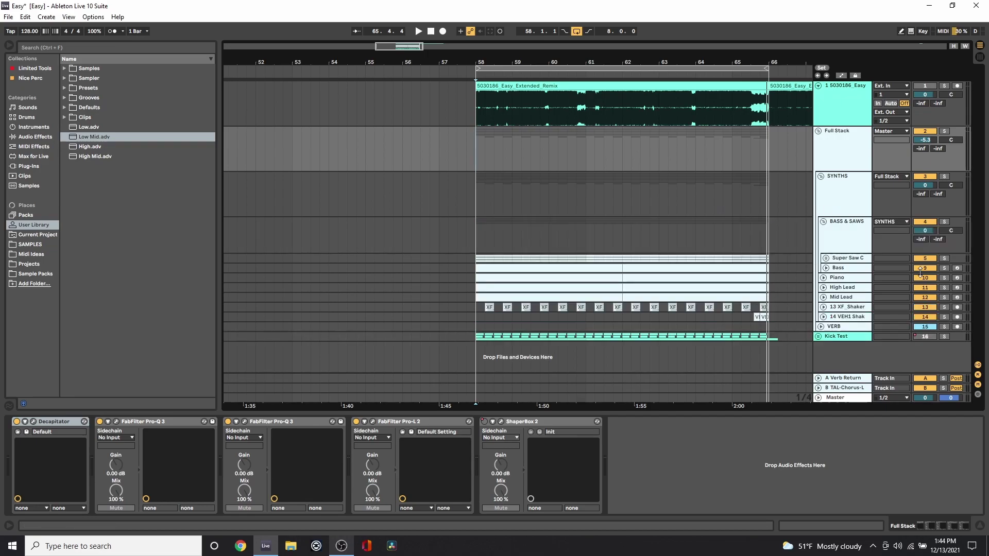
Step: Solo and play Super Saw C from bar 58, then Bass, and stop
{"action": "left_click", "coordinate": [945, 259]}
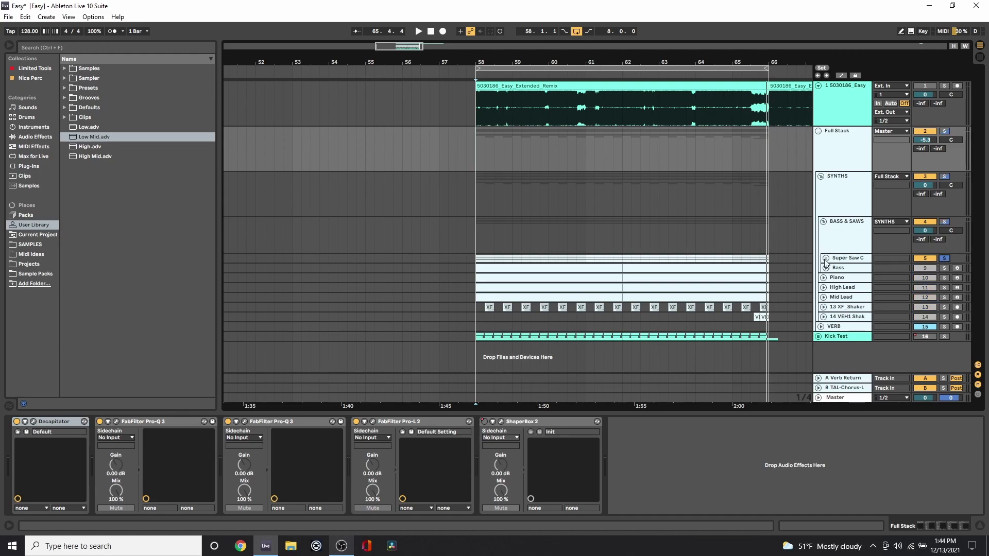
{"action": "left_click", "coordinate": [473, 262]}
{"action": "key", "text": "space"}
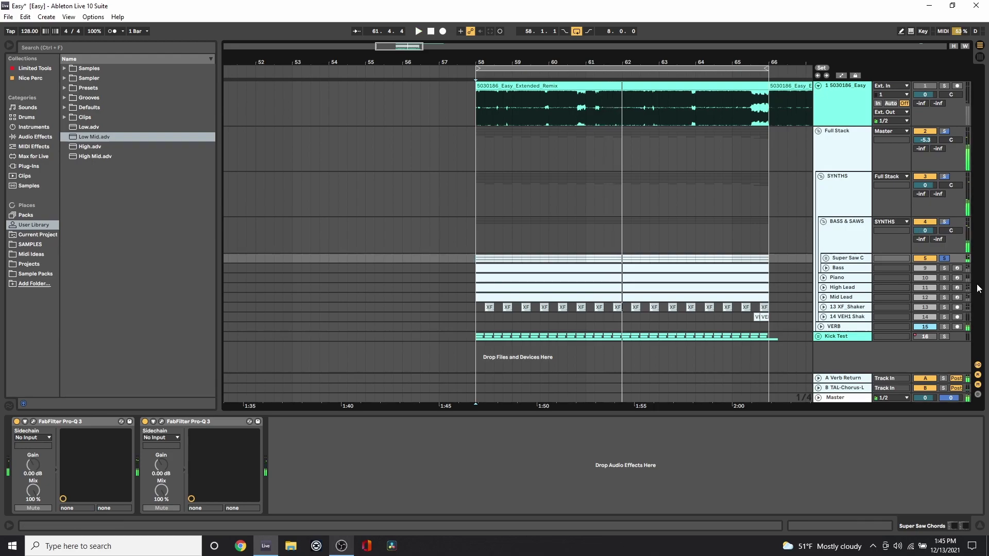
{"action": "left_click", "coordinate": [945, 268]}
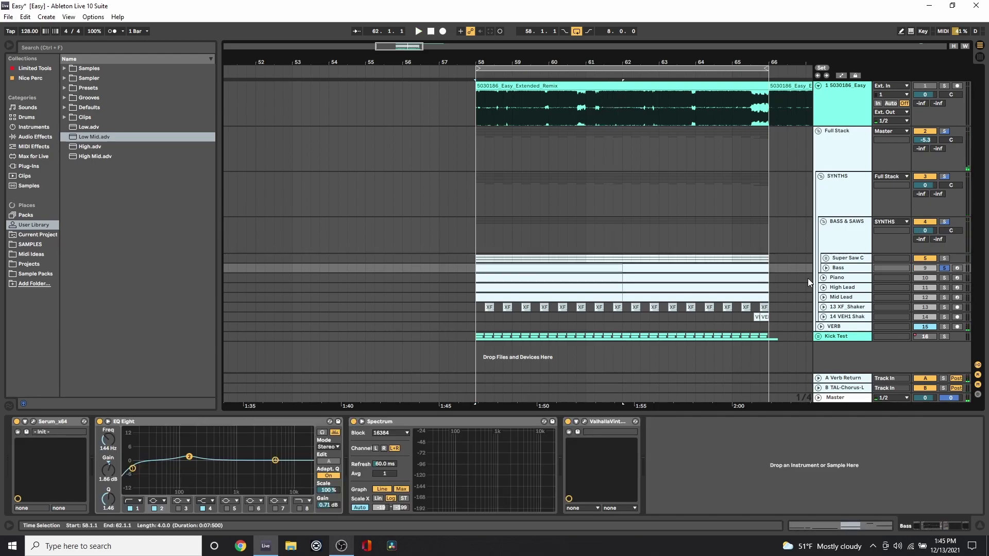
{"action": "key", "text": "space"}
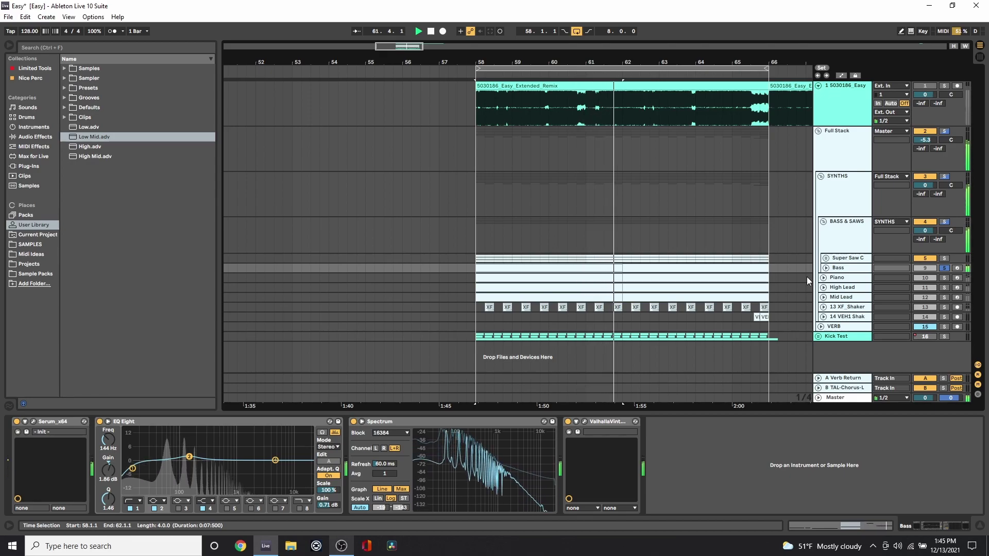
{"action": "key", "text": "space"}
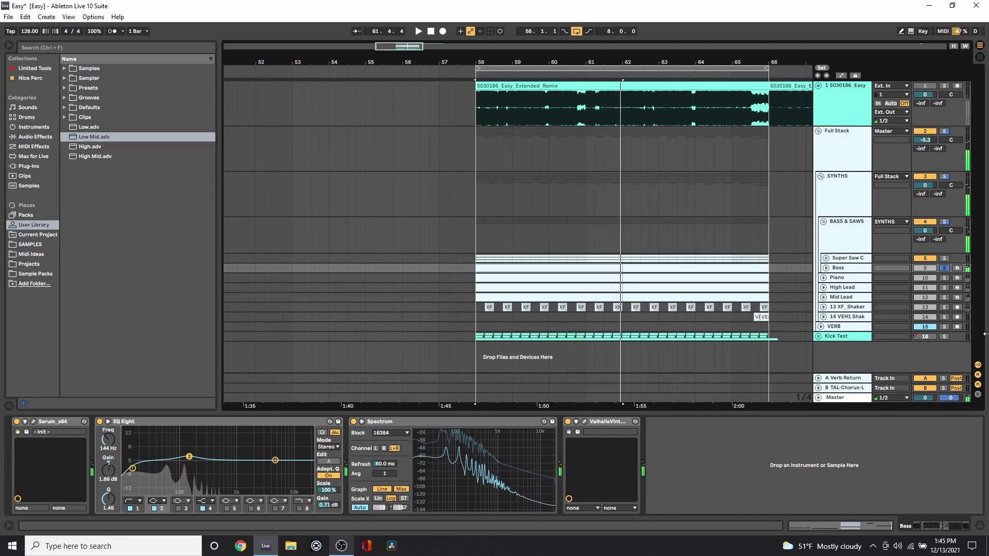
Step: Solo the Piano track and play its clip from bar 58 to 62
{"action": "left_click", "coordinate": [944, 278]}
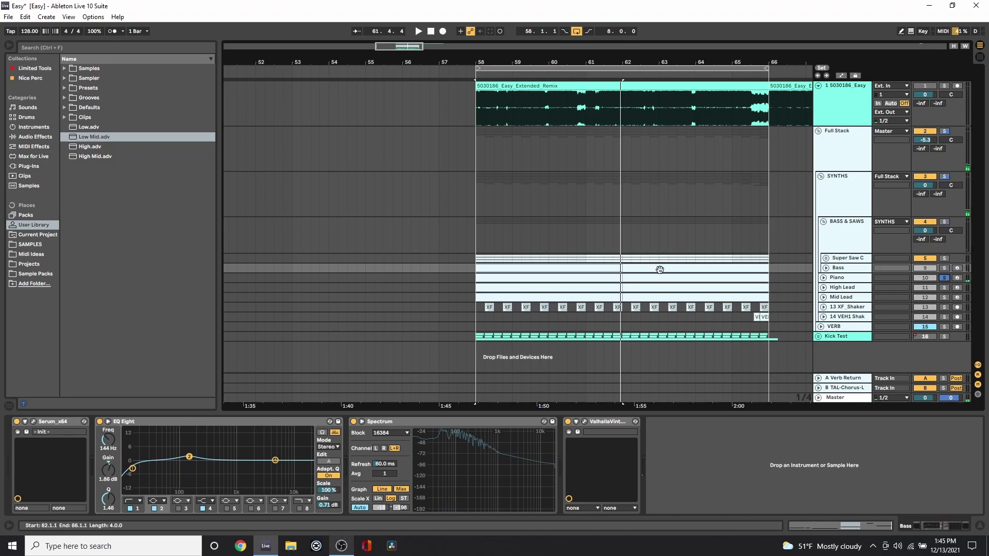
{"action": "left_click", "coordinate": [609, 278]}
{"action": "key", "text": "space"}
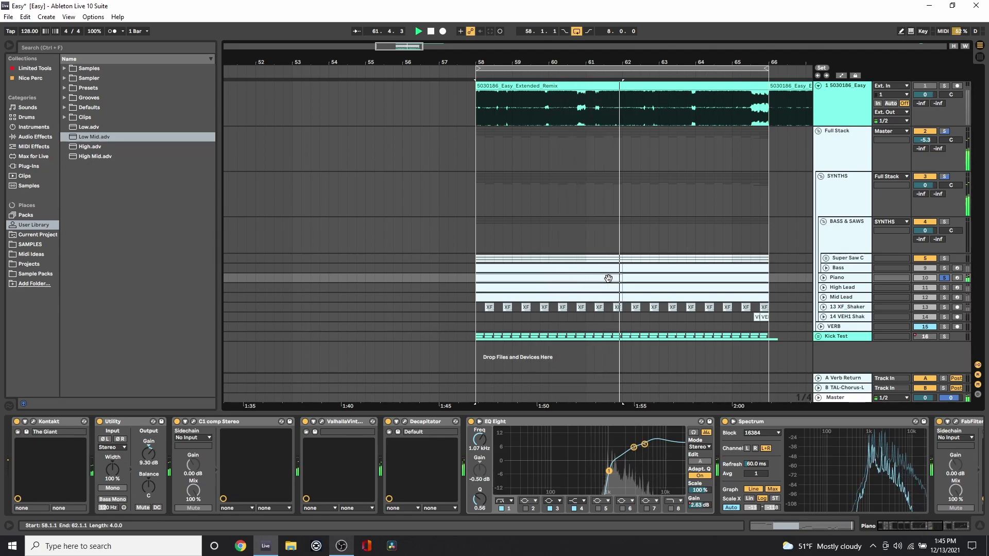
Step: Undo the duplicate of the clips into bars 62–66, then play Mid Lead with its effects
{"action": "key", "text": "ctrl+d"}
{"action": "key", "text": "ctrl+z"}
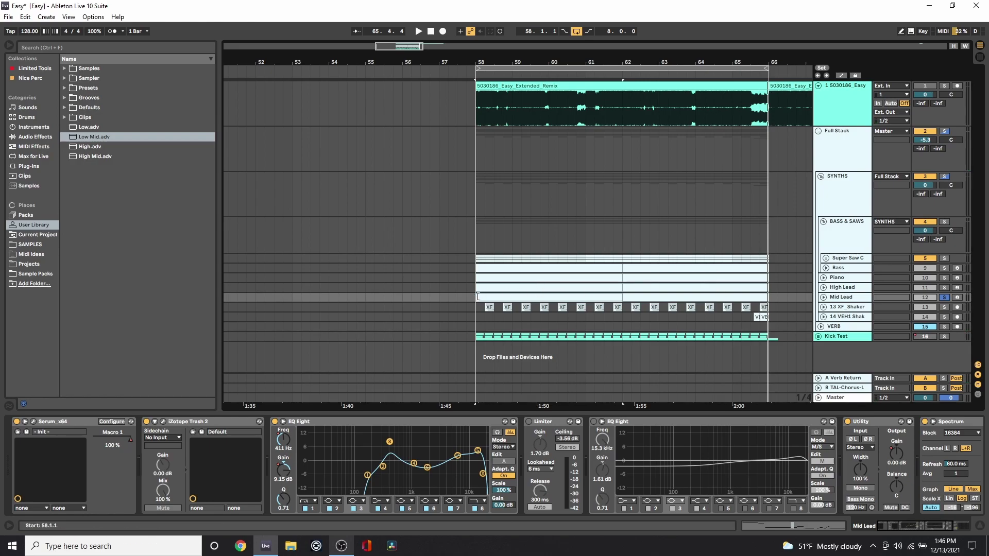
{"action": "key", "text": "space"}
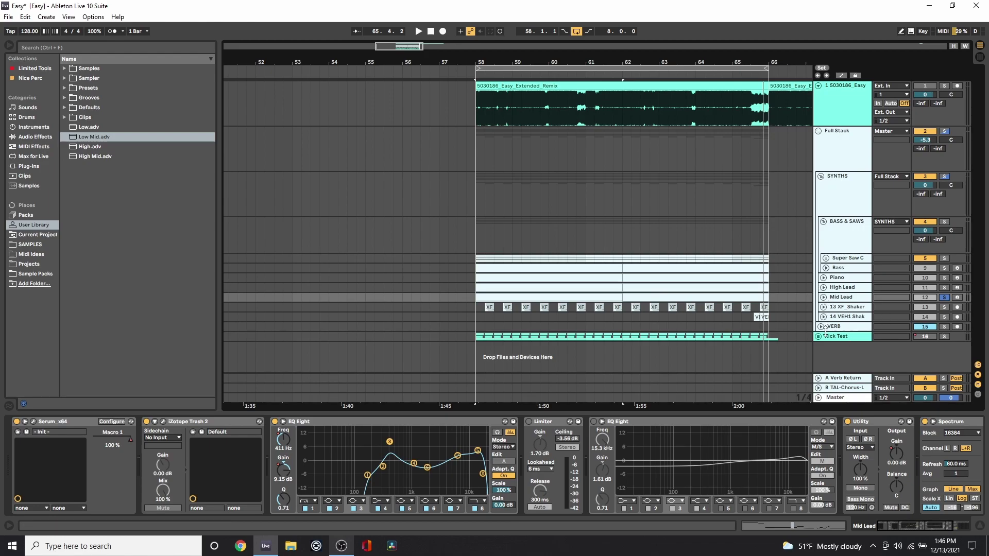
Step: Toggle the A Verb return and tracks 9–14 back on, then unfold Super Saw C and Saws
{"action": "left_click", "coordinate": [925, 380]}
{"action": "left_click", "coordinate": [926, 287]}
{"action": "left_click", "coordinate": [825, 258]}
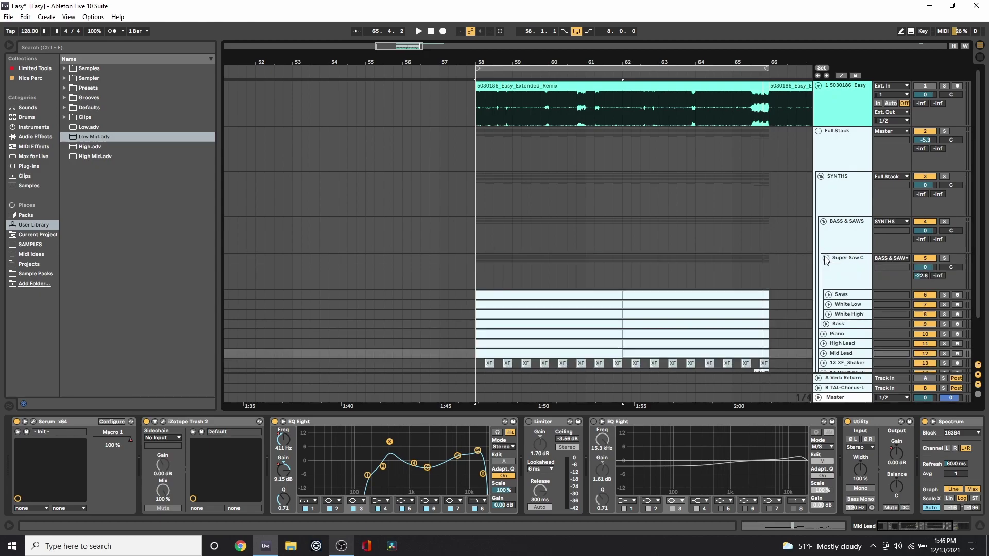
{"action": "scroll", "coordinate": [819, 261], "scroll_direction": "down", "scroll_amount": 2}
{"action": "left_click", "coordinate": [829, 264]}
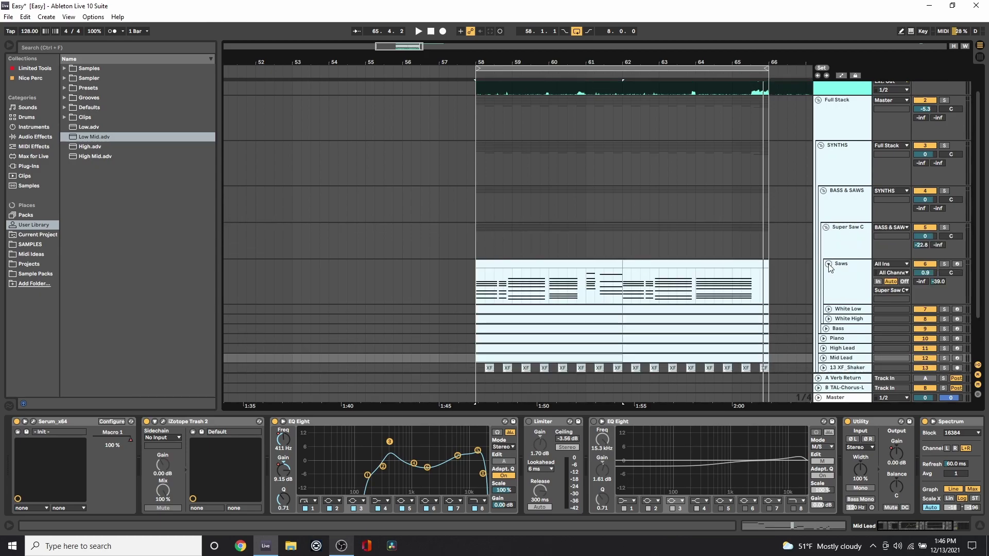
{"action": "scroll", "coordinate": [828, 264], "scroll_direction": "down", "scroll_amount": 1}
Step: Open the Saws clip in an enlarged note editor and select bar 3's chord notes
{"action": "left_click", "coordinate": [814, 533]}
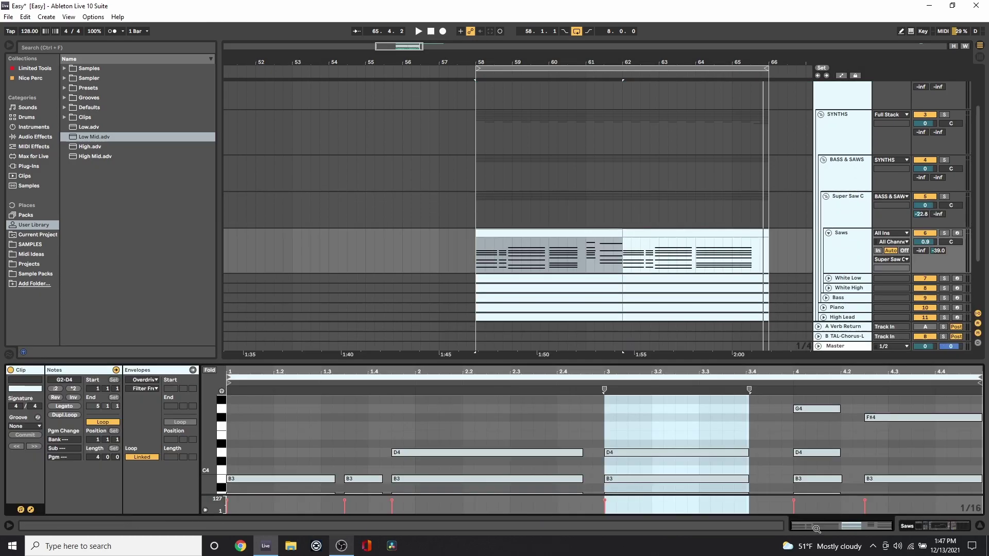
{"action": "left_click_drag", "start_coordinate": [583, 361], "coordinate": [584, 173]}
{"action": "left_click", "coordinate": [774, 435]}
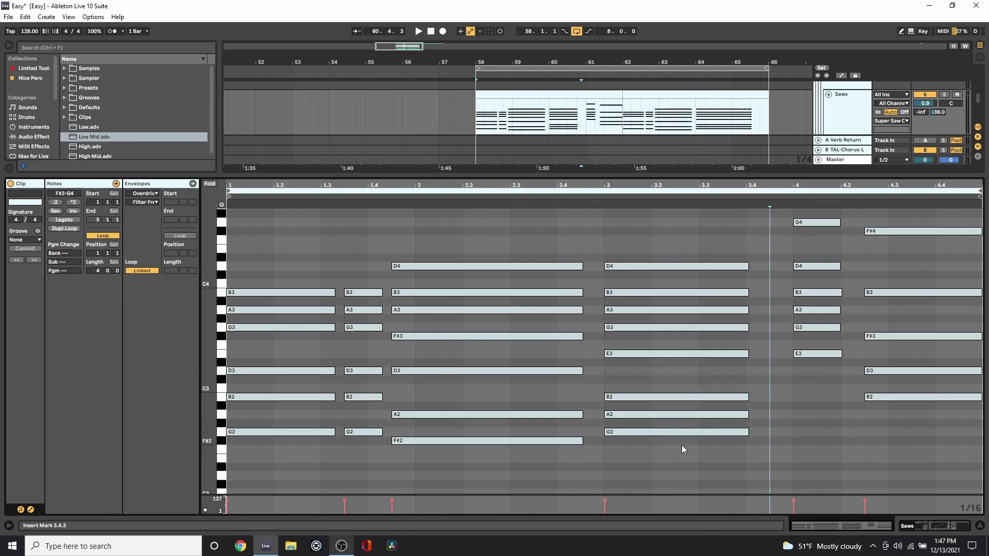
{"action": "left_click_drag", "start_coordinate": [676, 459], "coordinate": [682, 215]}
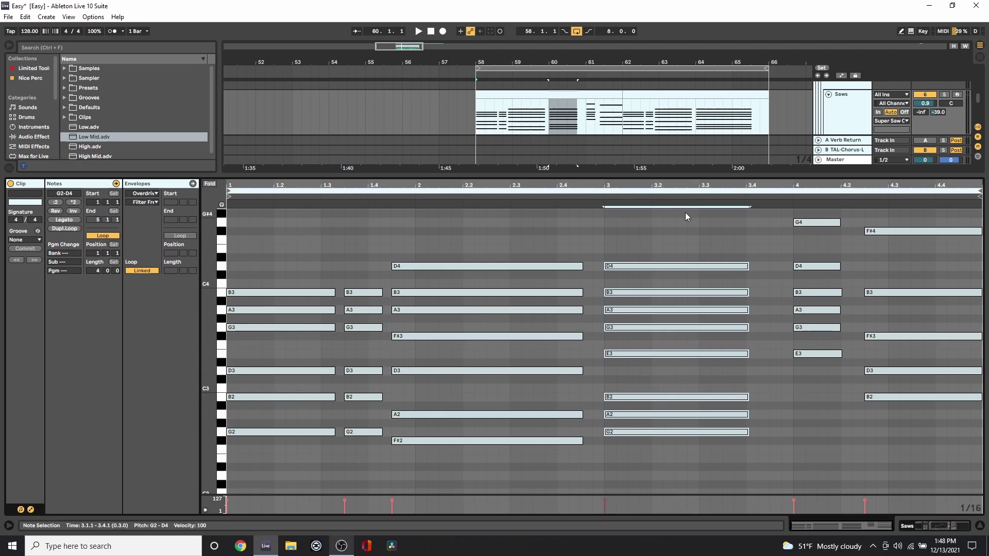
Step: Solo Saws, bypass its Overdrive and EQ Eight, play from bar 58, and open its Serum
{"action": "left_click", "coordinate": [916, 525]}
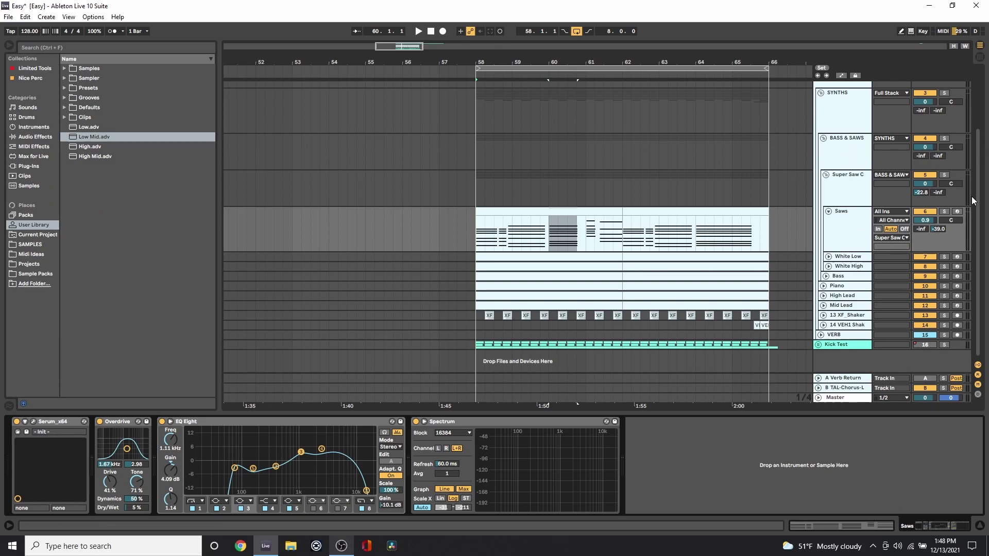
{"action": "left_click", "coordinate": [944, 211]}
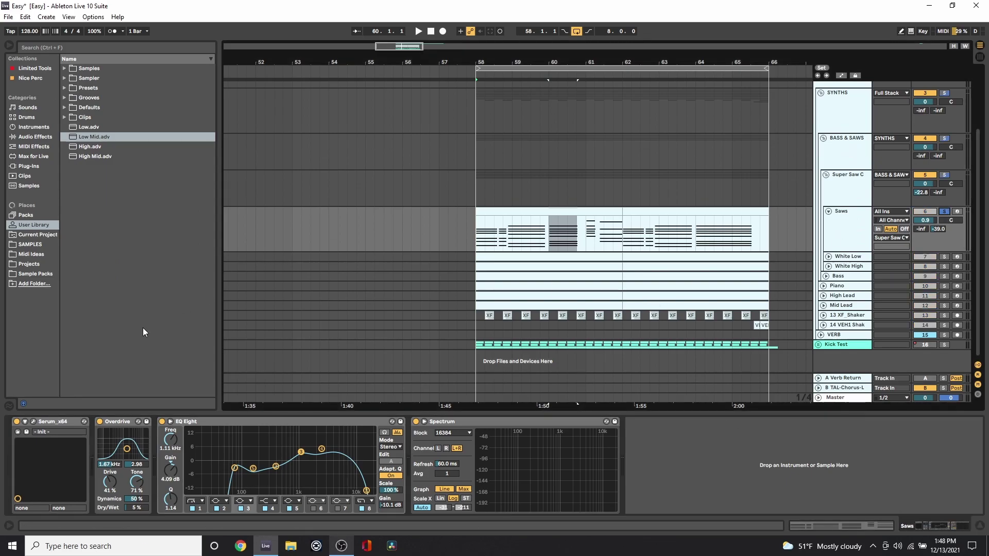
{"action": "left_click", "coordinate": [100, 422]}
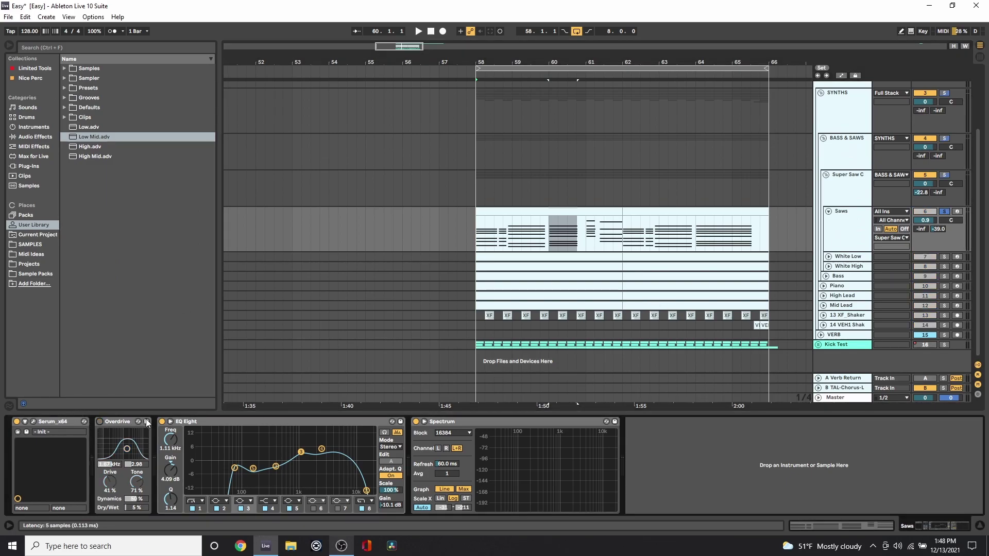
{"action": "left_click", "coordinate": [164, 423]}
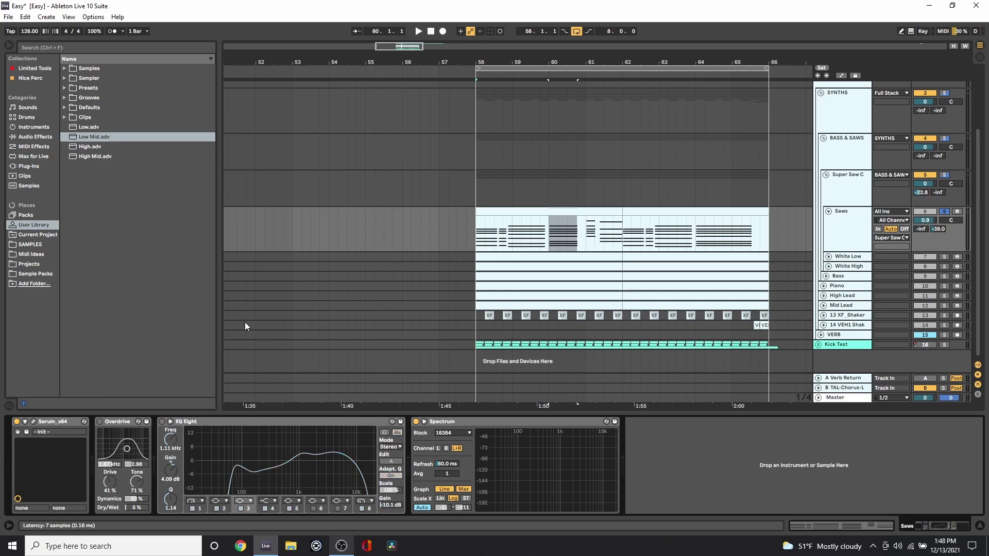
{"action": "key", "text": "ctrl+alt+p"}
{"action": "left_click", "coordinate": [611, 212]}
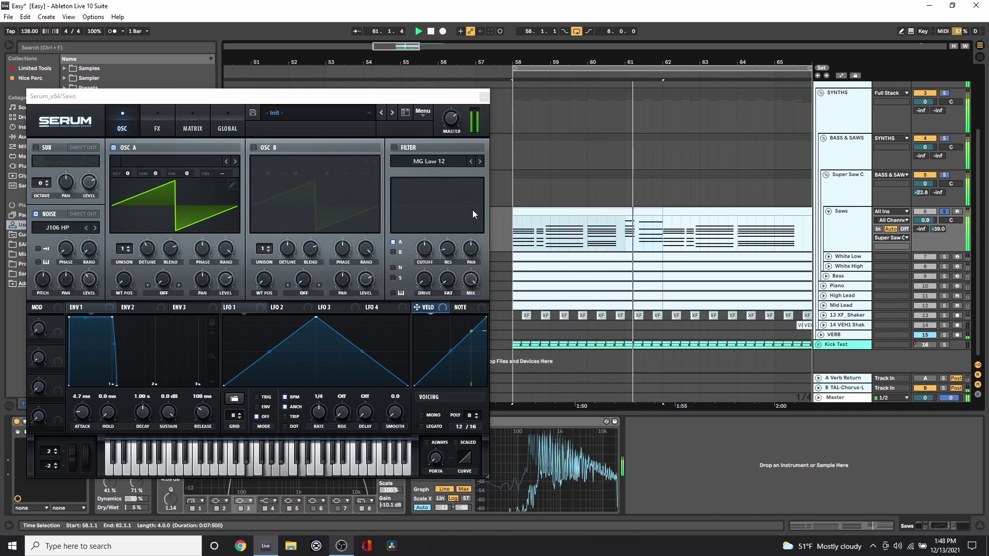
Step: Set Serum oscillator A to 8 unison voices with 0.17 detune
{"action": "key", "text": "space"}
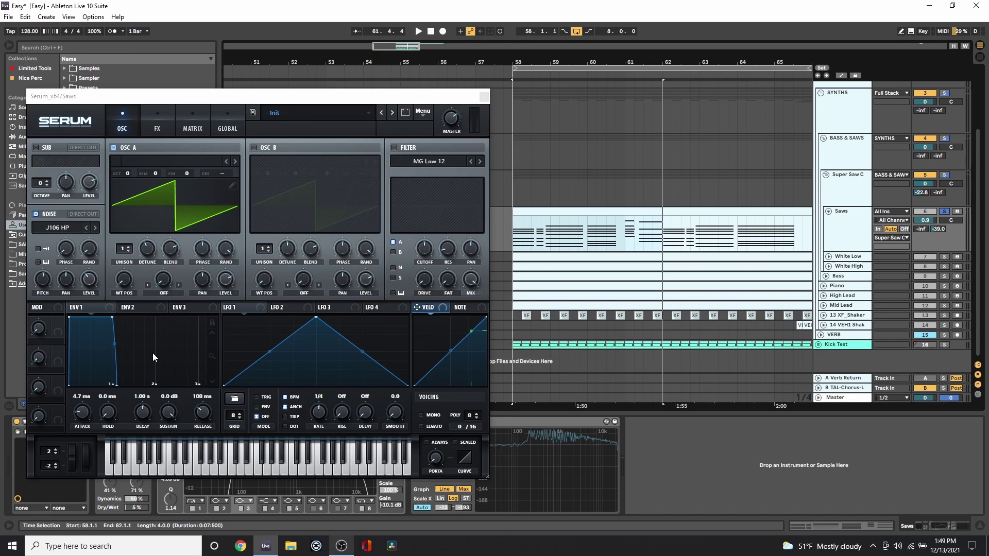
{"action": "left_click", "coordinate": [122, 242]}
{"action": "left_click_drag", "start_coordinate": [131, 249], "coordinate": [135, 201]}
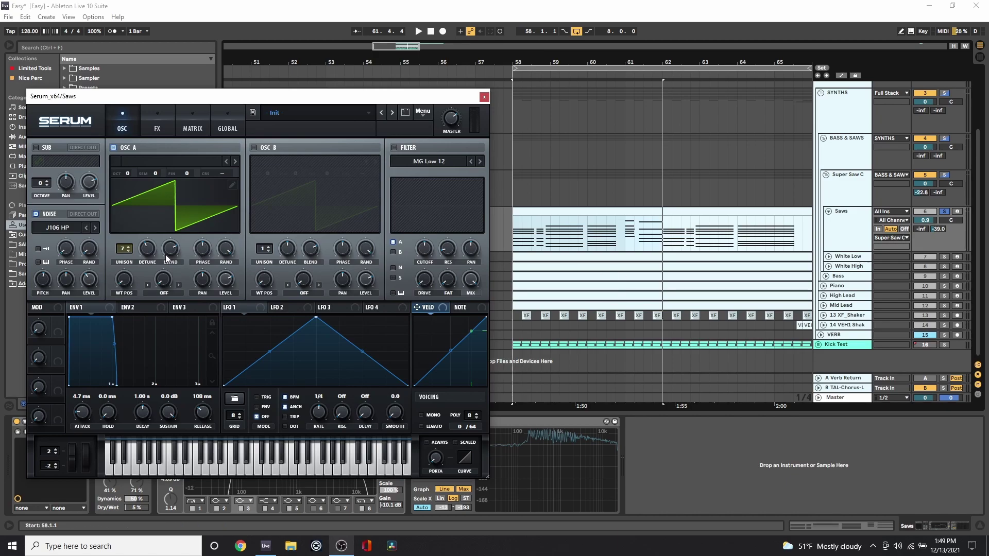
{"action": "left_click_drag", "start_coordinate": [153, 249], "coordinate": [152, 249]}
Step: Enable Serum's Distortion effect and play the Saws with the new settings
{"action": "left_click", "coordinate": [157, 127]}
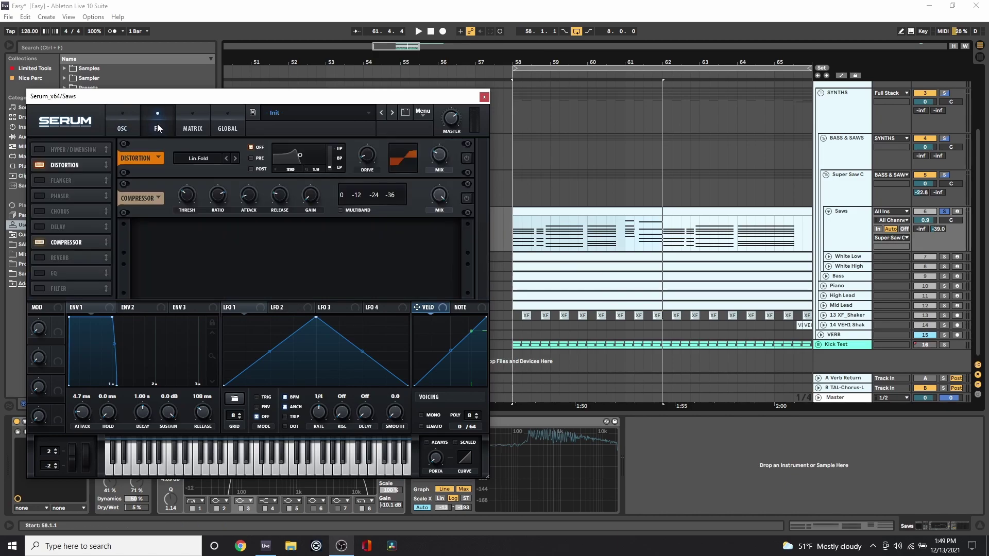
{"action": "left_click", "coordinate": [470, 159]}
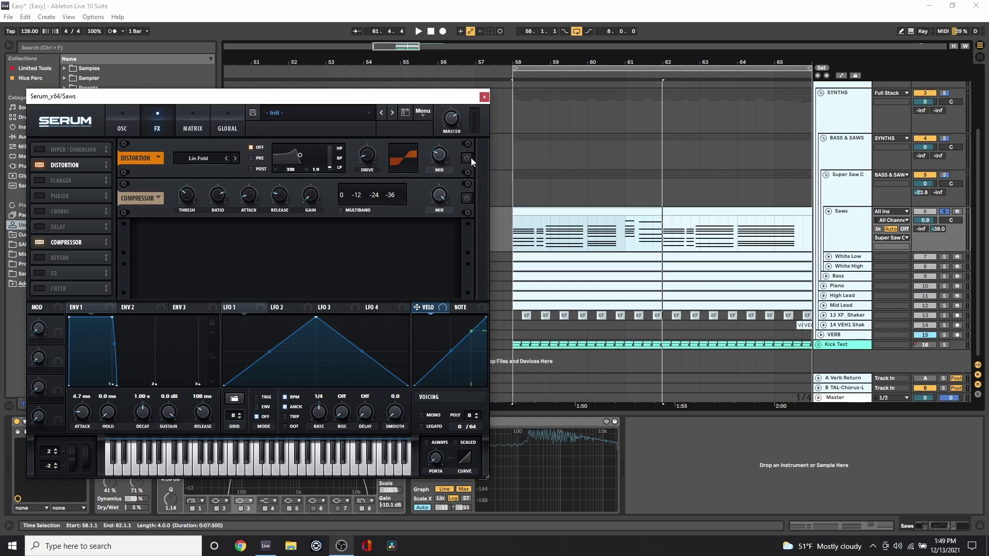
{"action": "left_click", "coordinate": [554, 208]}
{"action": "key", "text": "space"}
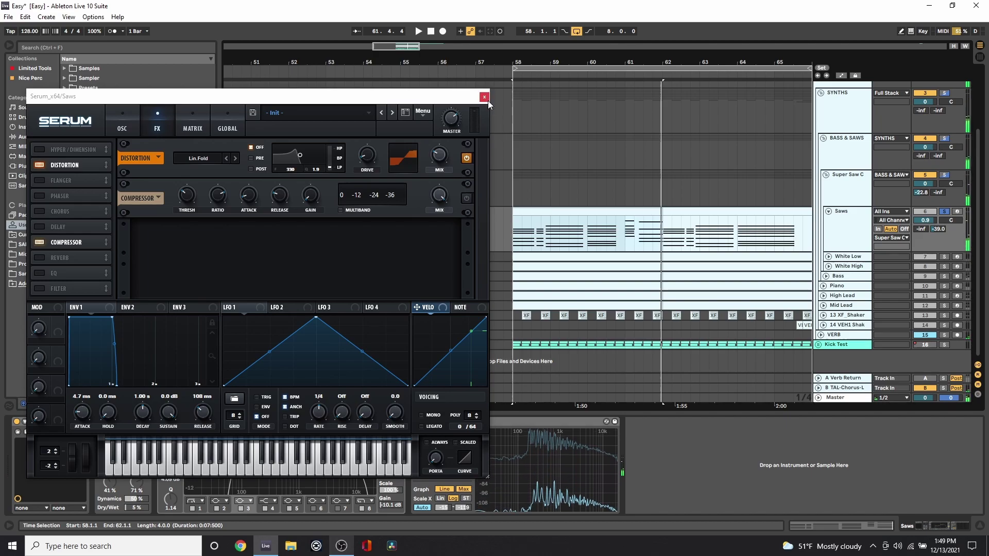
Step: Turn on Serum's Compressor, audition the loop, and close the Serum window
{"action": "left_click", "coordinate": [468, 197]}
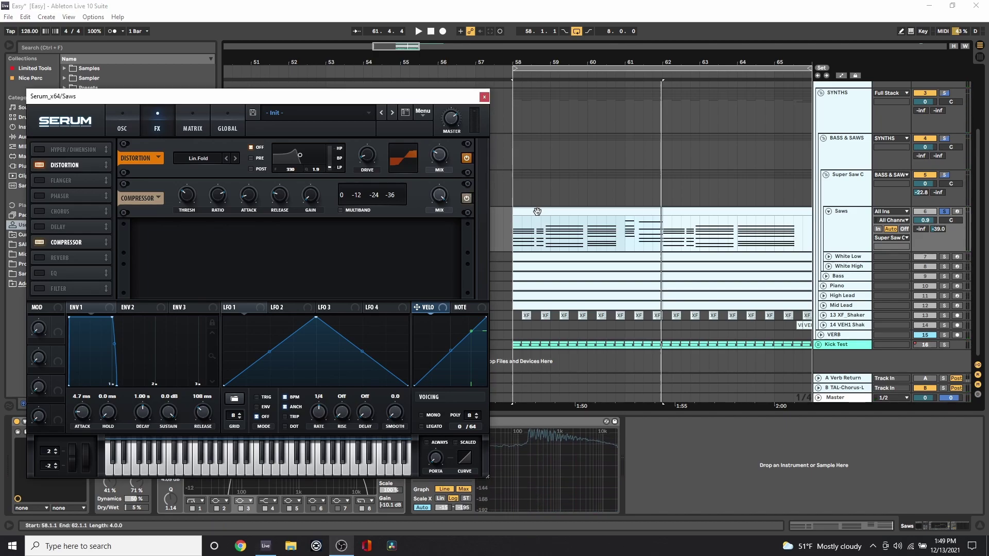
{"action": "key", "text": "space"}
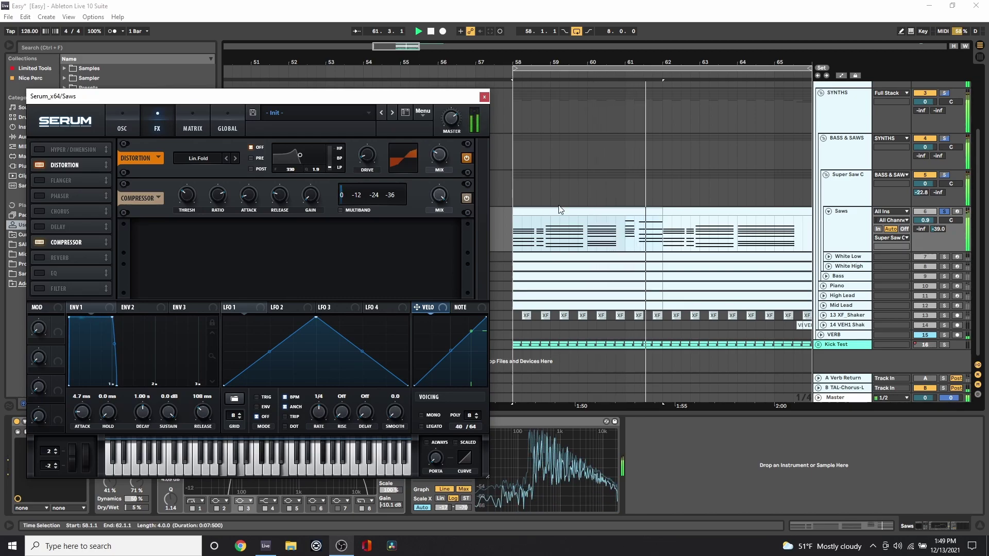
{"action": "key", "text": "space"}
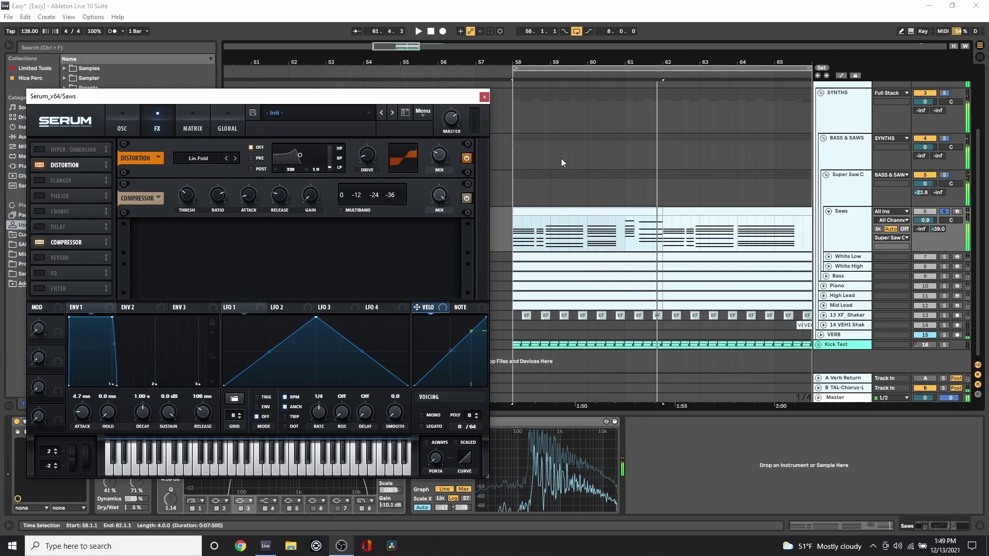
{"action": "left_click", "coordinate": [484, 98]}
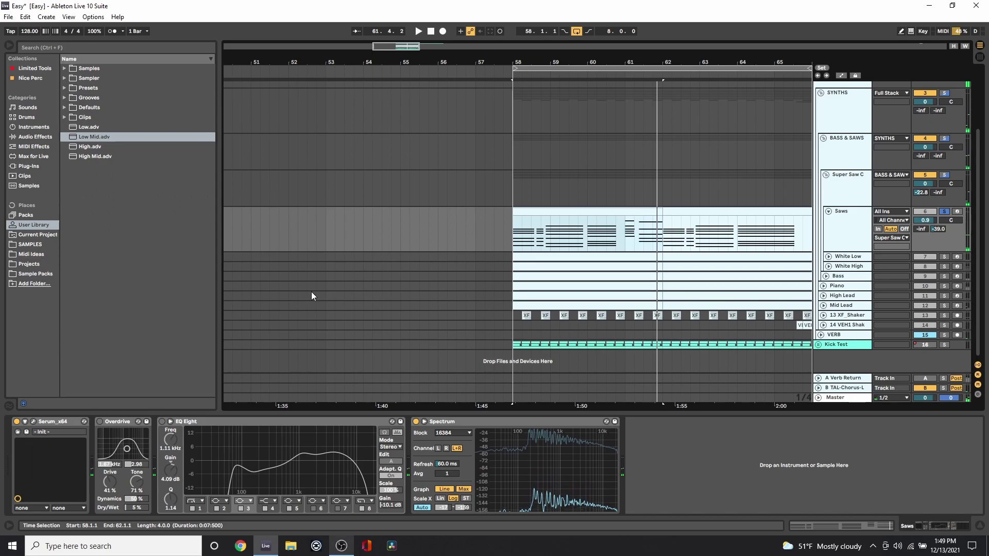
Step: Re-enable Overdrive and EQ Eight on Saws, play the loop from bar 58, then undo
{"action": "left_click", "coordinate": [100, 422]}
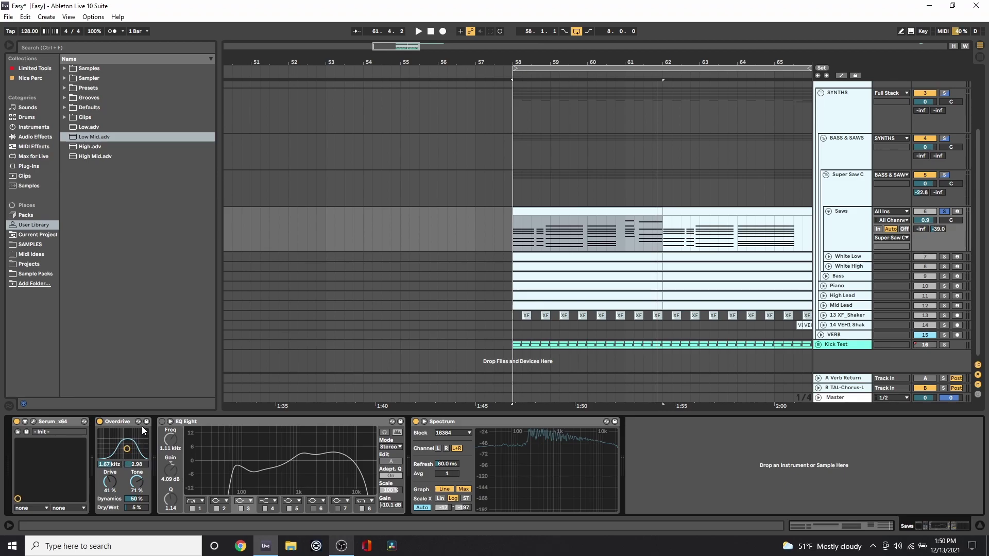
{"action": "left_click", "coordinate": [161, 422]}
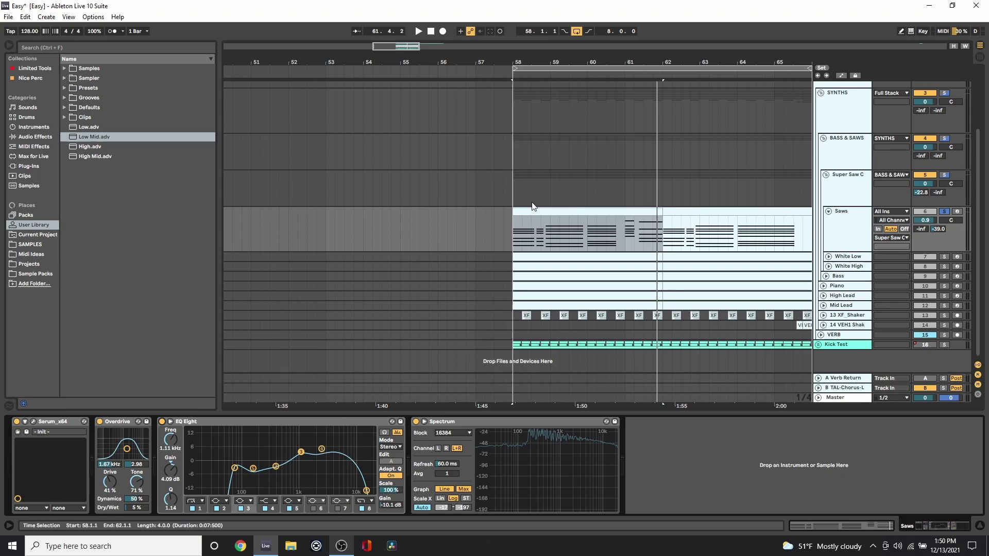
{"action": "key", "text": "space"}
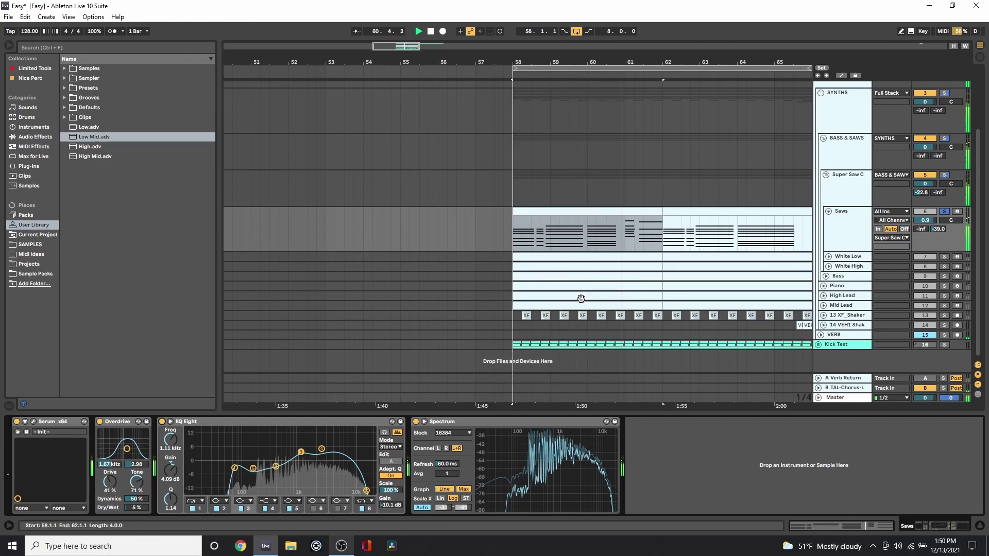
{"action": "key", "text": "space"}
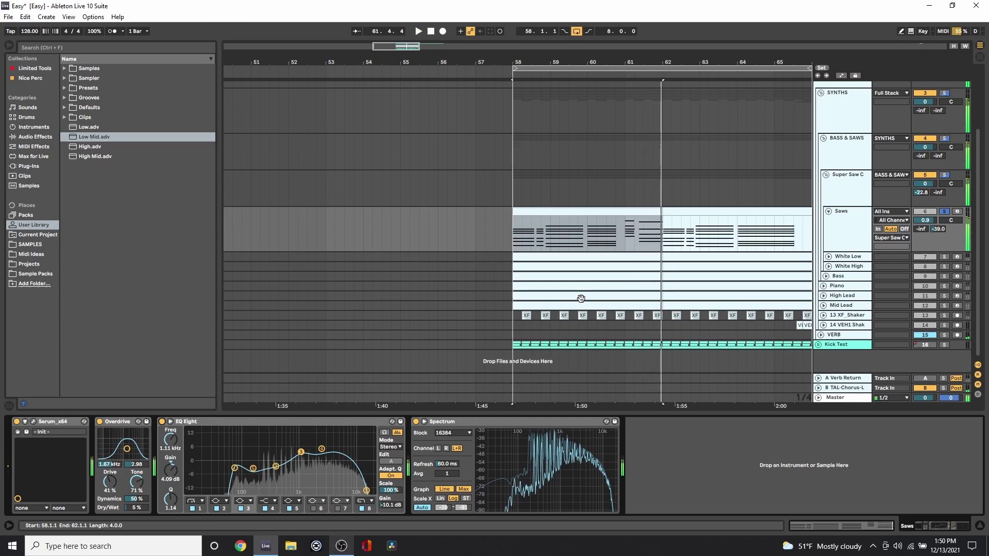
{"action": "key", "text": "ctrl+z"}
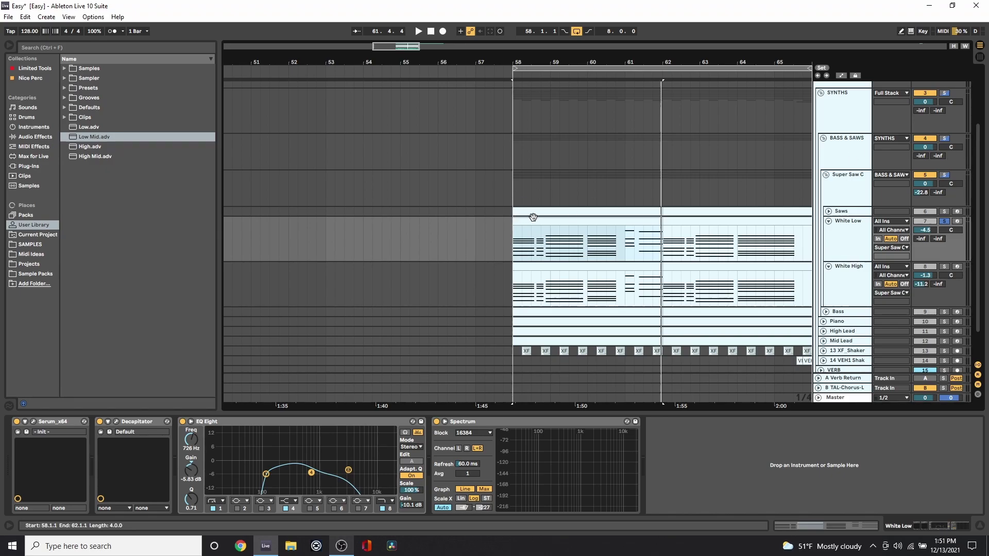
Step: Play White Low briefly, then open and close its Serum window
{"action": "key", "text": "space"}
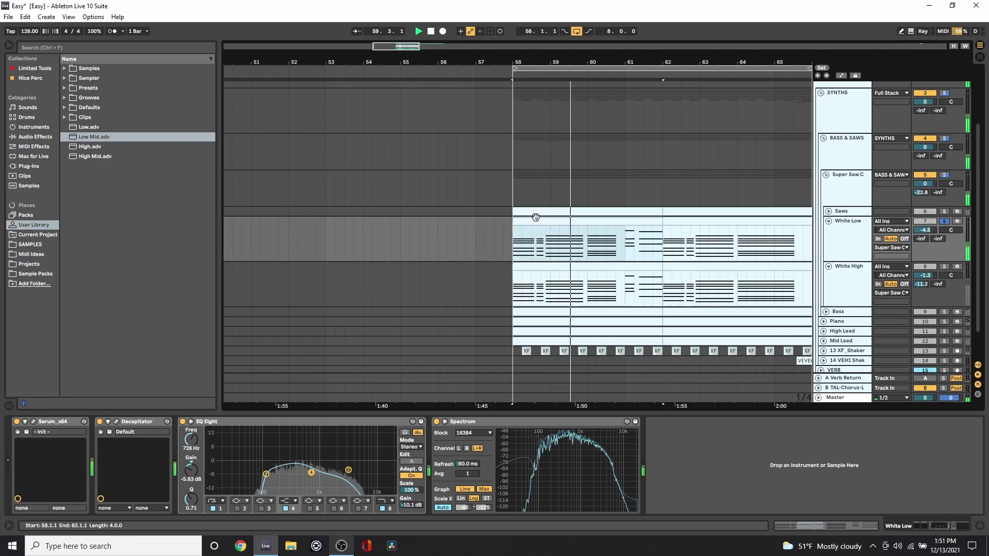
{"action": "key", "text": "space"}
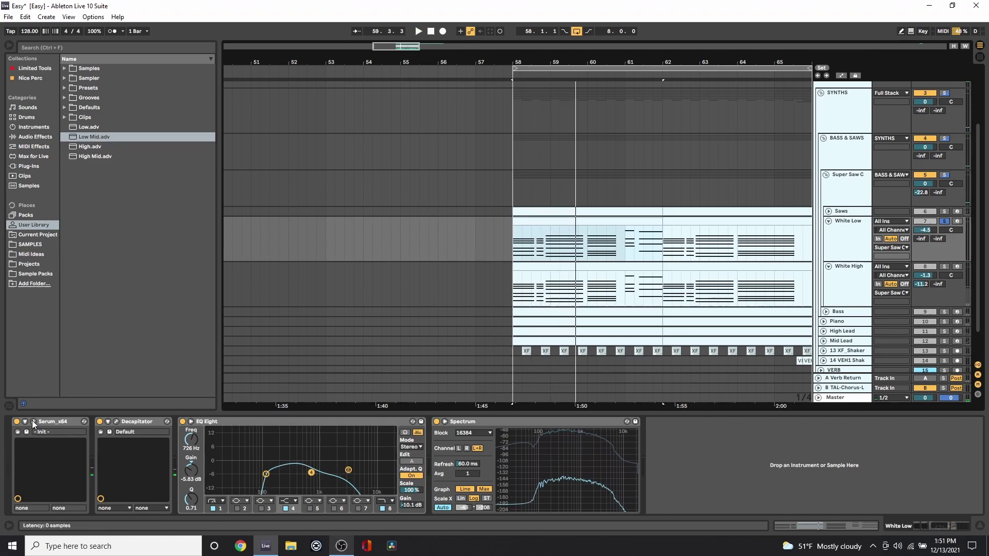
{"action": "key", "text": "ctrl+alt+p"}
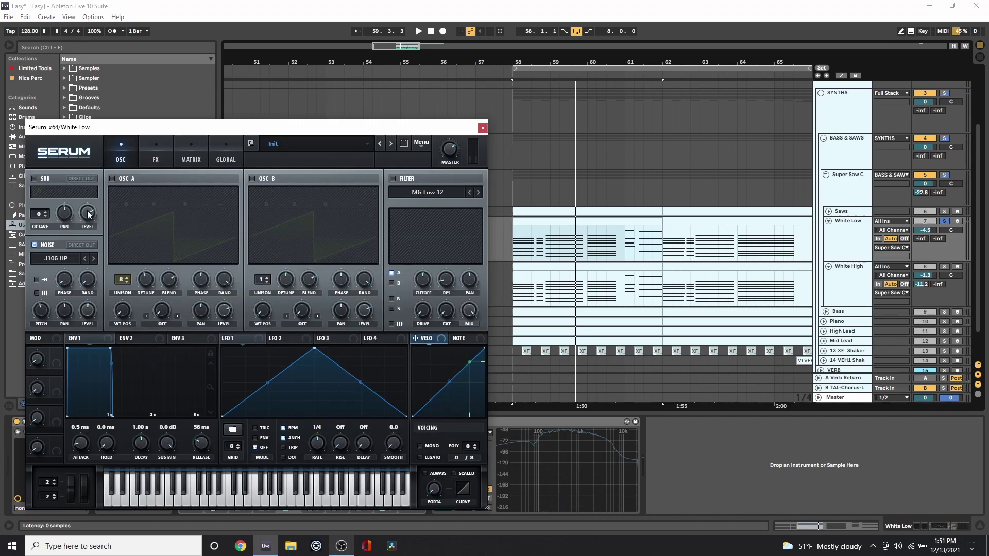
{"action": "left_click", "coordinate": [482, 128]}
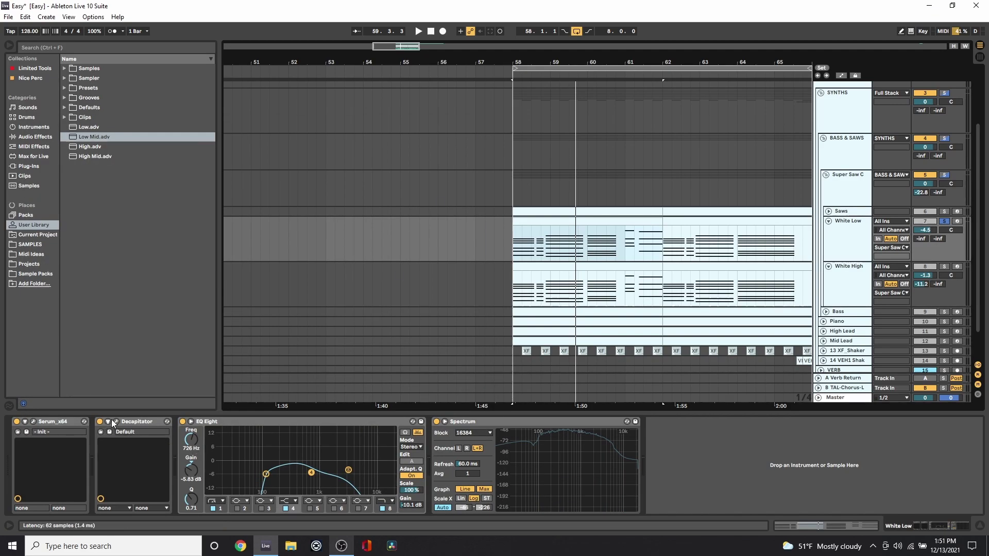
Step: Inspect White Low's Decapitator window, then solo White High and show its devices
{"action": "left_click", "coordinate": [108, 422]}
{"action": "left_click", "coordinate": [116, 422]}
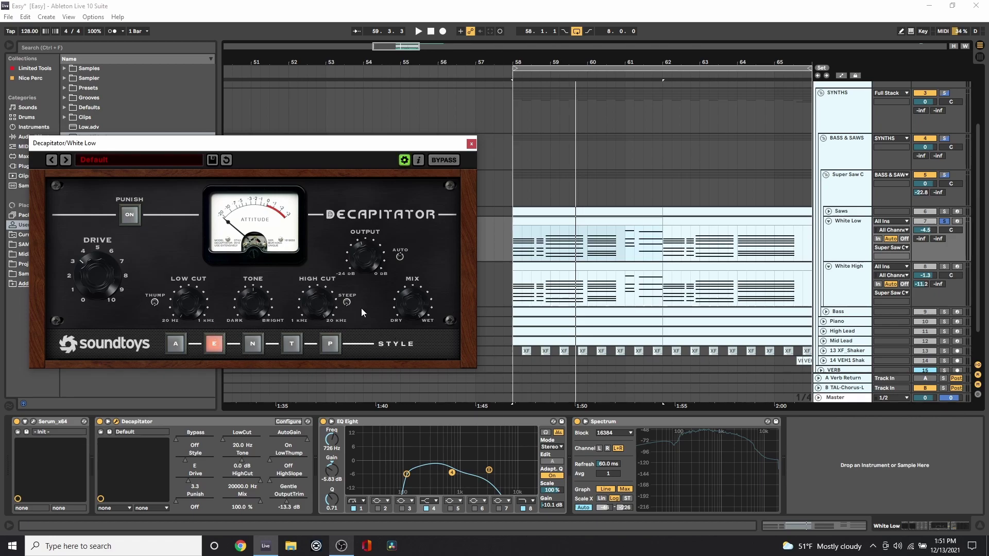
{"action": "left_click", "coordinate": [471, 143]}
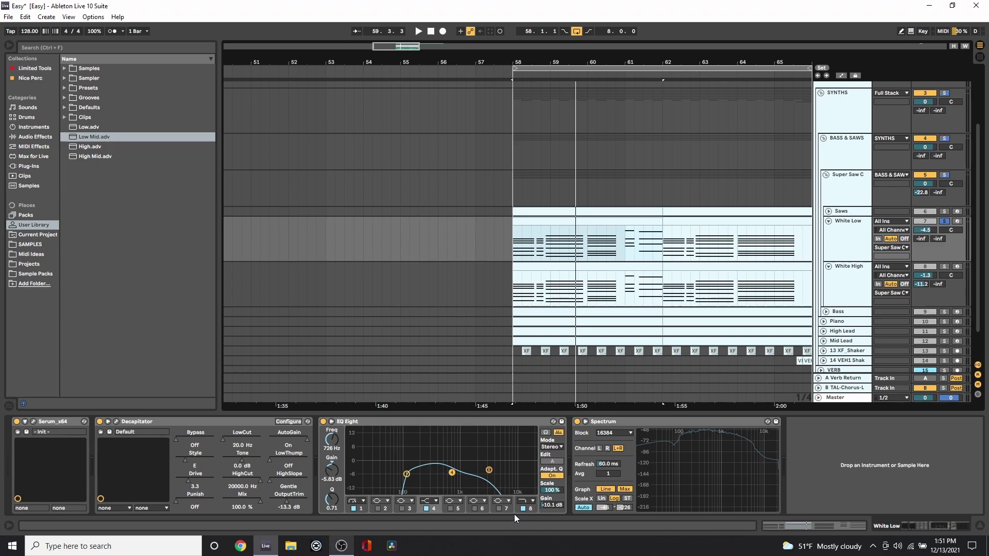
{"action": "left_click", "coordinate": [944, 267]}
{"action": "left_click", "coordinate": [858, 286]}
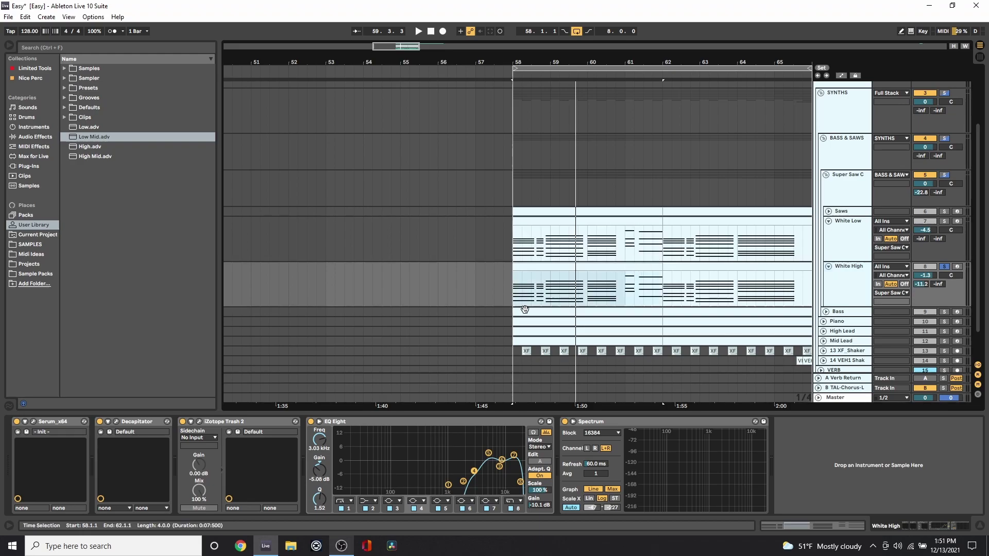
Step: Open White High's Serum on its FX page, move the window aside, and play from bar 58
{"action": "left_click", "coordinate": [33, 422]}
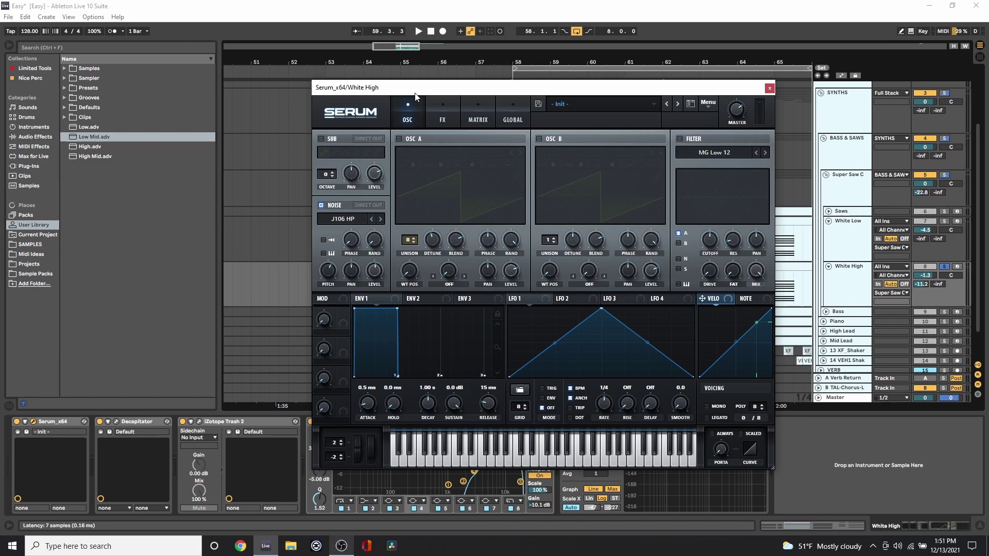
{"action": "left_click", "coordinate": [435, 122]}
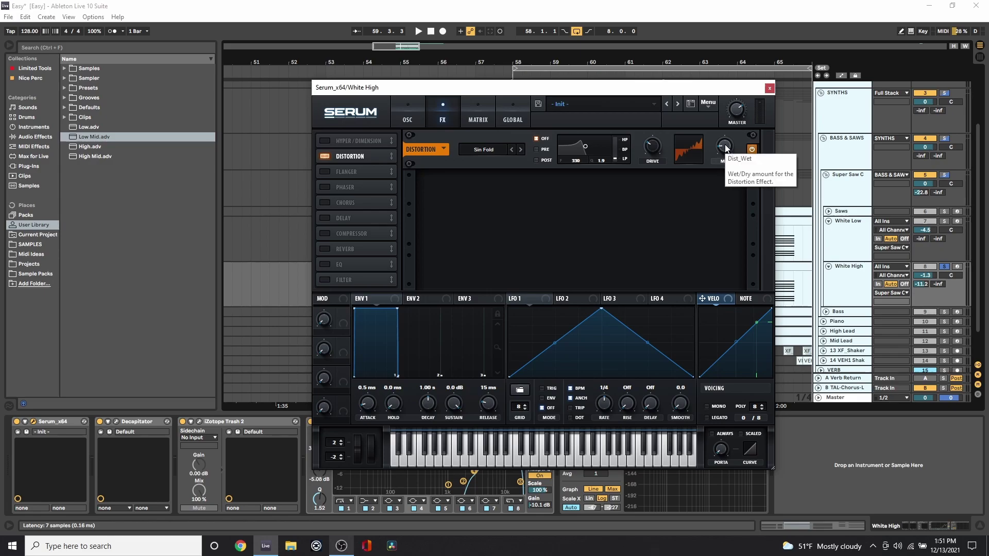
{"action": "left_click_drag", "start_coordinate": [713, 88], "coordinate": [392, 95]}
{"action": "left_click", "coordinate": [509, 287]}
{"action": "key", "text": "space"}
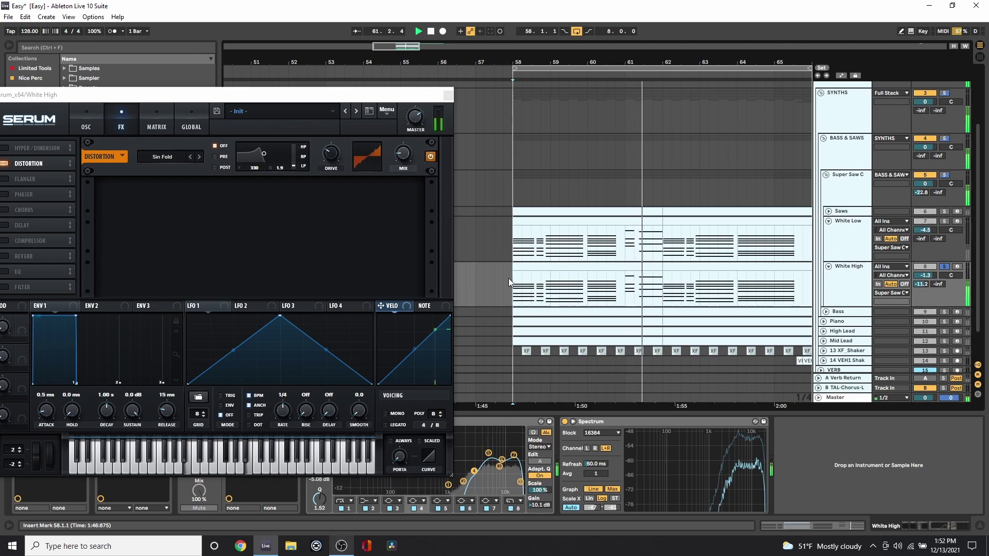
{"action": "left_click", "coordinate": [448, 95]}
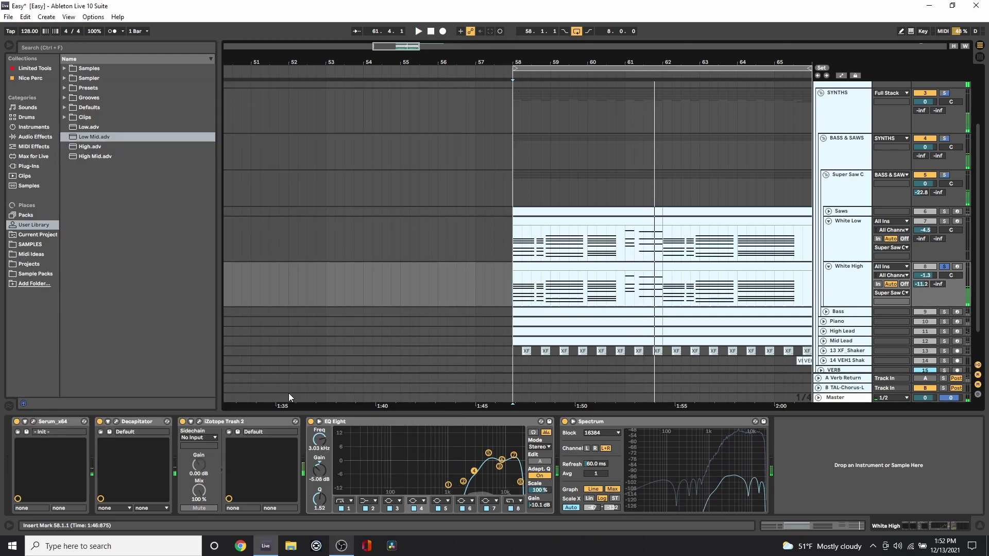
{"action": "left_click", "coordinate": [116, 422]}
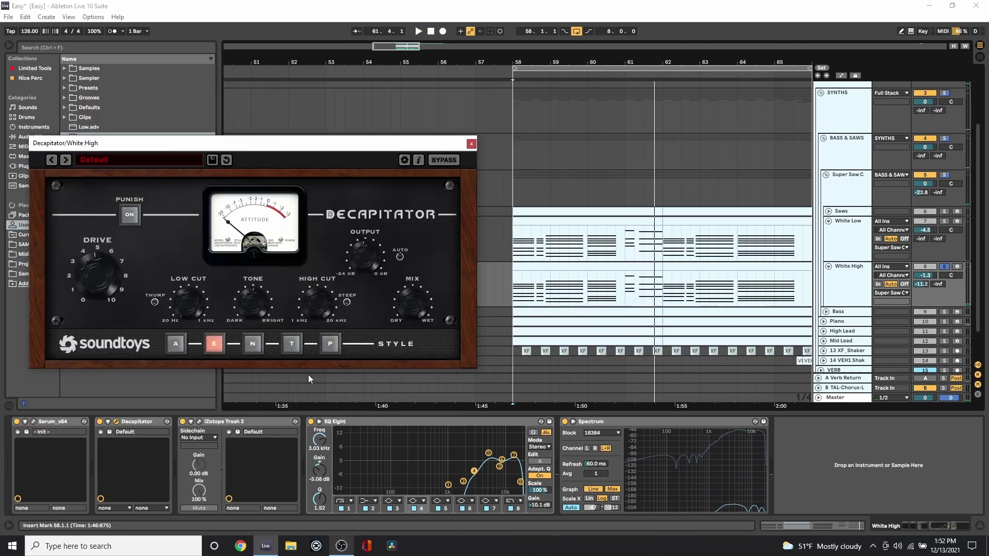
{"action": "left_click", "coordinate": [199, 422]}
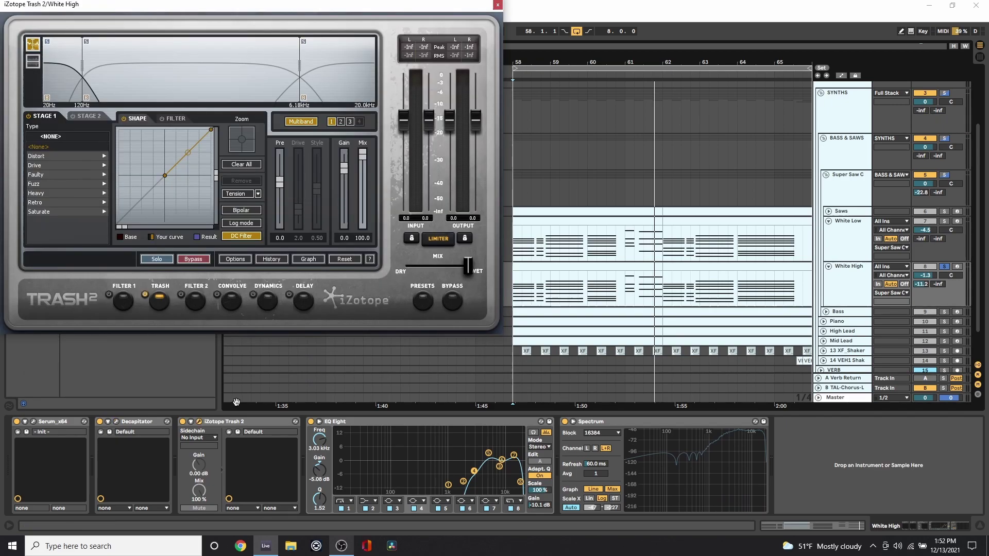
{"action": "left_click", "coordinate": [323, 58]}
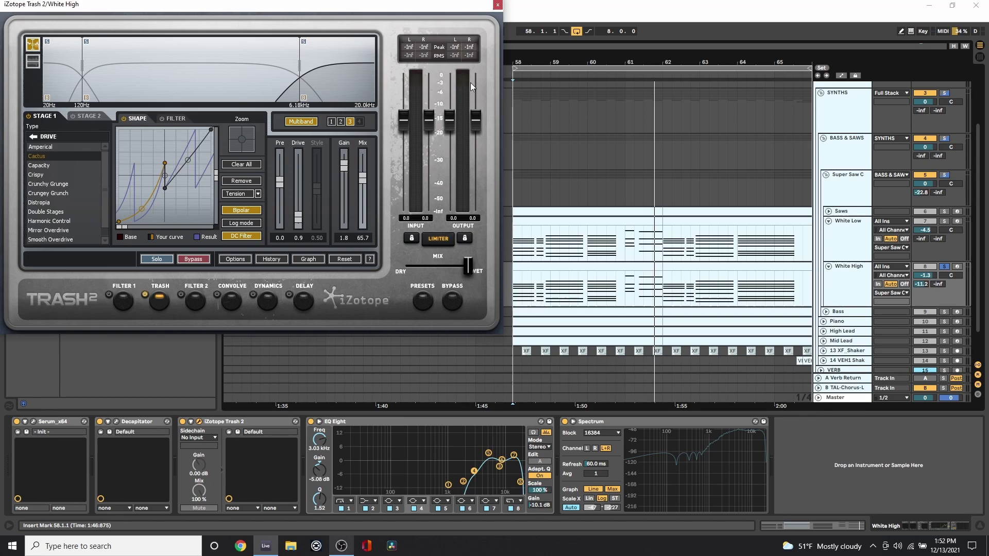
{"action": "left_click", "coordinate": [498, 4]}
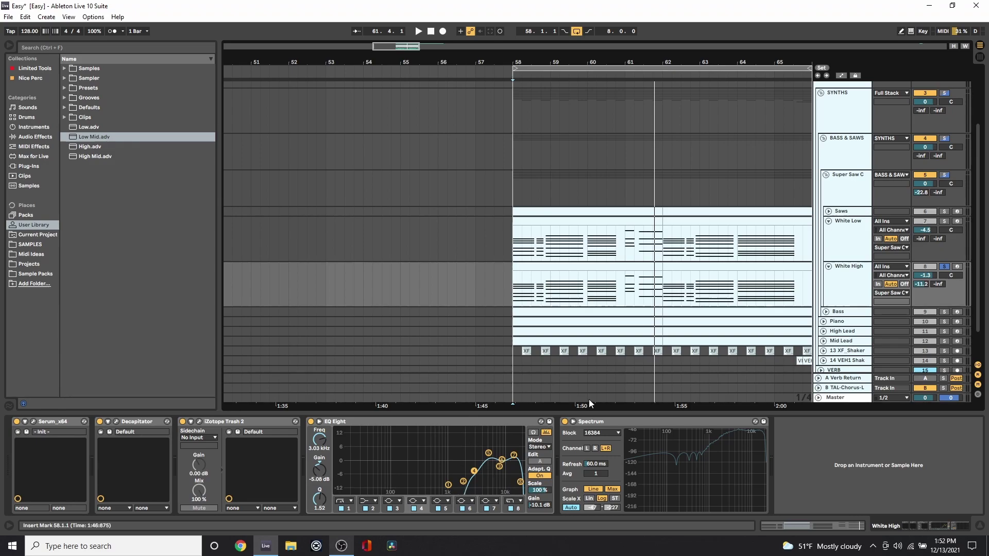
Step: Solo and play White Low, then solo the whole Super Saw C group and replay from bar 58
{"action": "left_click", "coordinate": [946, 222]}
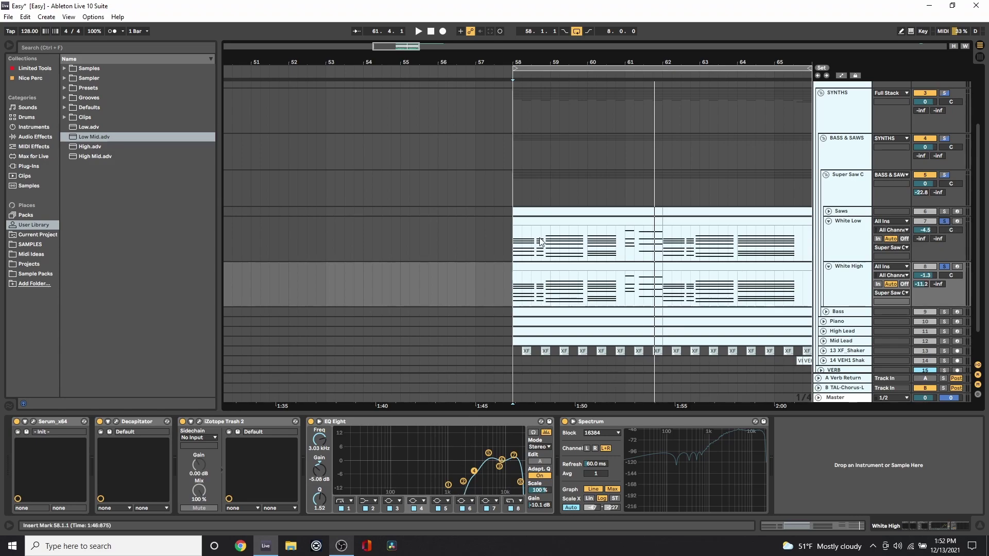
{"action": "left_click", "coordinate": [511, 256]}
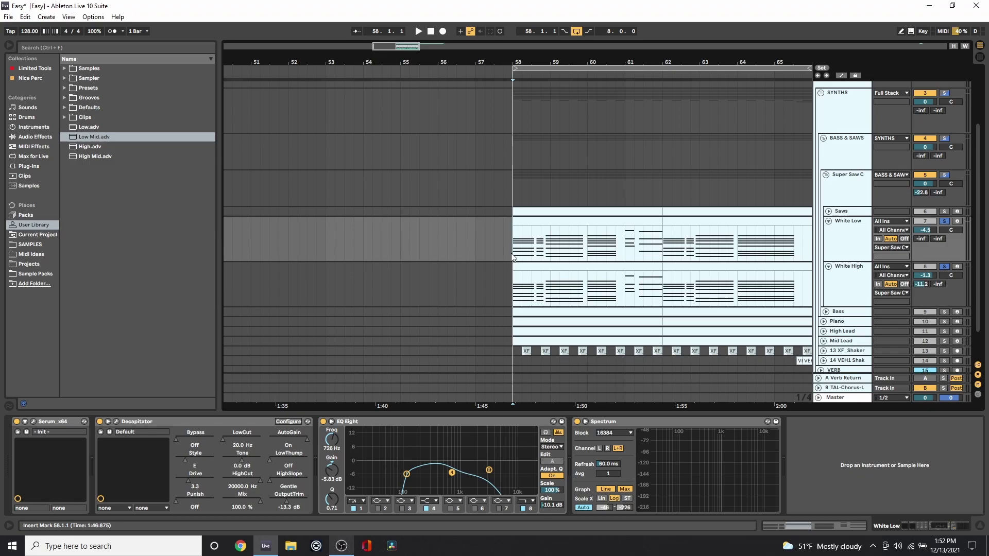
{"action": "key", "text": "space"}
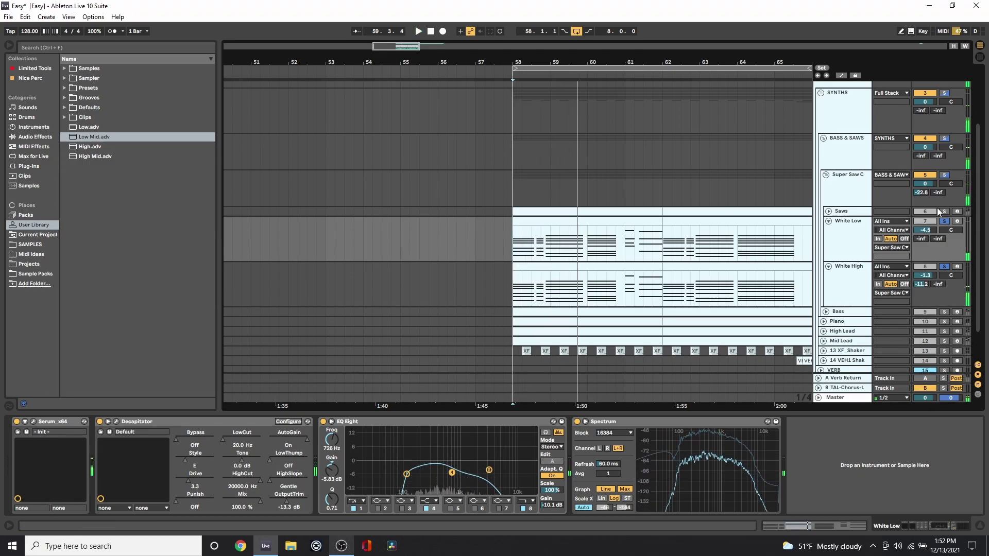
{"action": "left_click", "coordinate": [944, 175]}
{"action": "key", "text": "space"}
{"action": "key", "text": "space"}
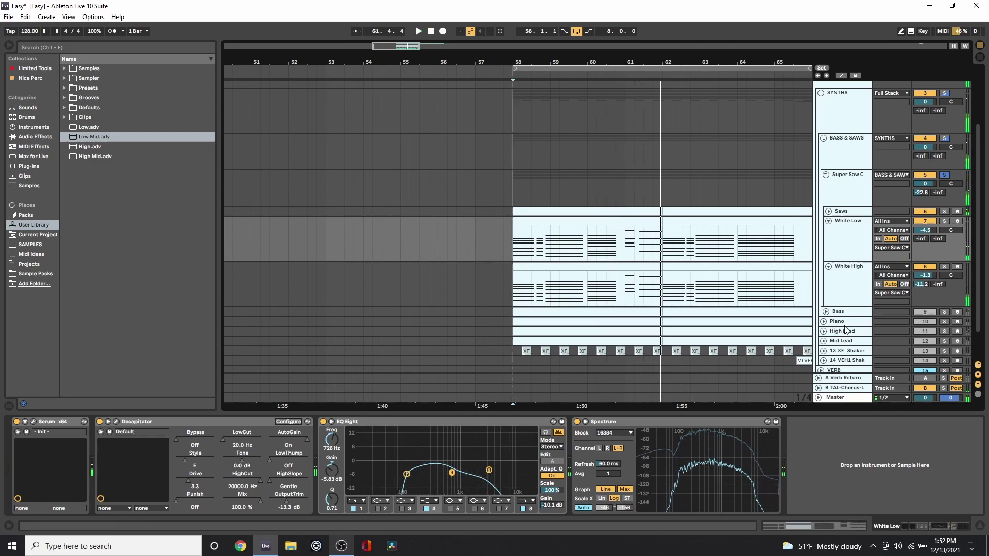
{"action": "key", "text": "space"}
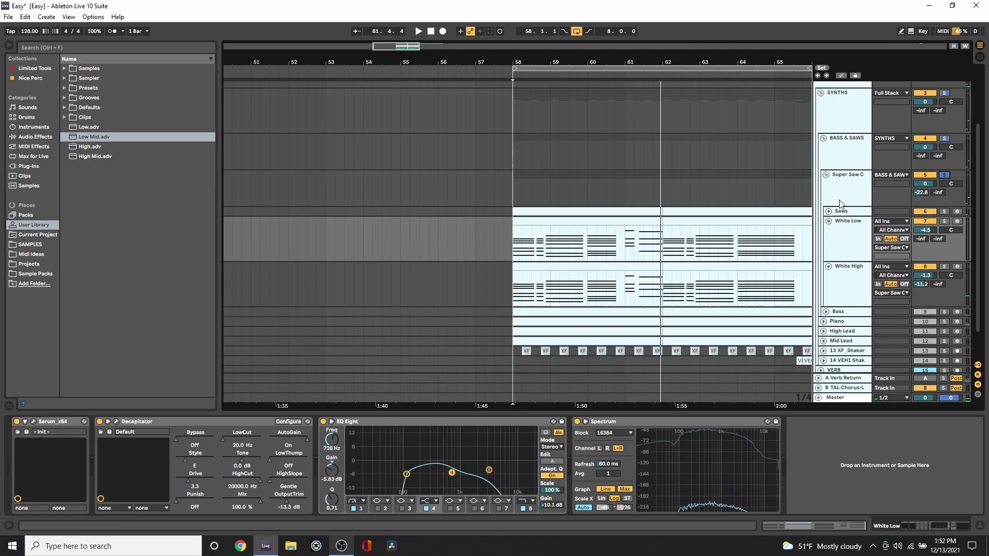
Step: Show Super Saw C's Pro-Q 3 EQs, check the TAL-Chorus return, and play from bar 58
{"action": "left_click", "coordinate": [841, 203]}
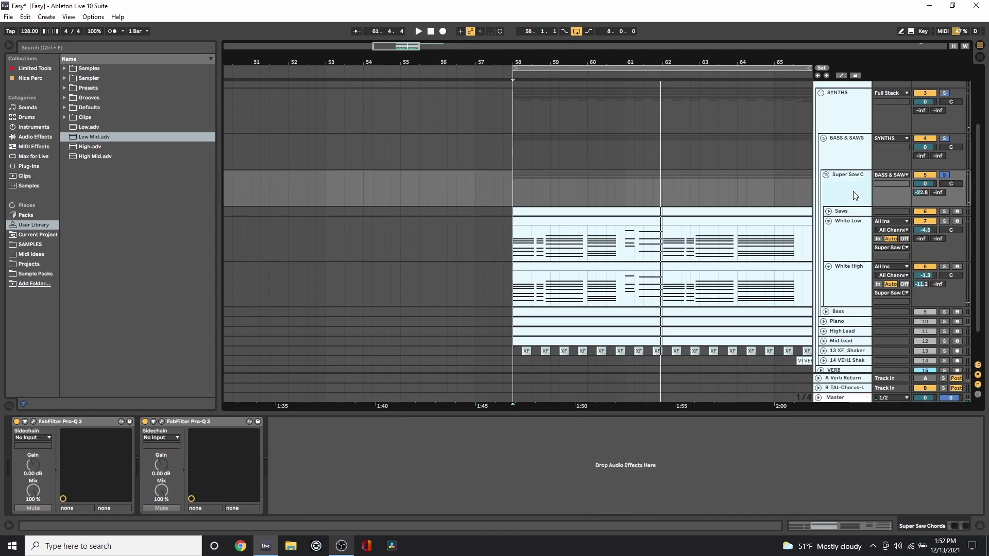
{"action": "left_click", "coordinate": [819, 387]}
{"action": "left_click", "coordinate": [845, 378]}
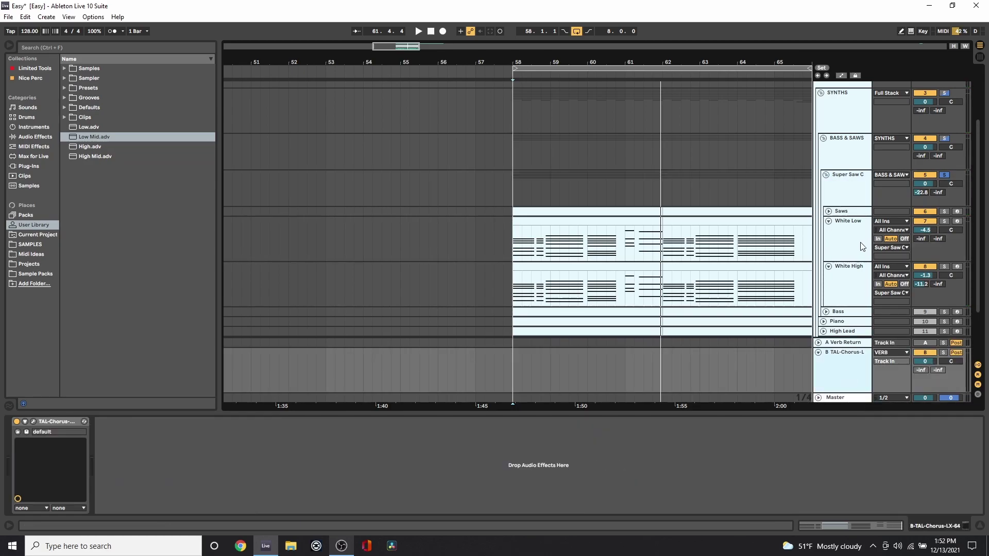
{"action": "left_click", "coordinate": [818, 353]}
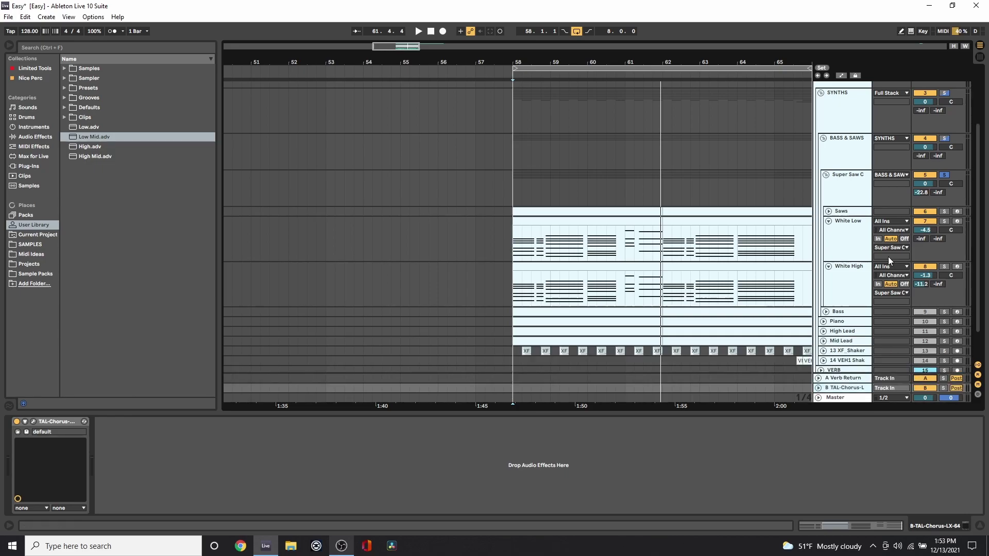
{"action": "left_click", "coordinate": [515, 181]}
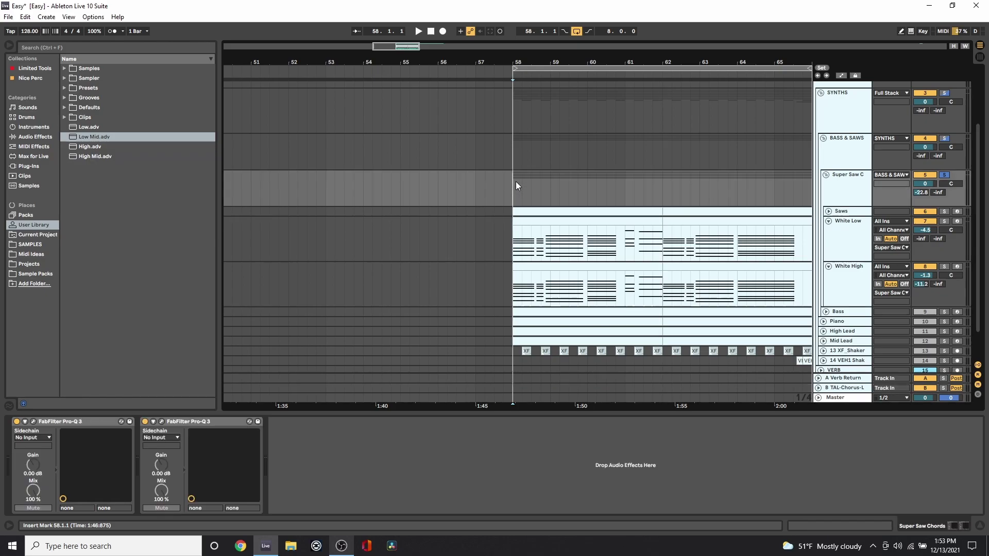
{"action": "key", "text": "space"}
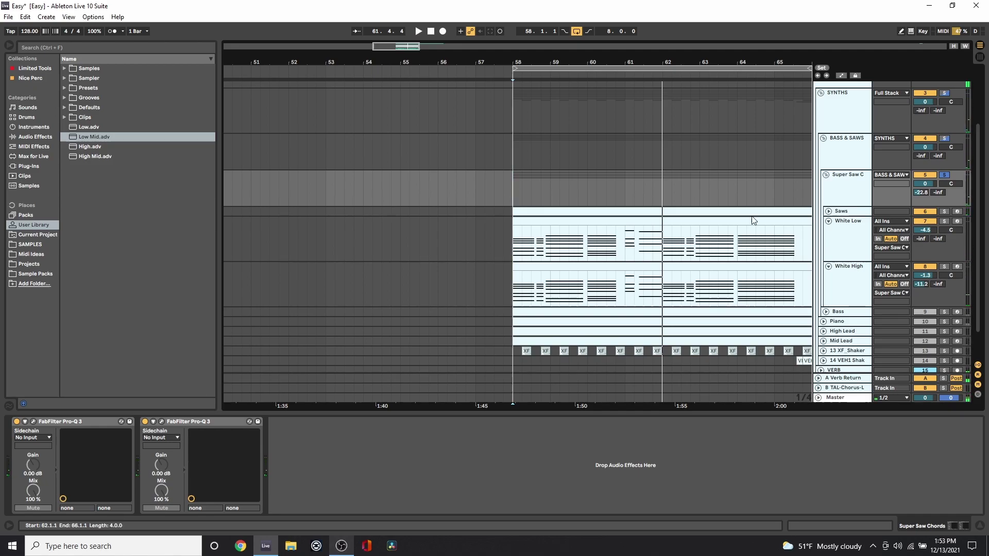
Step: Fold White Low, White High and the Super Saw C group, then select the A Verb Return
{"action": "left_click", "coordinate": [828, 221]}
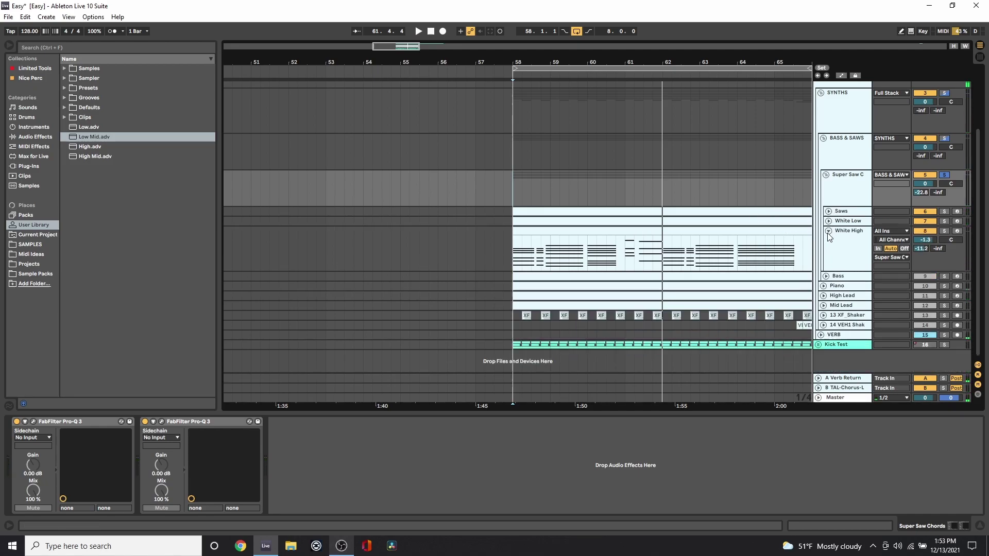
{"action": "left_click", "coordinate": [829, 231]}
{"action": "left_click", "coordinate": [826, 175]}
{"action": "left_click", "coordinate": [838, 372]}
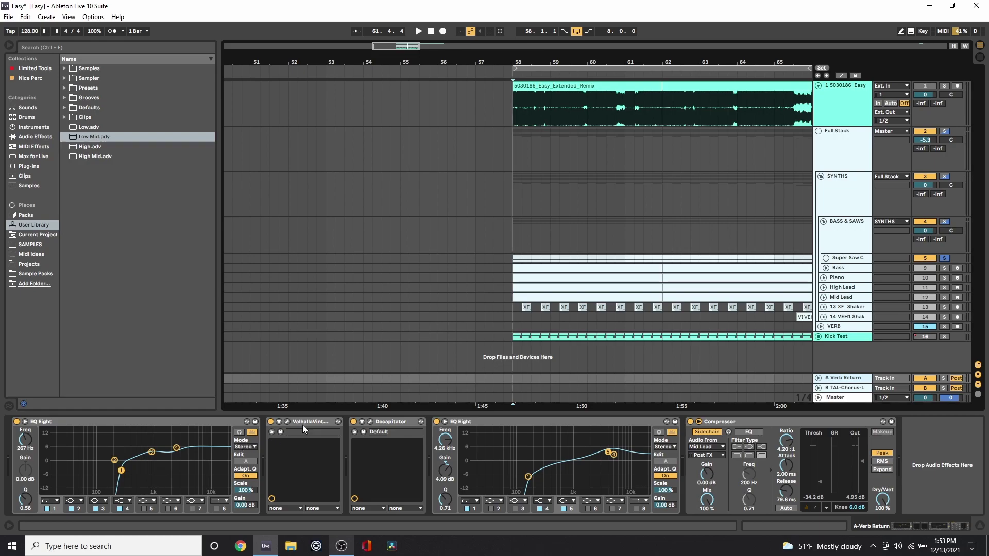
Step: Inspect the A Verb Return's ValhallaVintageVerb and Decapitator settings, closing each window afterwards
{"action": "left_click", "coordinate": [289, 420]}
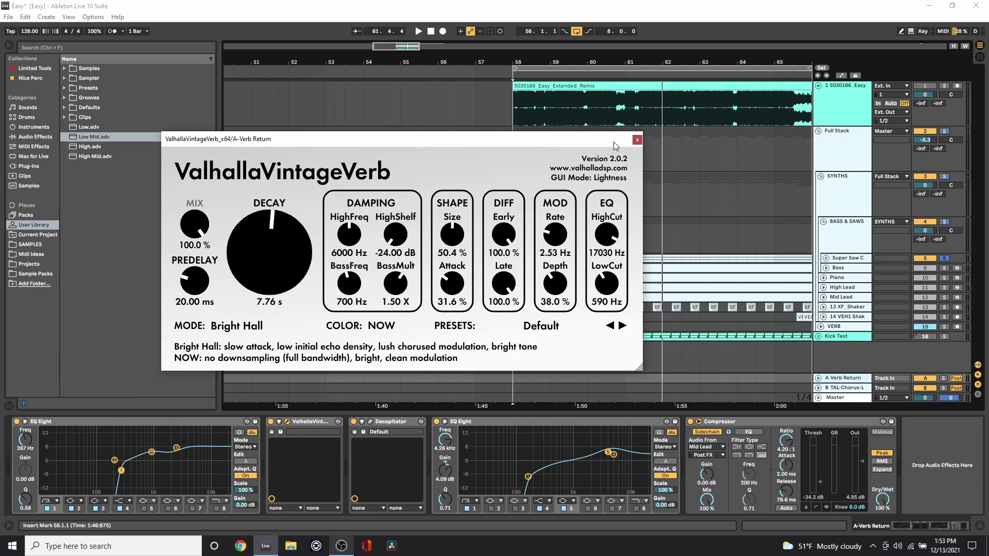
{"action": "left_click", "coordinate": [637, 140]}
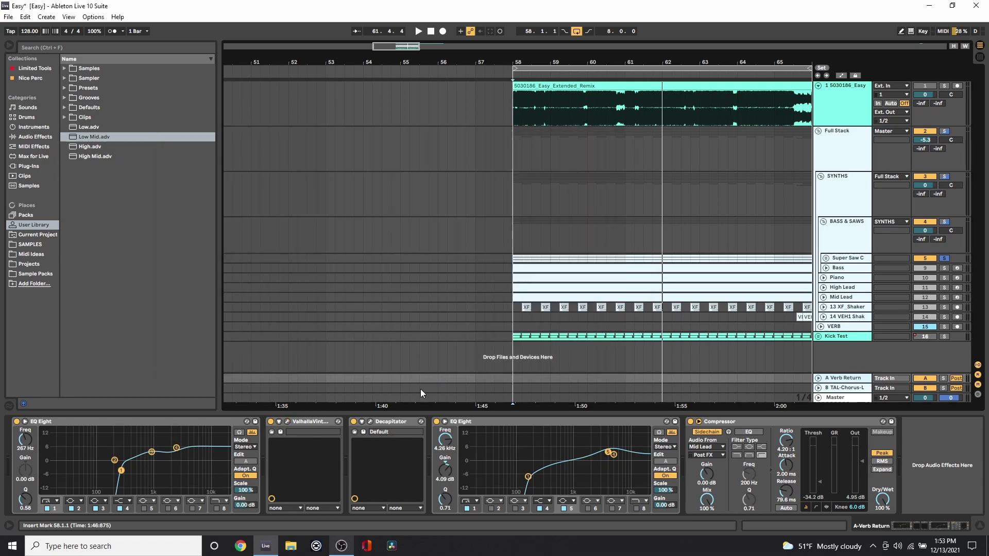
{"action": "left_click", "coordinate": [370, 422]}
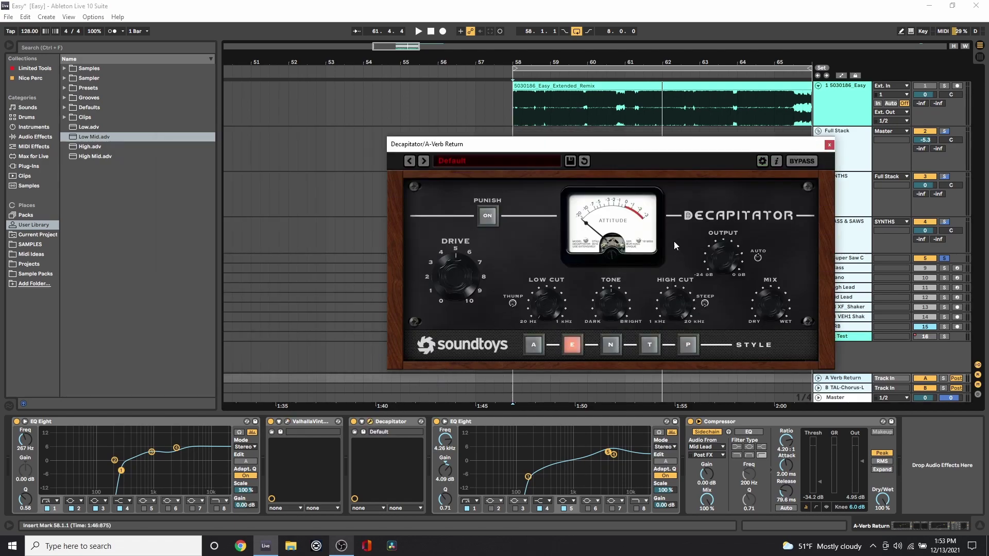
{"action": "left_click", "coordinate": [829, 144]}
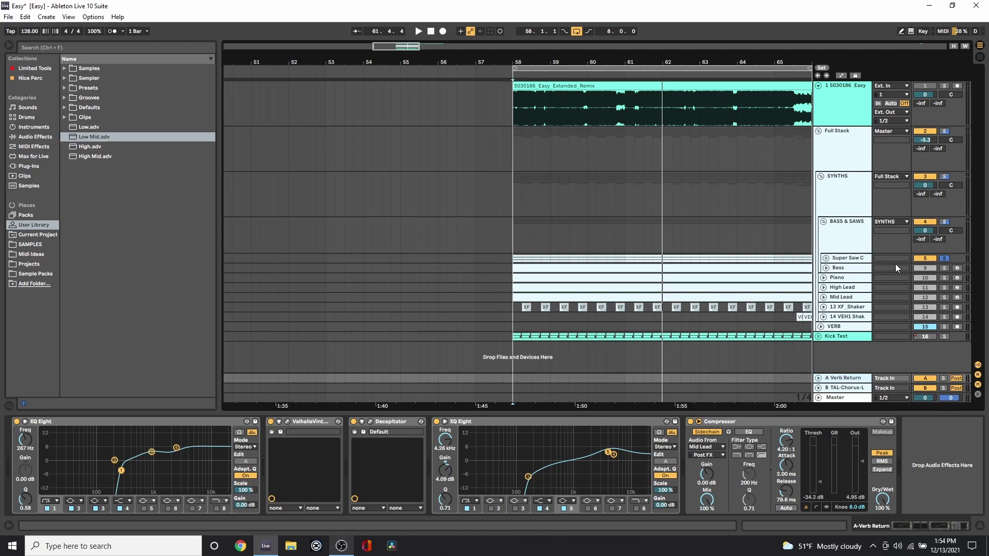
Step: Unsolo Super Saw C and unfold the BASS & SAWS group and the Bass track
{"action": "left_click", "coordinate": [945, 258]}
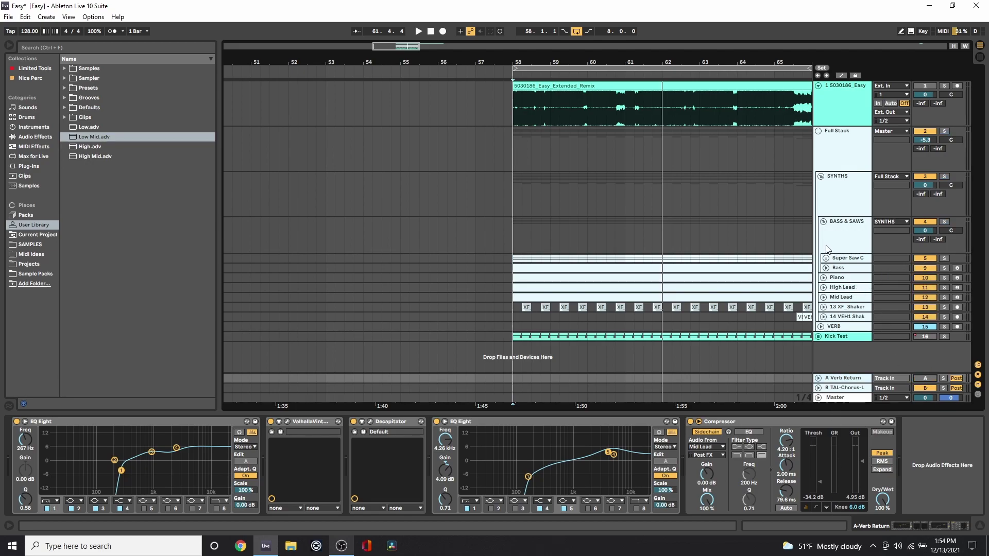
{"action": "left_click", "coordinate": [824, 221]}
{"action": "left_click", "coordinate": [823, 221]}
{"action": "left_click", "coordinate": [826, 268]}
Step: Play and stop the Bass MIDI clip, then bring up the Bass track's Serum synth
{"action": "left_click", "coordinate": [530, 269]}
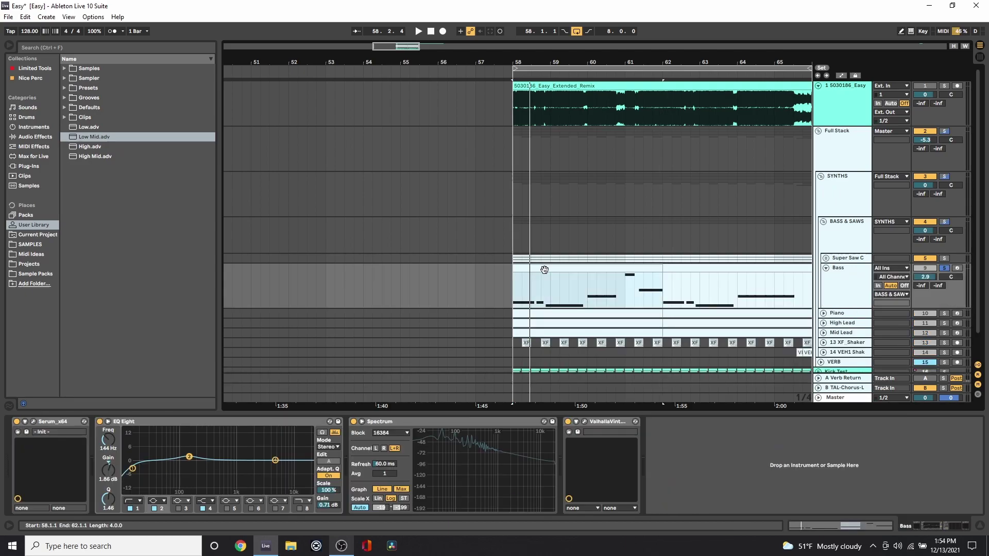
{"action": "key", "text": "space"}
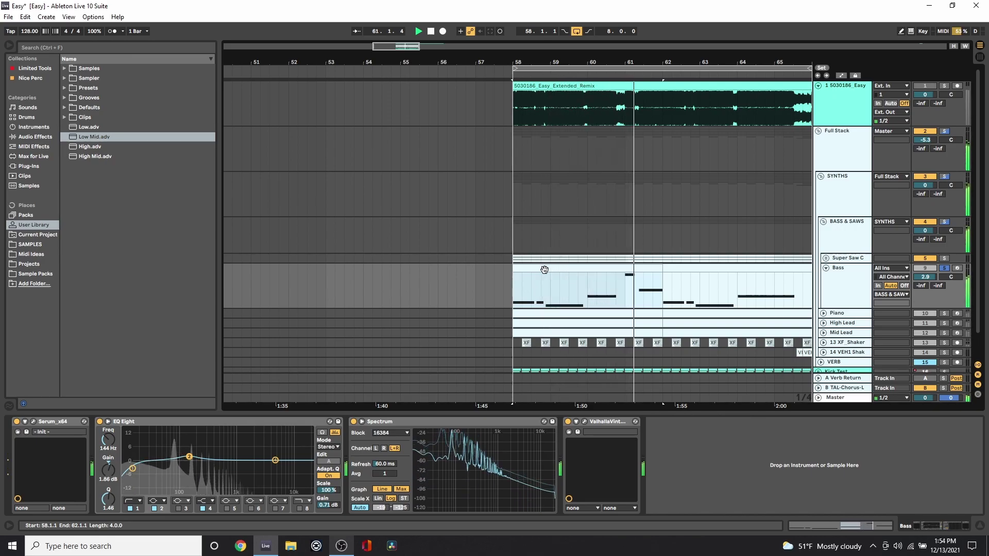
{"action": "key", "text": "space"}
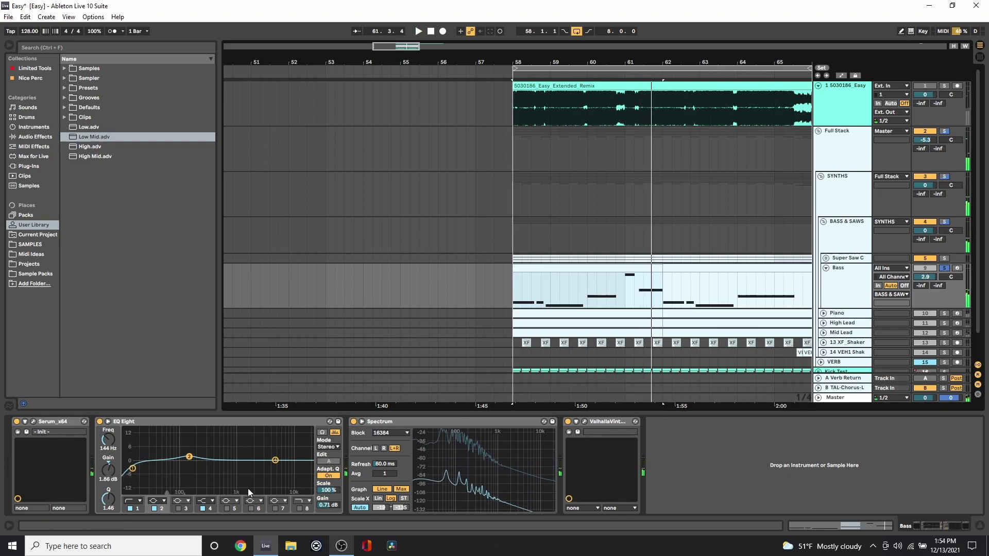
{"action": "left_click", "coordinate": [34, 421]}
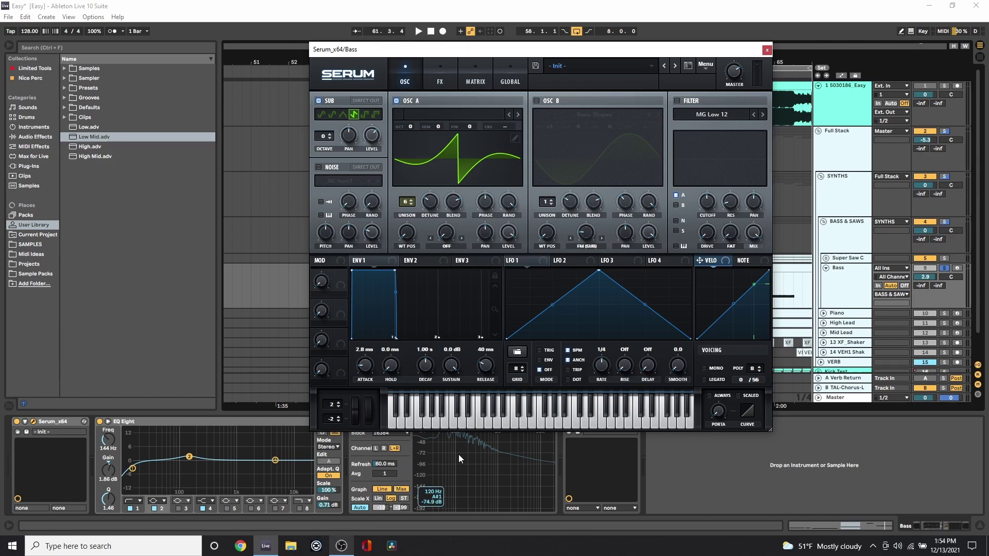
Step: Inspect oscillator A's wavetable editor and Process menu in the Bass Serum patch, then close Serum
{"action": "left_click_drag", "start_coordinate": [444, 49], "coordinate": [666, 76]}
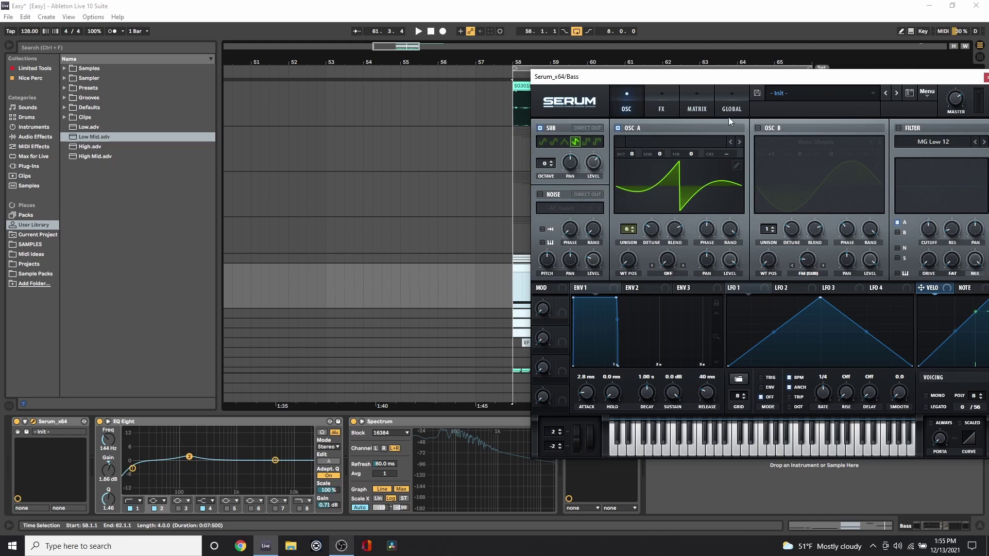
{"action": "left_click", "coordinate": [737, 166]}
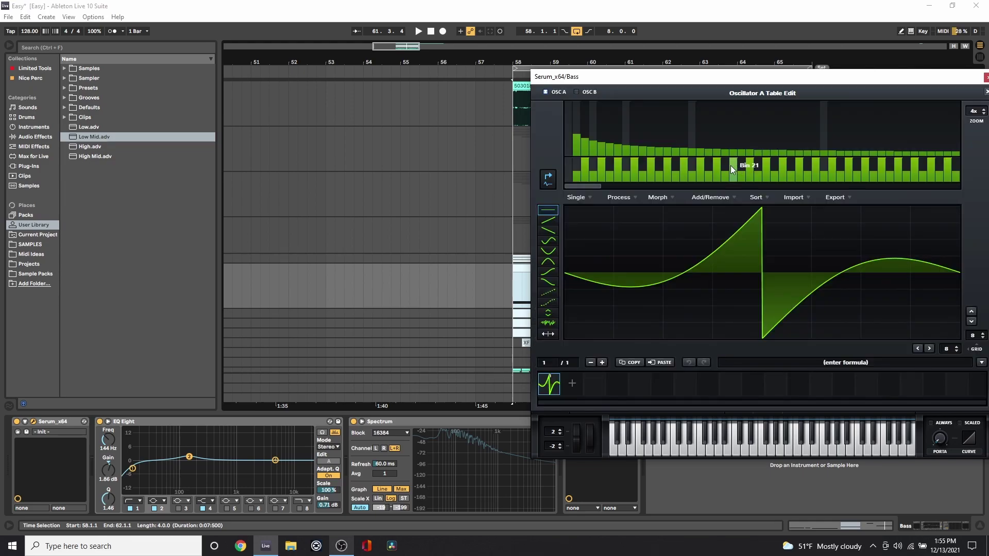
{"action": "left_click", "coordinate": [627, 198]}
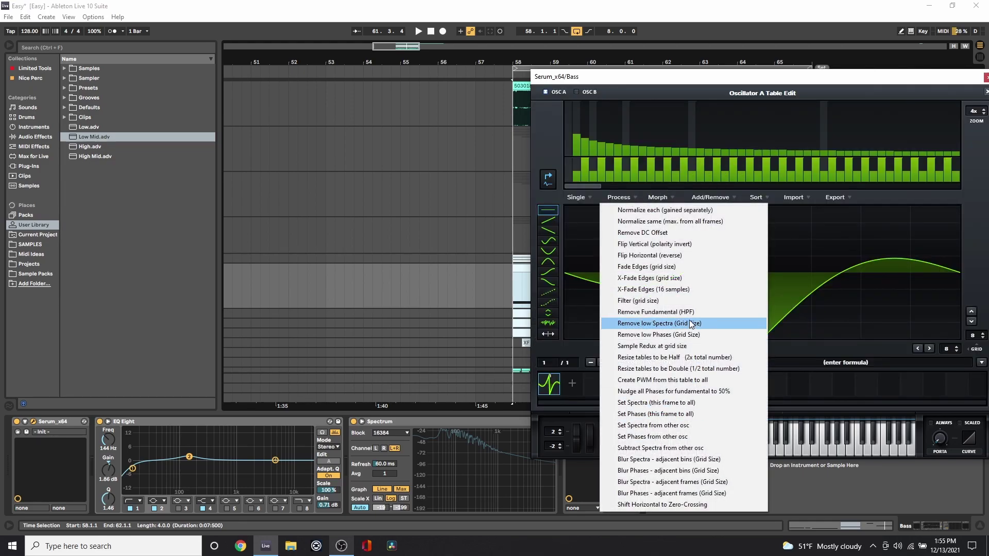
{"action": "left_click_drag", "start_coordinate": [960, 78], "coordinate": [817, 102]}
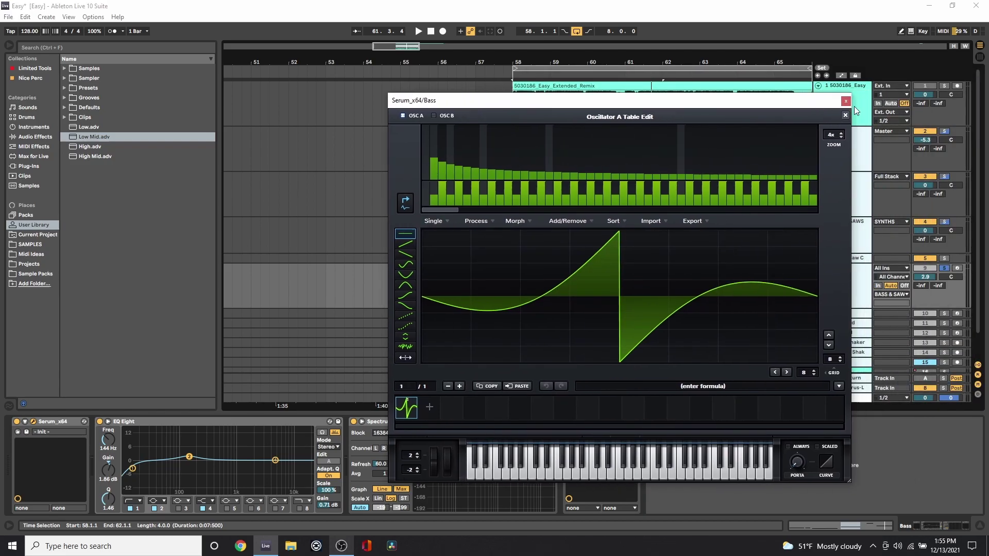
{"action": "left_click", "coordinate": [846, 115]}
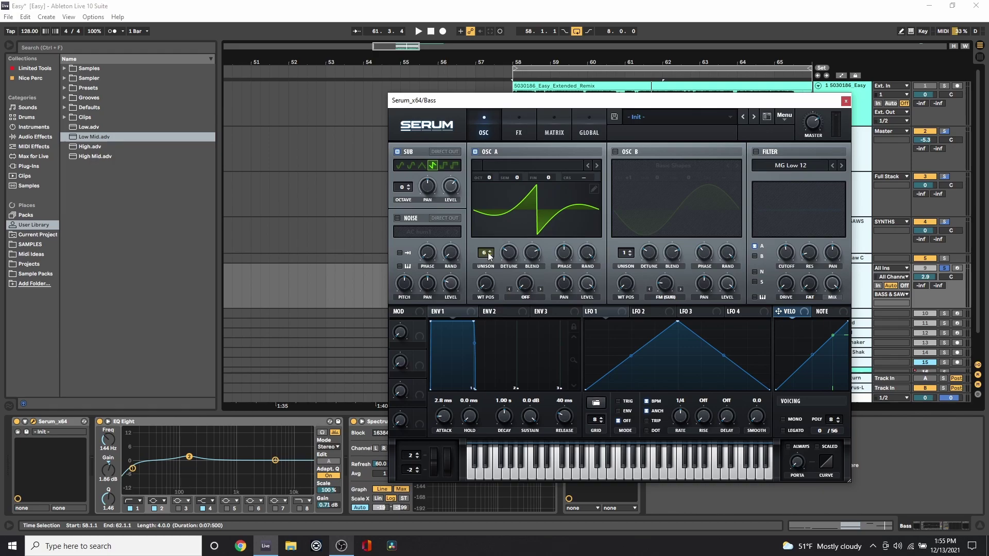
{"action": "mouse_move", "coordinate": [504, 259]}
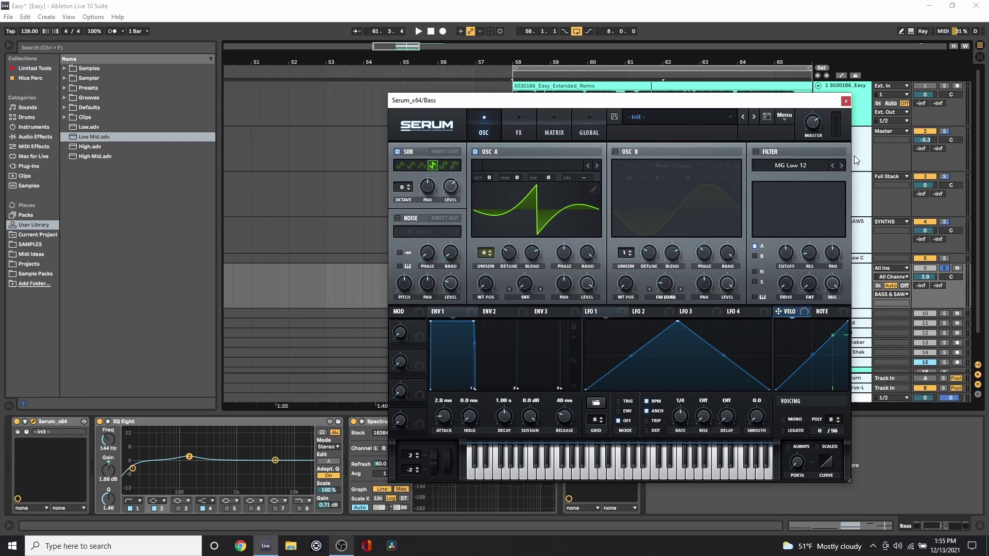
{"action": "left_click", "coordinate": [845, 100]}
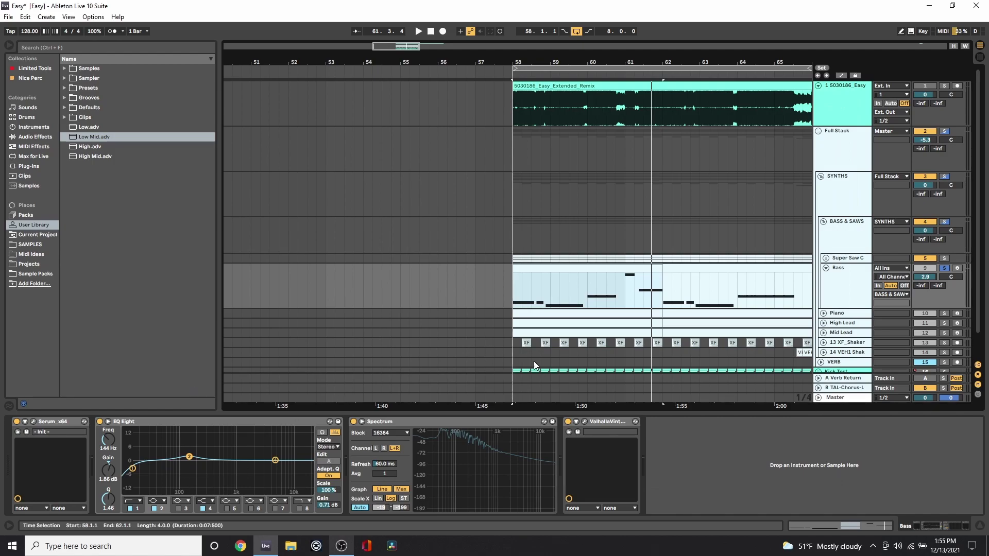
Step: Check the Bass ValhallaVintageVerb's Concert Hall, 6.0% mix, 4.00 s decay settings, then close it
{"action": "left_click", "coordinate": [584, 422]}
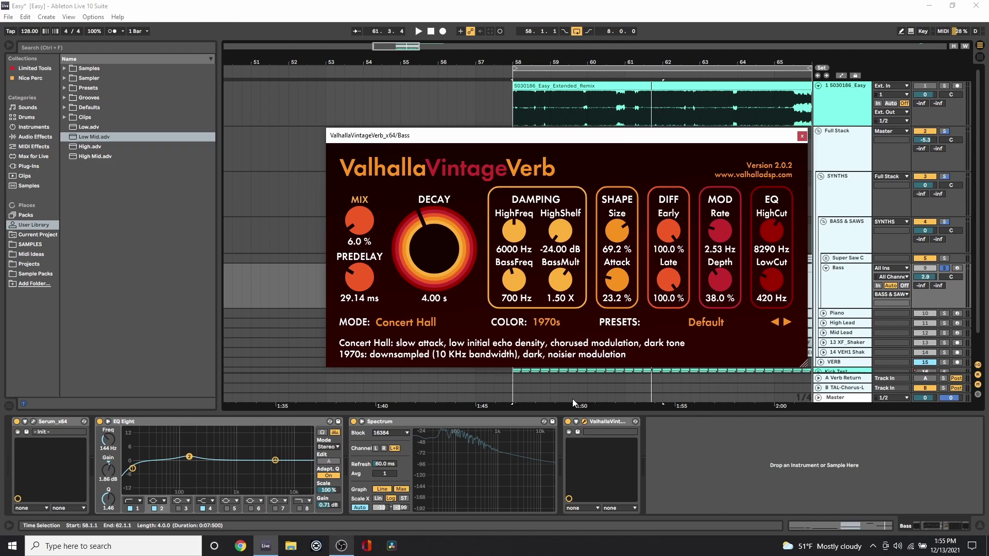
{"action": "left_click_drag", "start_coordinate": [557, 139], "coordinate": [414, 329]}
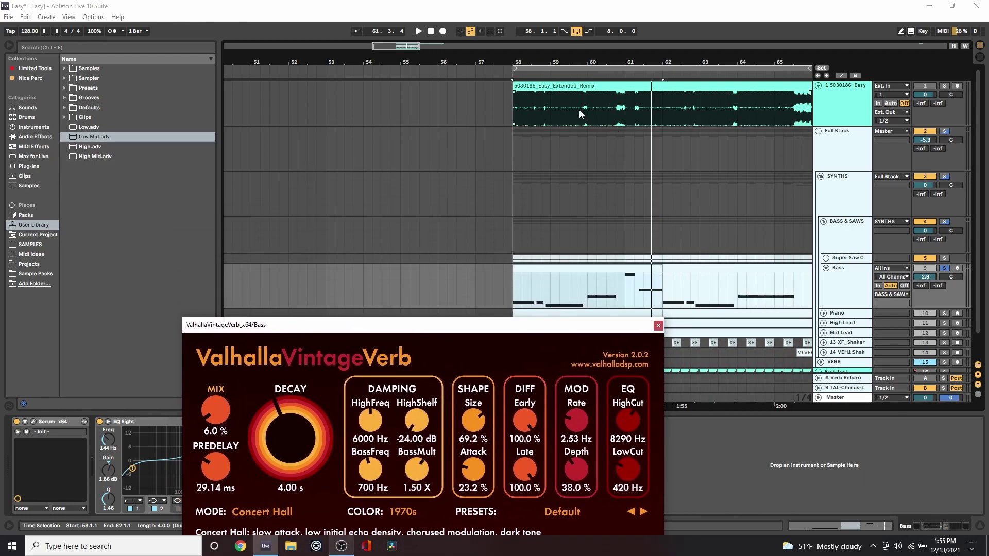
{"action": "scroll", "coordinate": [580, 114], "scroll_direction": "up", "scroll_amount": 4, "text": "ctrl"}
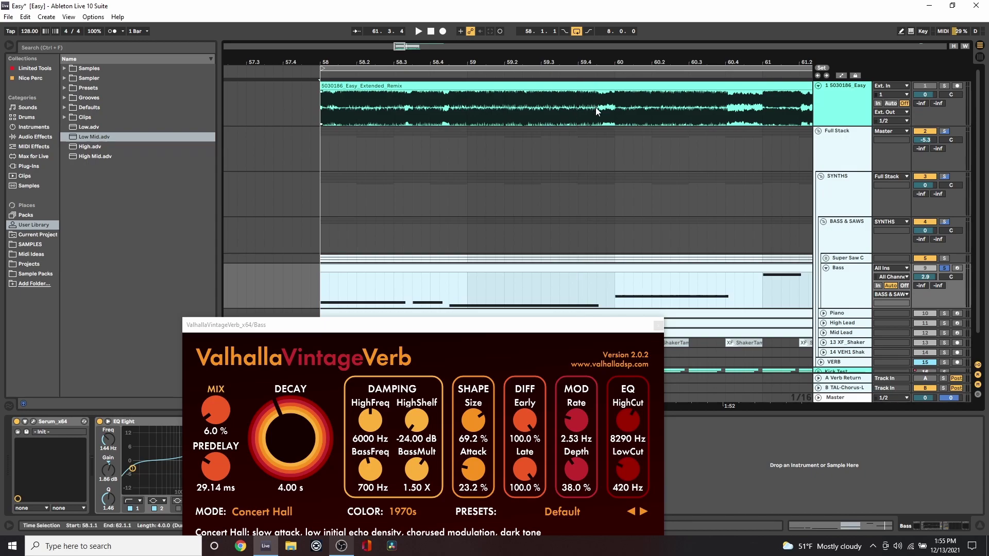
{"action": "left_click", "coordinate": [658, 326]}
{"action": "scroll", "coordinate": [548, 97], "scroll_direction": "down", "scroll_amount": 5, "text": "ctrl"}
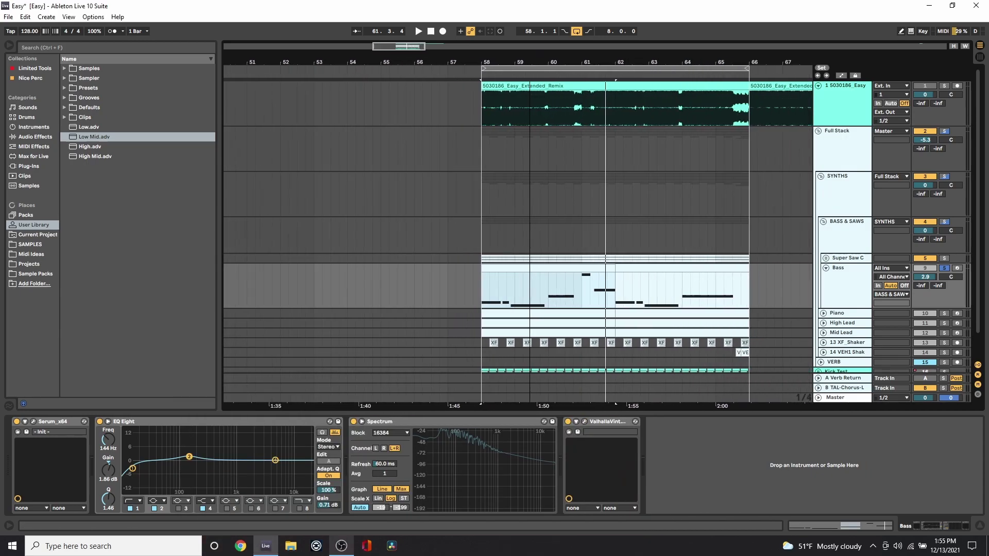
Step: Fold the Bass track, solo Super Saw C and play it from bar 58
{"action": "left_click", "coordinate": [826, 268]}
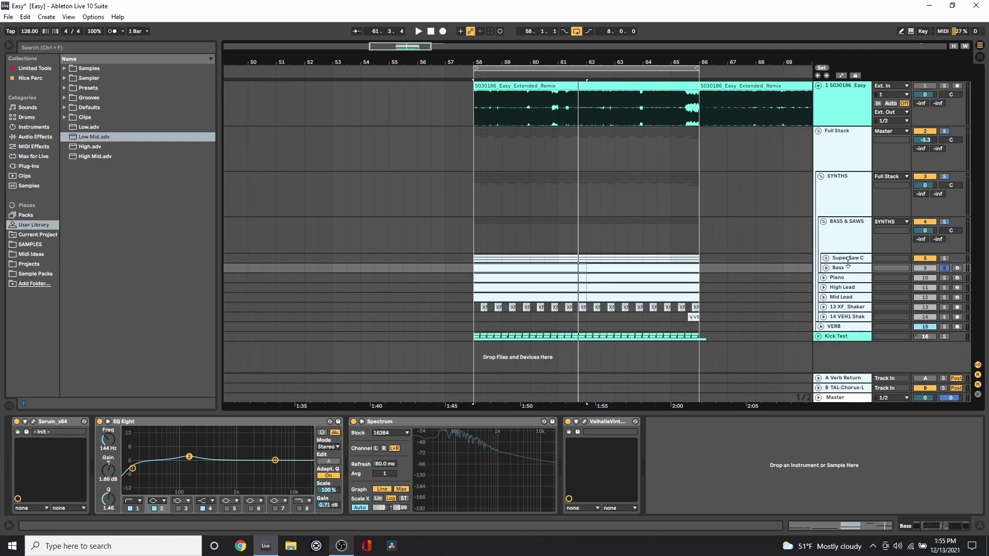
{"action": "left_click", "coordinate": [945, 258]}
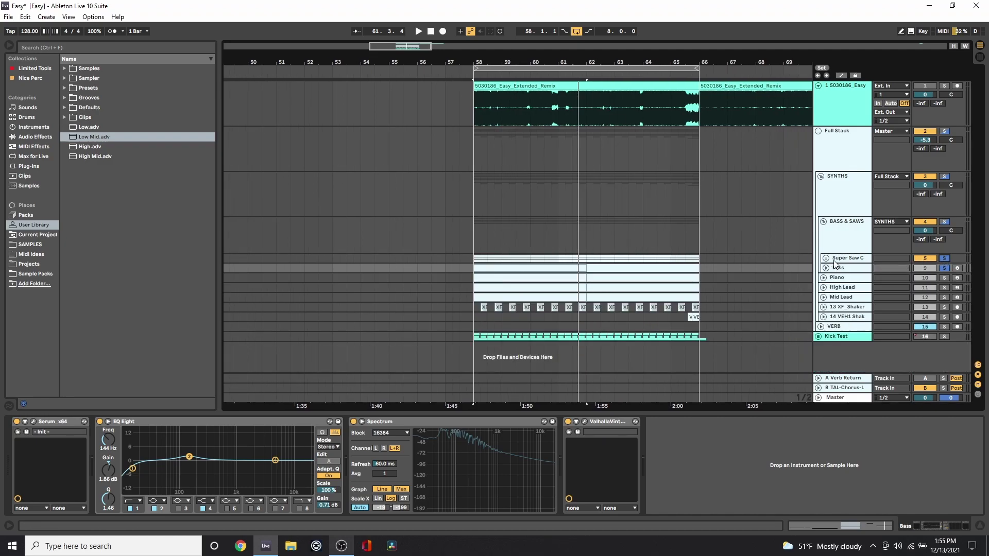
{"action": "left_click", "coordinate": [475, 263]}
{"action": "key", "text": "space"}
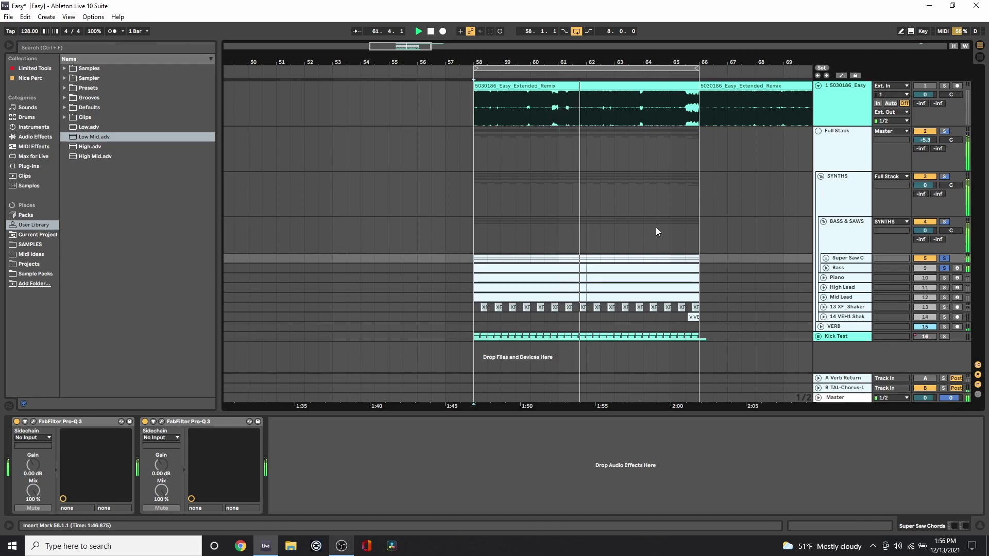
Step: Unfold and refold Super Saw C's layers, then select the BASS & SAWS group track
{"action": "left_click", "coordinate": [826, 258]}
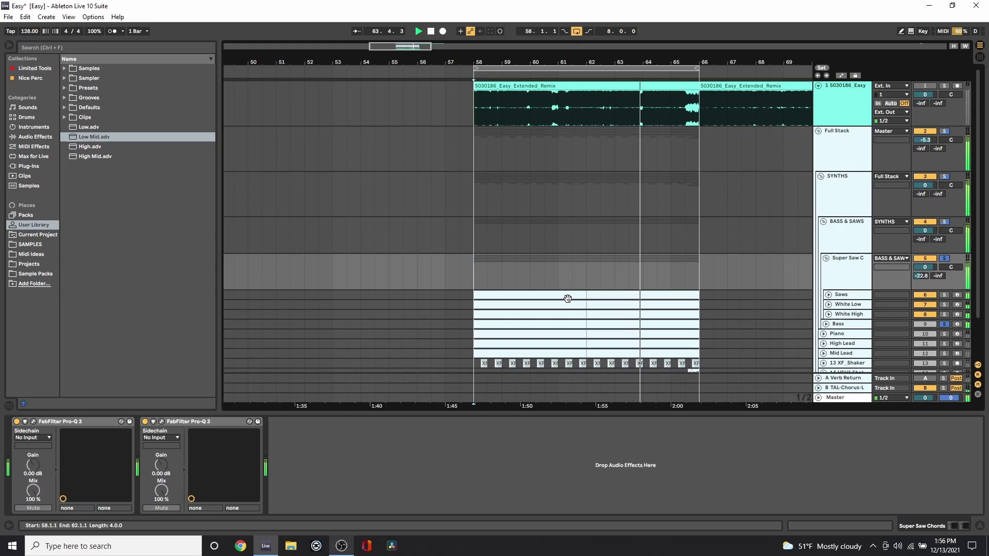
{"action": "left_click", "coordinate": [826, 258]}
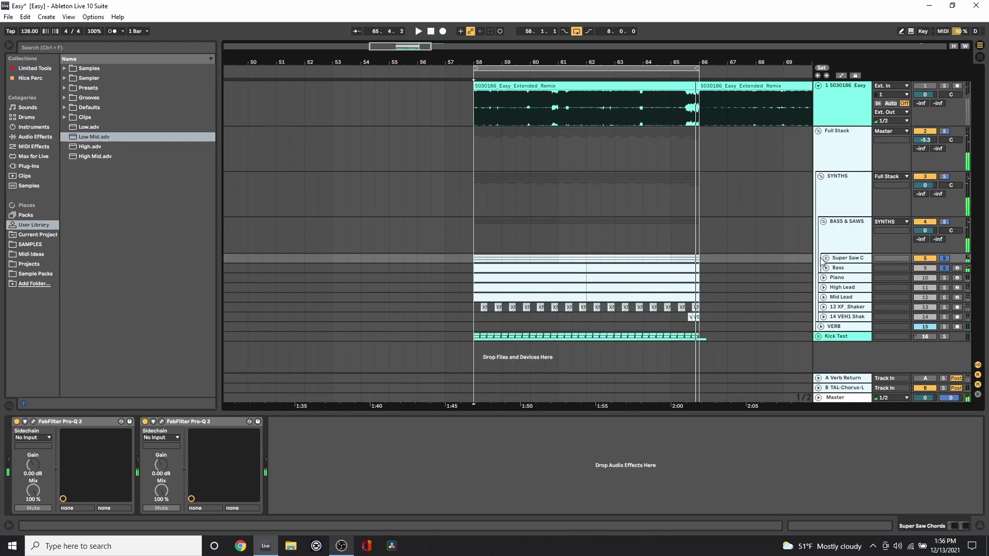
{"action": "left_click", "coordinate": [854, 243]}
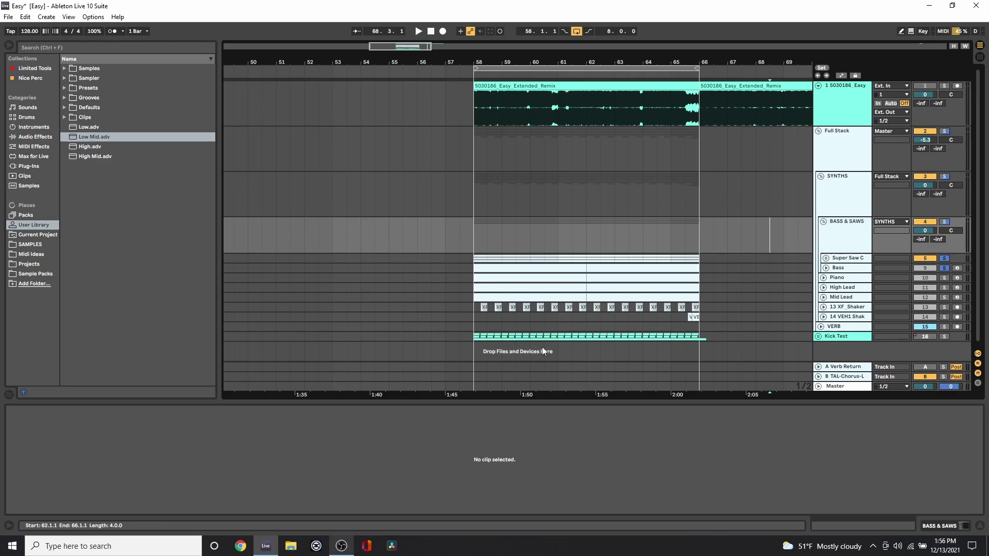
Step: Inspect the BASS & SAWS group's Pro-Q 3 EQ bands, close it, and fold the group
{"action": "left_click", "coordinate": [941, 526]}
{"action": "left_click", "coordinate": [33, 422]}
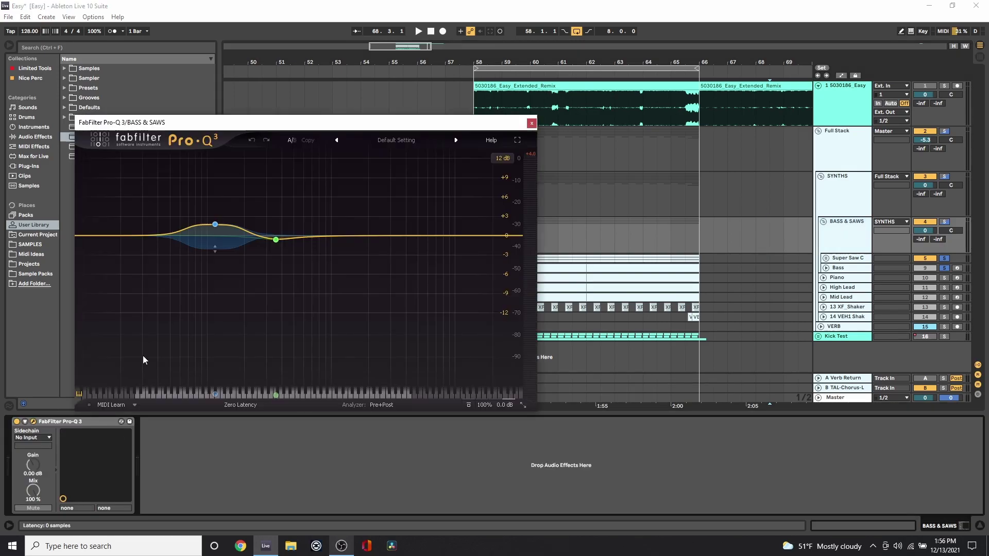
{"action": "mouse_move", "coordinate": [221, 228]}
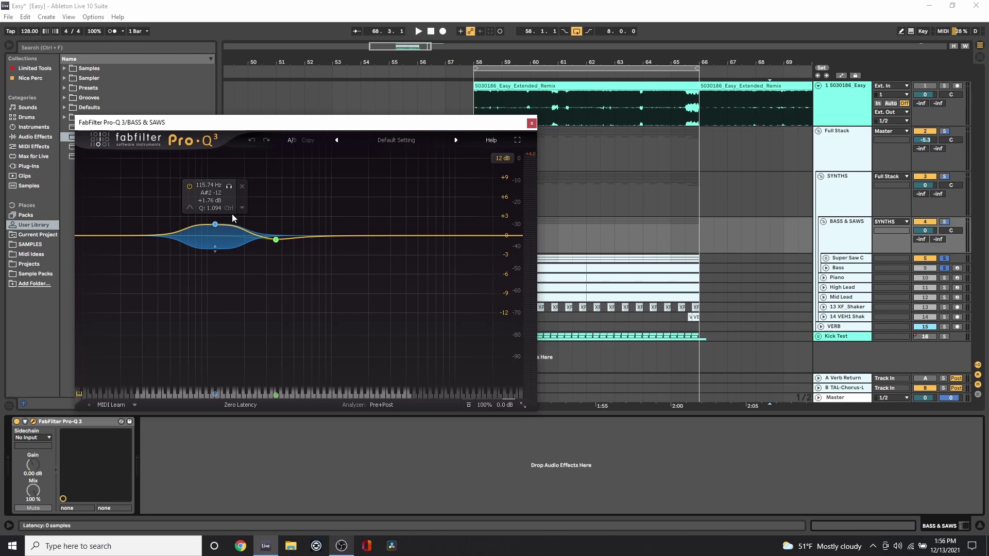
{"action": "left_click", "coordinate": [532, 124]}
{"action": "left_click", "coordinate": [823, 221]}
Step: Unfold the Piano track and review its clip's notes across bars 58–66 in the MIDI editor
{"action": "left_click", "coordinate": [835, 232]}
{"action": "left_click", "coordinate": [823, 231]}
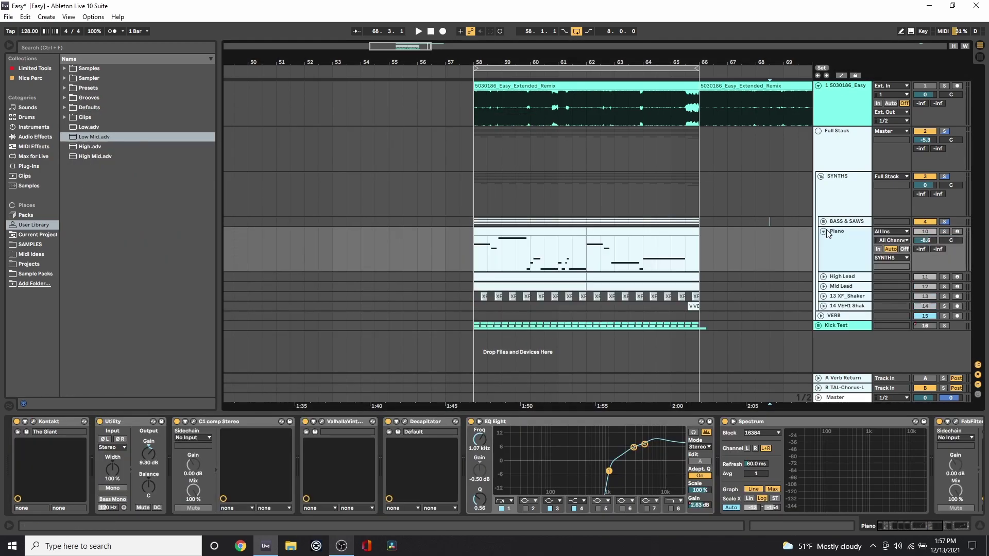
{"action": "left_click", "coordinate": [519, 230]}
{"action": "key", "text": "shift+Tab"}
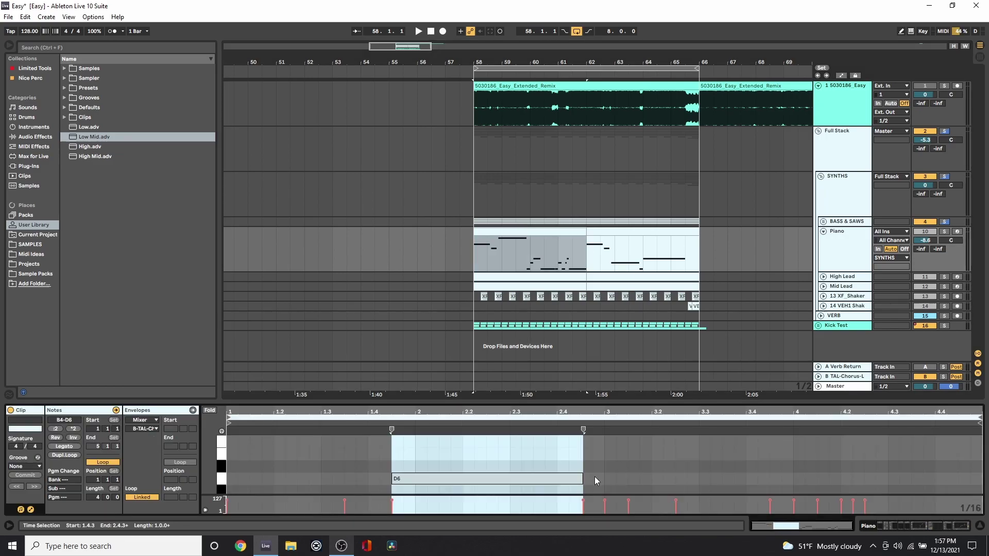
{"action": "left_click_drag", "start_coordinate": [342, 399], "coordinate": [524, 243]}
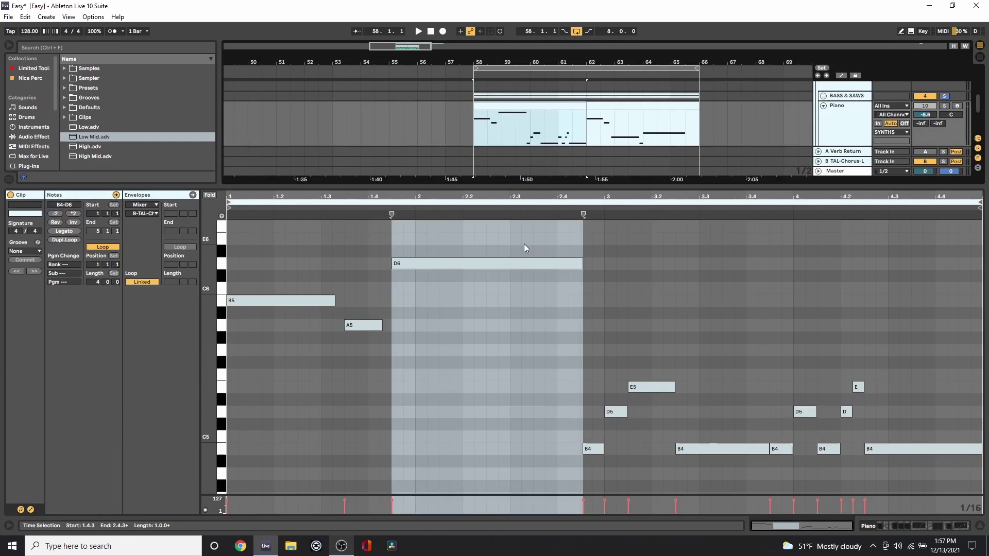
{"action": "left_click", "coordinate": [600, 99]}
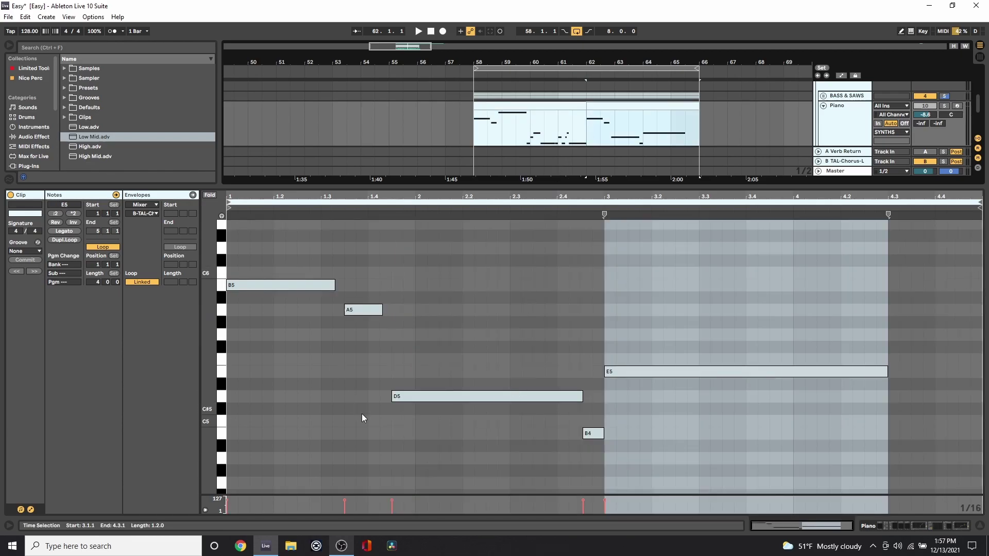
Step: Return to the arrangement with bars 58–62 selected and play the Piano loop
{"action": "key", "text": "shift+Tab"}
{"action": "left_click", "coordinate": [477, 272]}
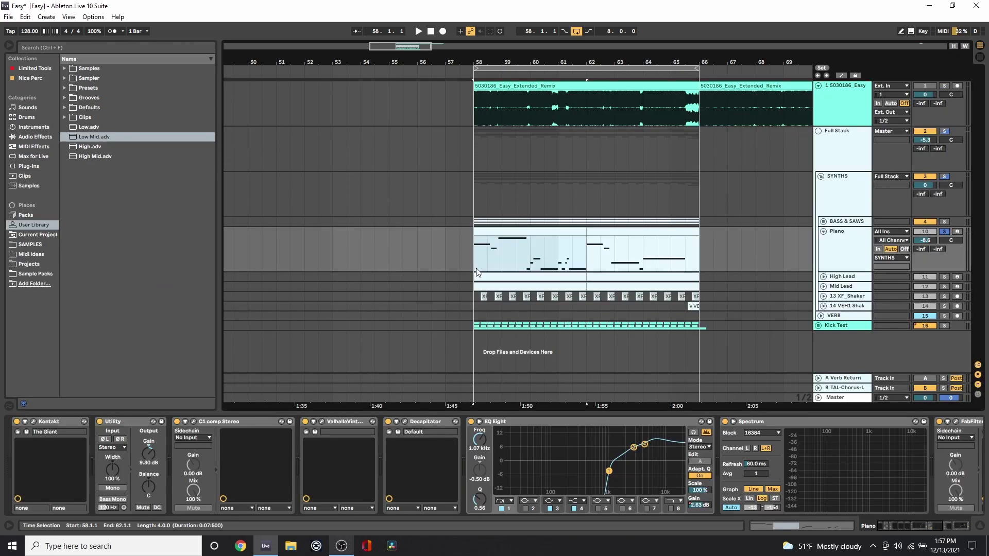
{"action": "key", "text": "space"}
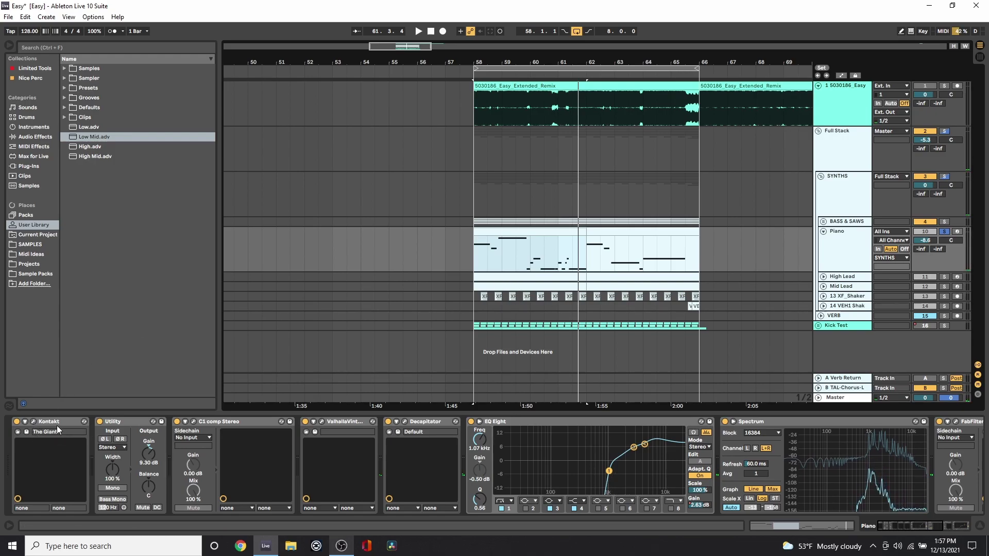
Step: Check Kontakt, bring up the C1 comp, and bypass ValhallaVintageVerb, Decapitator and EQ Eight
{"action": "left_click", "coordinate": [34, 422]}
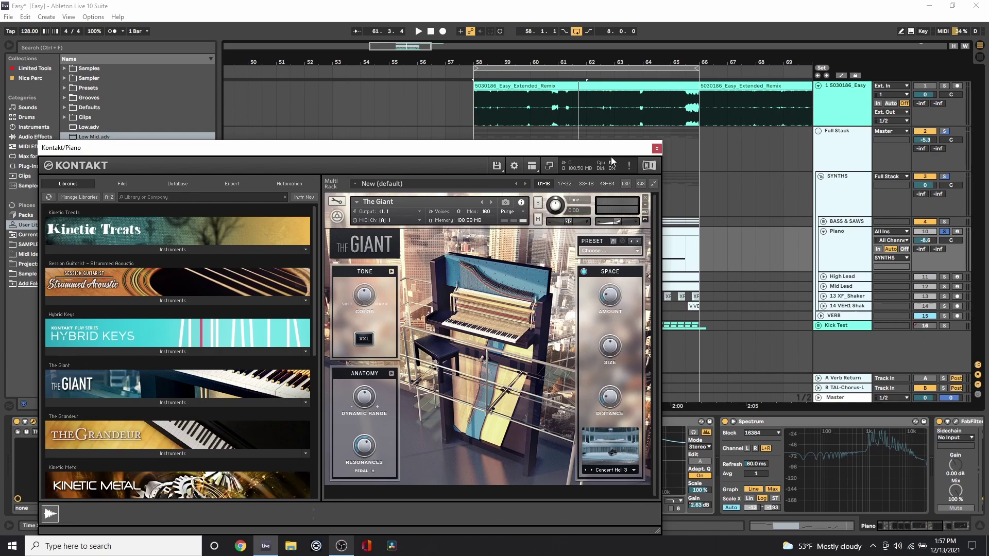
{"action": "left_click", "coordinate": [657, 149]}
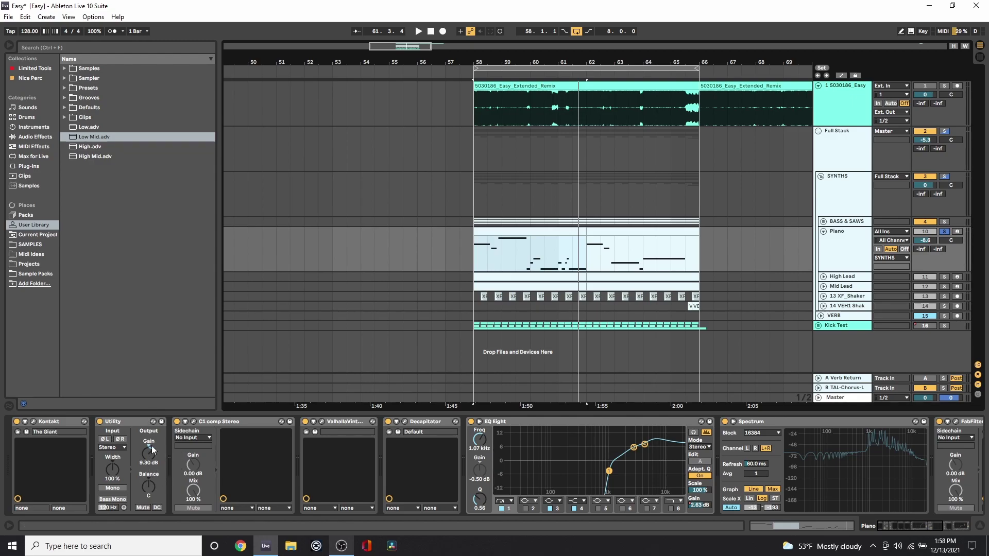
{"action": "left_click", "coordinate": [195, 422]}
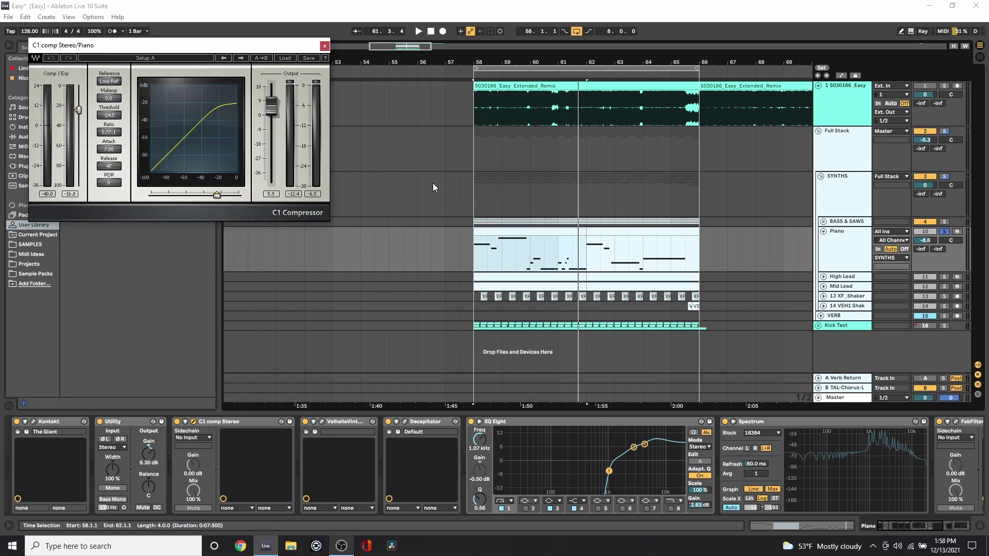
{"action": "left_click", "coordinate": [305, 421]}
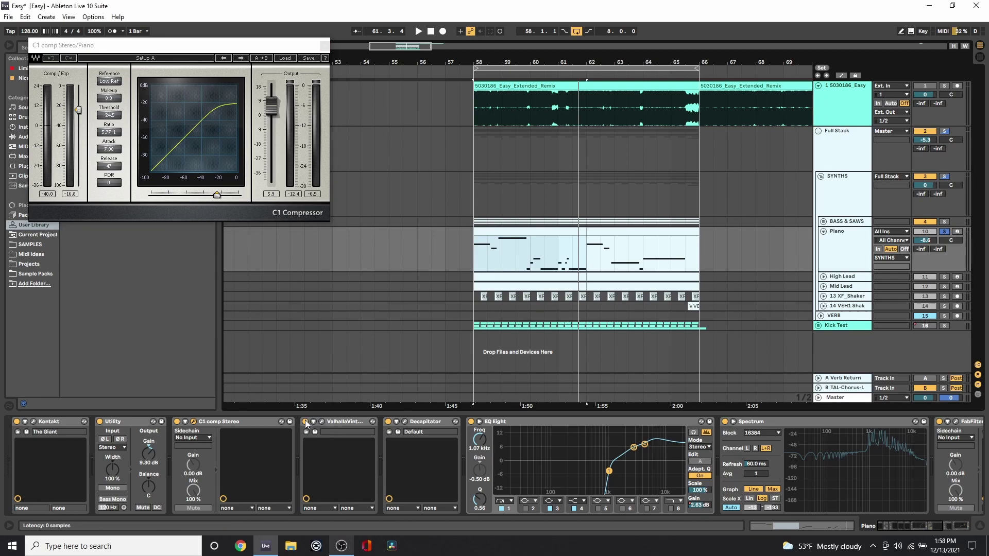
{"action": "left_click", "coordinate": [388, 422]}
{"action": "left_click", "coordinate": [470, 421]}
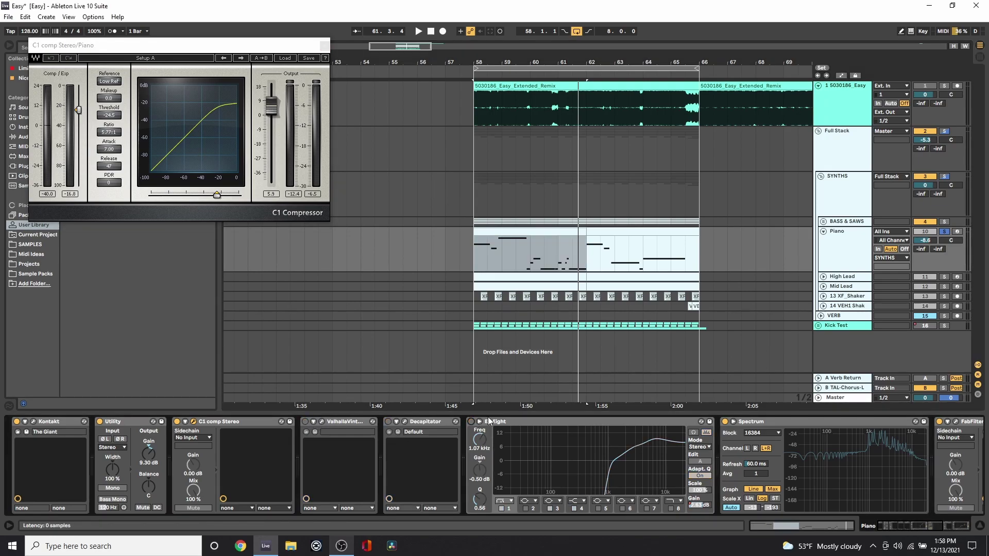
Step: Audition the dry Piano from bar 58, also bypassing C1 (-24.5 threshold, 5.77:1), then close C1
{"action": "left_click", "coordinate": [479, 227]}
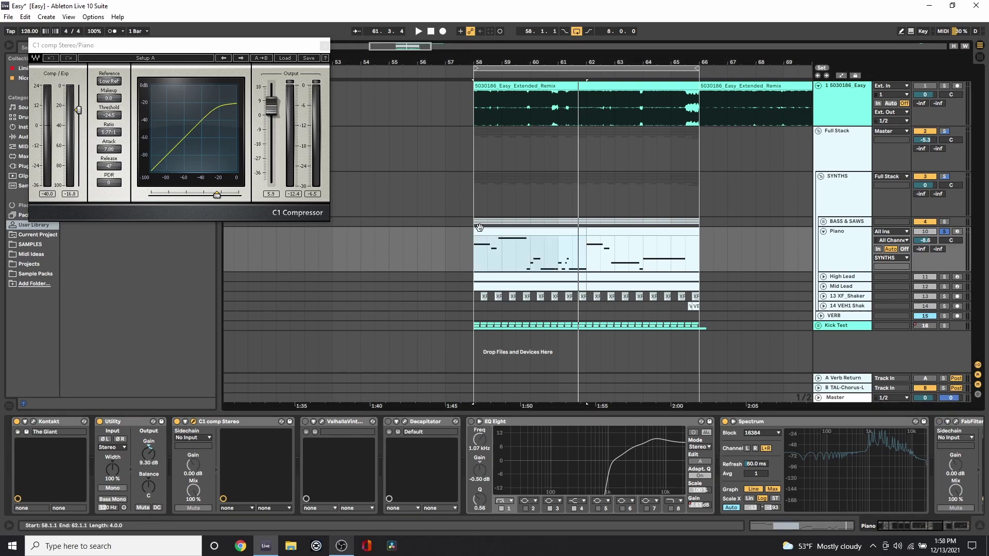
{"action": "key", "text": "space"}
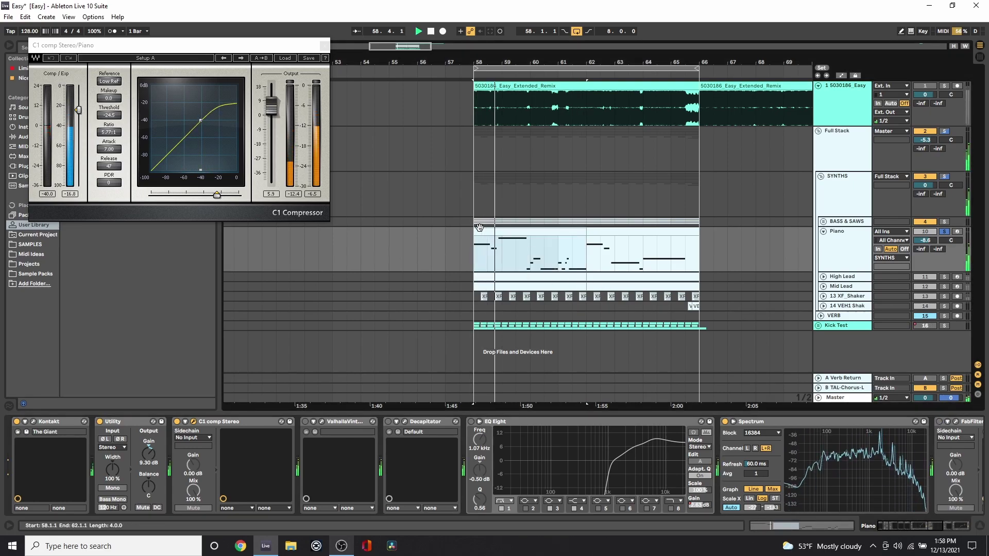
{"action": "key", "text": "space"}
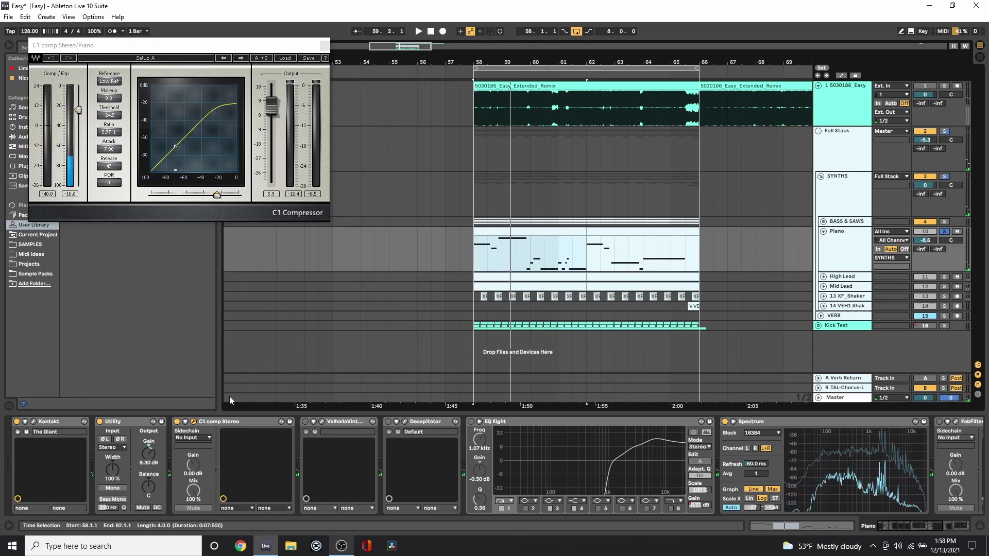
{"action": "left_click", "coordinate": [176, 422]}
{"action": "key", "text": "space"}
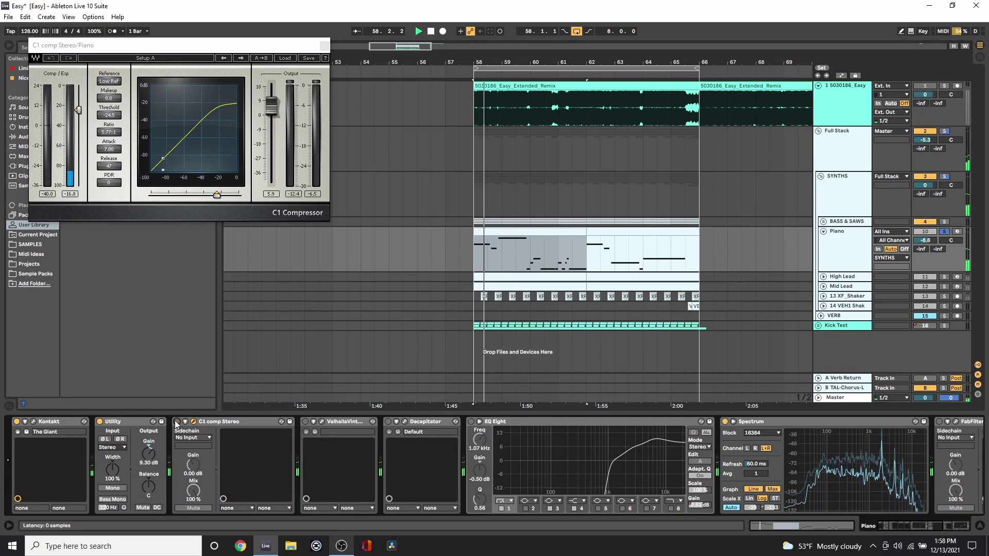
{"action": "key", "text": "space"}
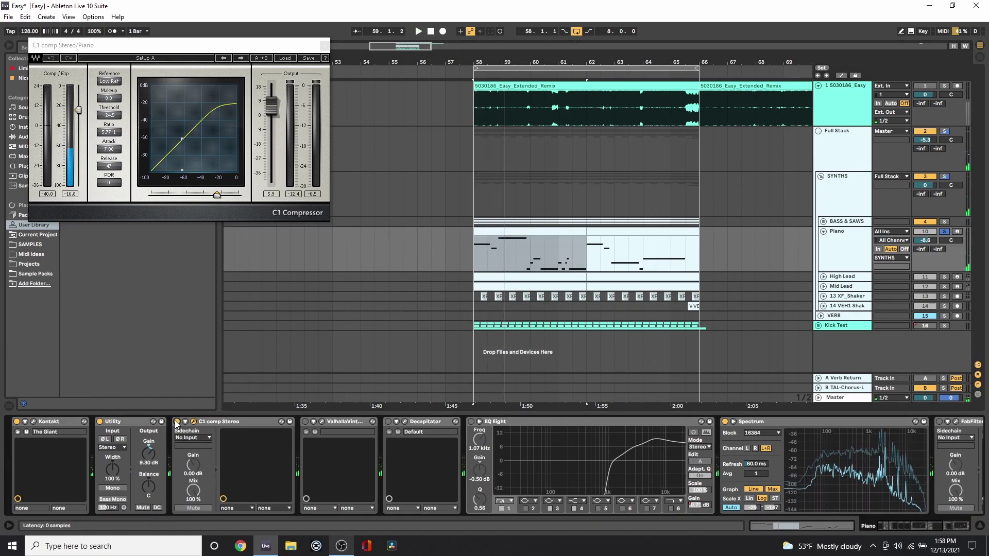
{"action": "key", "text": "space"}
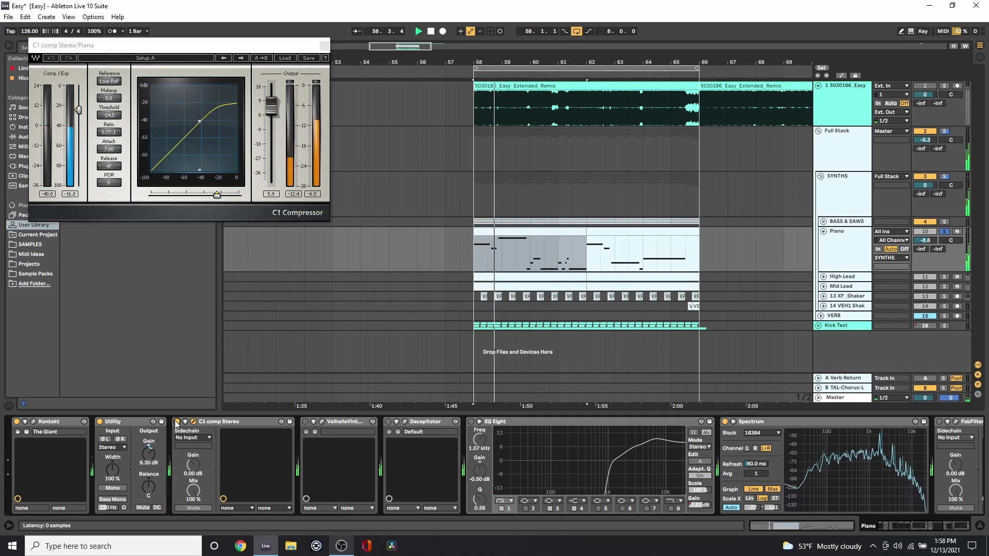
{"action": "key", "text": "space"}
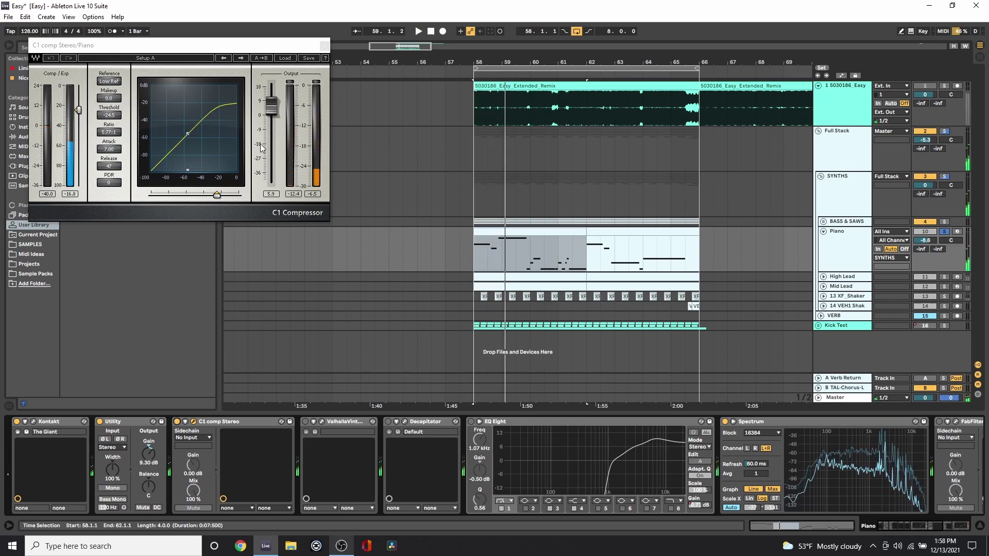
{"action": "left_click", "coordinate": [324, 47]}
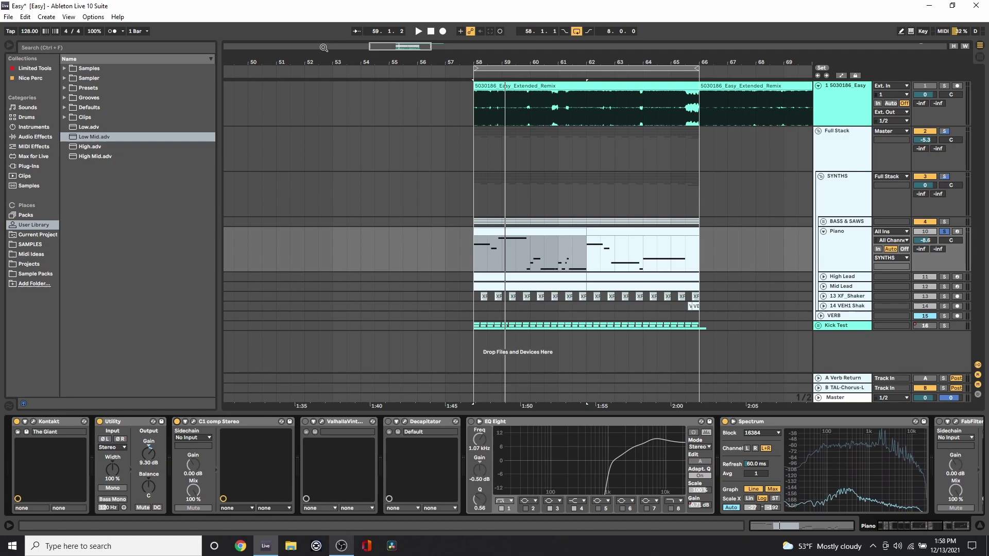
Step: Re-enable the Piano's ValhallaVintageVerb and check its Concert Hall, 24.4% mix, 6.82 s decay while playing
{"action": "left_click", "coordinate": [306, 422]}
{"action": "left_click", "coordinate": [321, 422]}
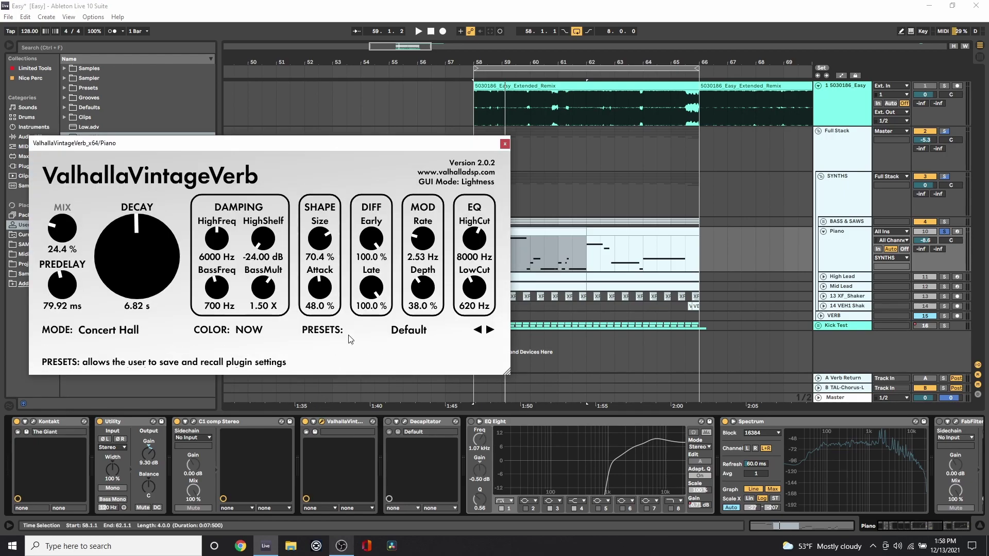
{"action": "key", "text": "space"}
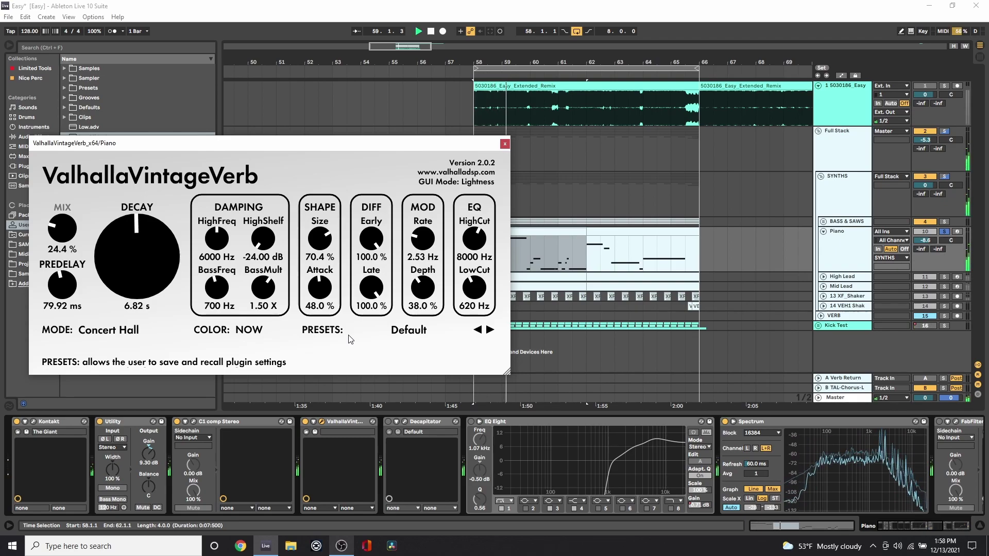
{"action": "left_click", "coordinate": [505, 144]}
Step: Check the Piano's Decapitator settings, then restart playback from bar 58
{"action": "left_click", "coordinate": [405, 422]}
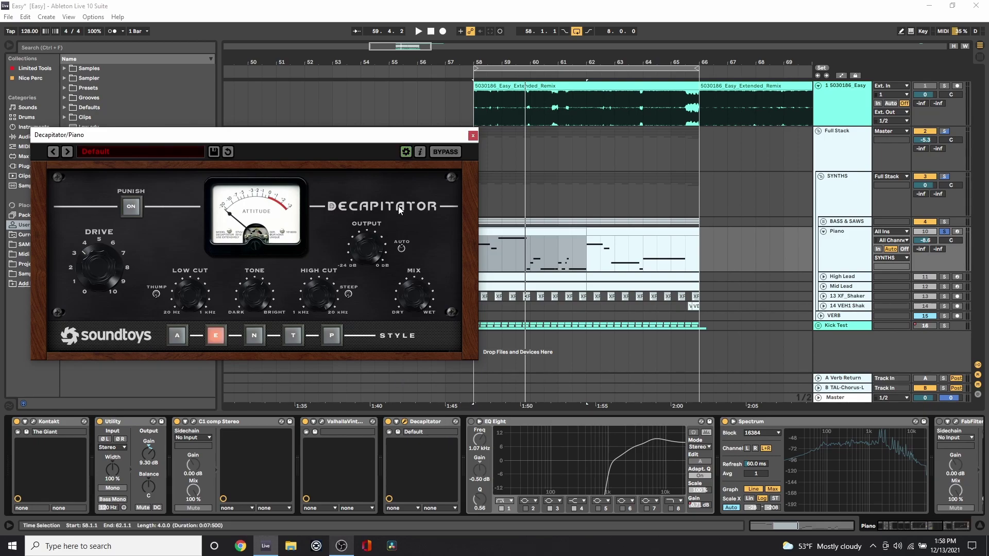
{"action": "left_click", "coordinate": [474, 140]}
{"action": "key", "text": "space"}
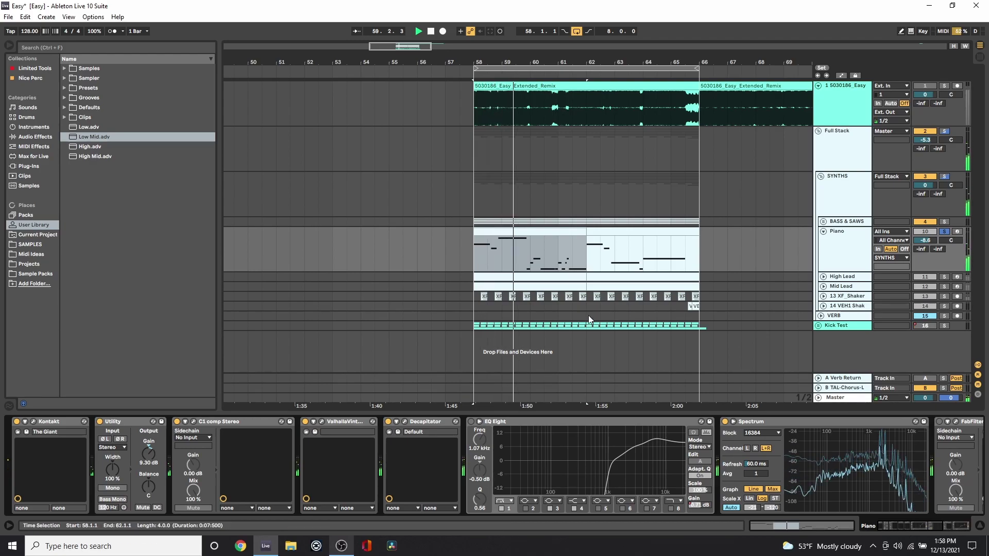
Step: Re-enable the Piano's EQ Eight, play from bar 58, and scroll the device chain right
{"action": "left_click", "coordinate": [470, 421]}
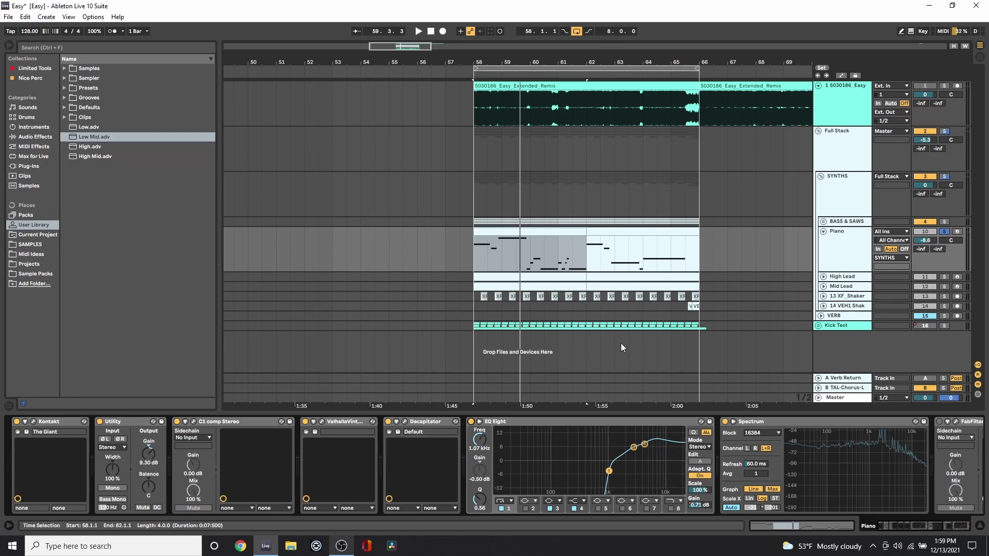
{"action": "key", "text": "space"}
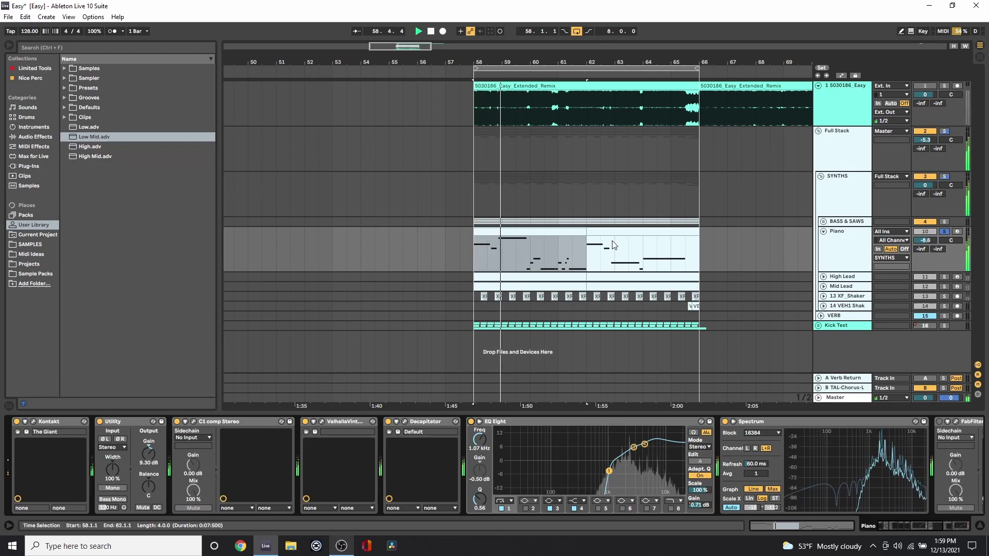
{"action": "mouse_move", "coordinate": [898, 442]}
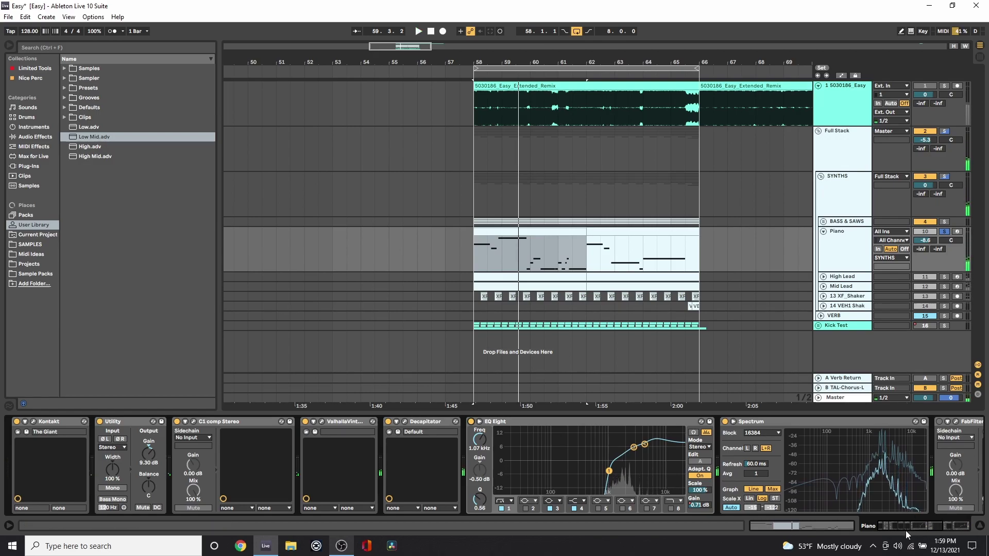
{"action": "left_click_drag", "start_coordinate": [906, 528], "coordinate": [926, 529]}
Step: Watch the FabFilter Pro-L 2 limiter's gain reduction during playback, then close it and replay the loop
{"action": "left_click", "coordinate": [647, 421]}
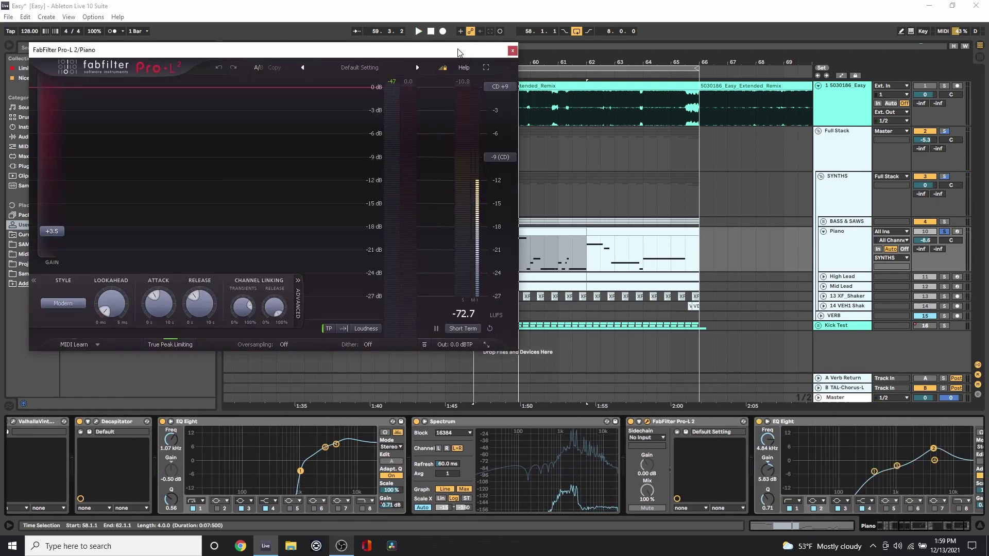
{"action": "left_click_drag", "start_coordinate": [458, 52], "coordinate": [426, 51]}
{"action": "left_click", "coordinate": [505, 230]}
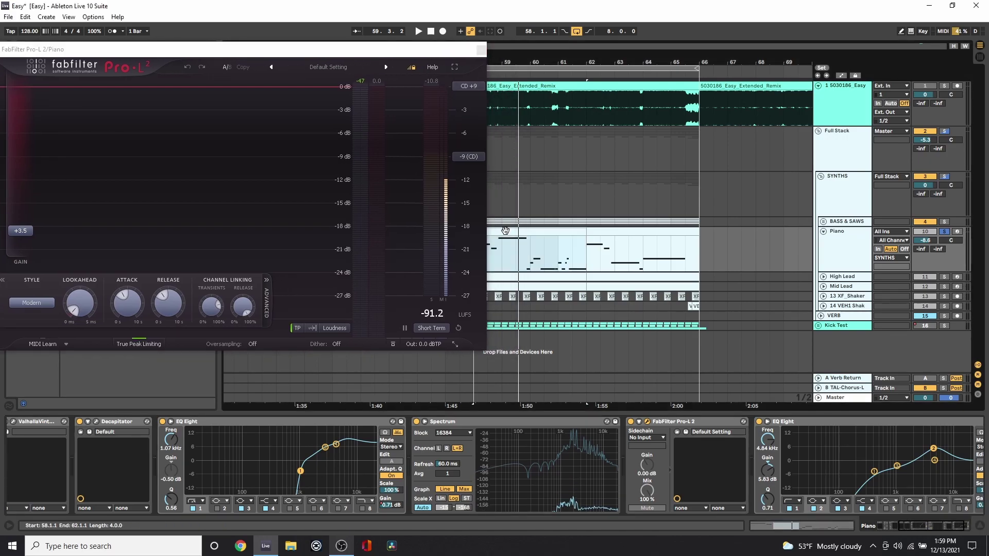
{"action": "key", "text": "space"}
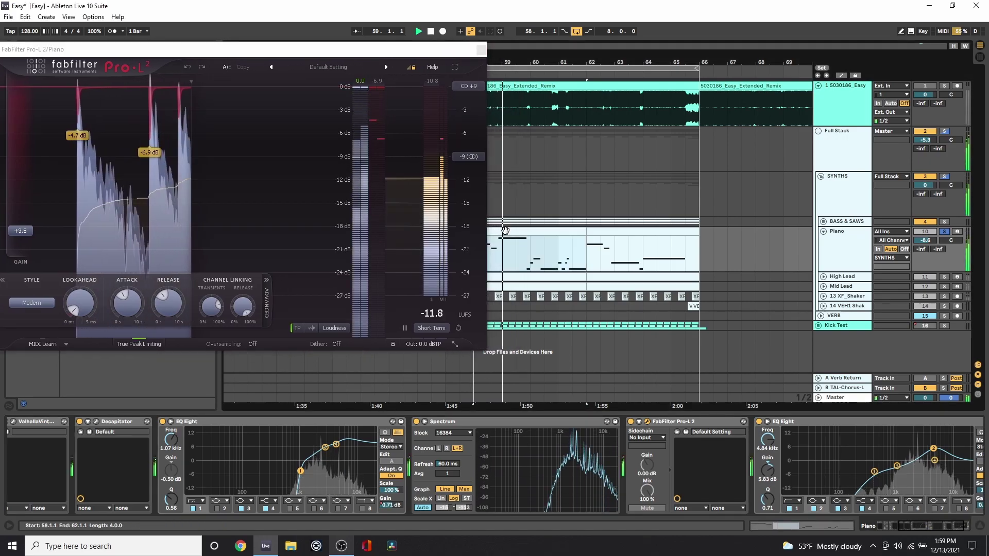
{"action": "key", "text": "ctrl+alt+p"}
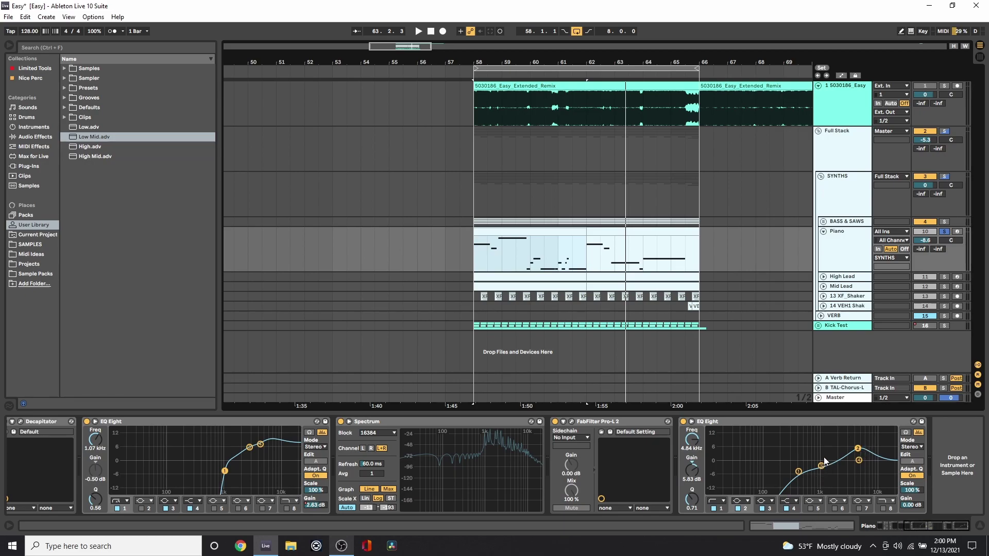
{"action": "key", "text": "space"}
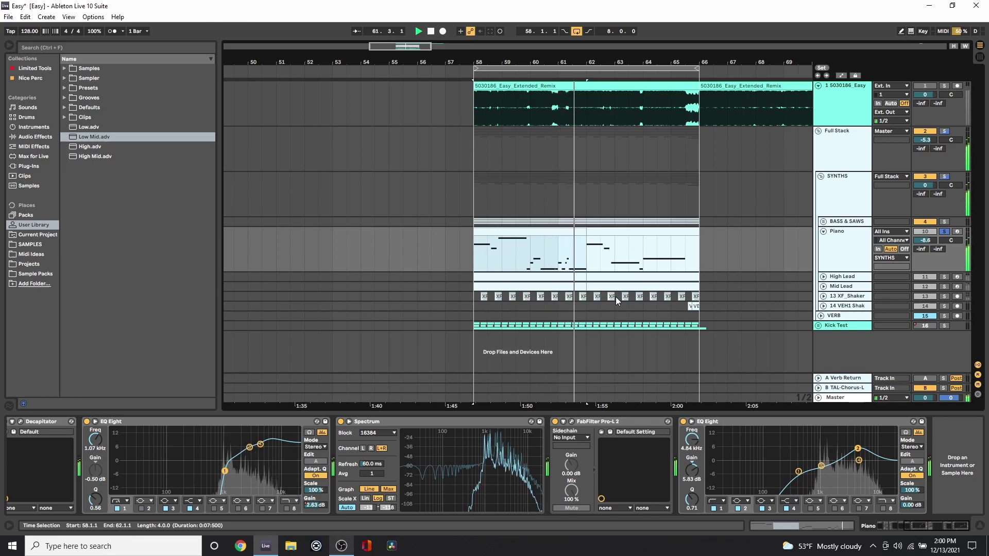
Step: Fold the Piano track, solo the BASS & SAWS group, and play from bar 58
{"action": "left_click", "coordinate": [823, 232]}
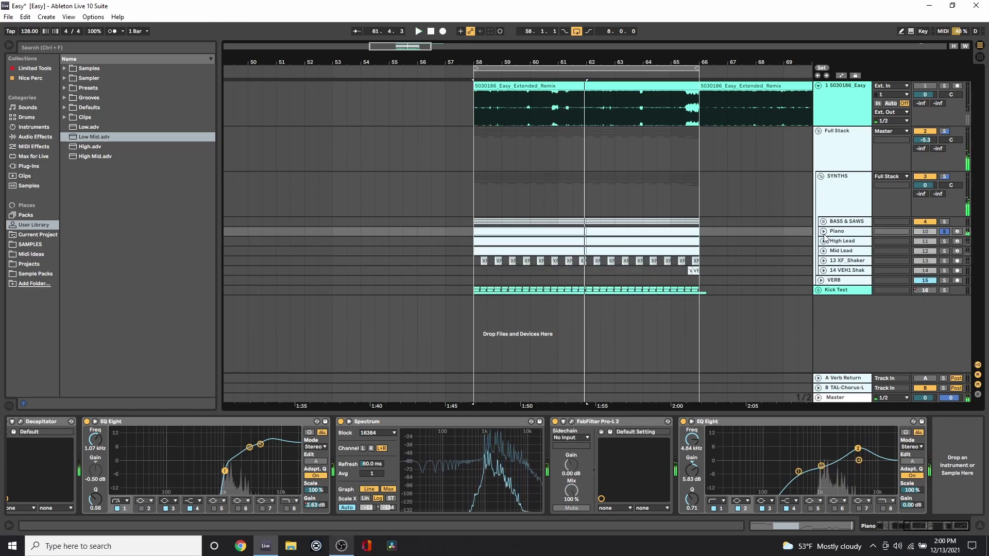
{"action": "left_click", "coordinate": [944, 221]}
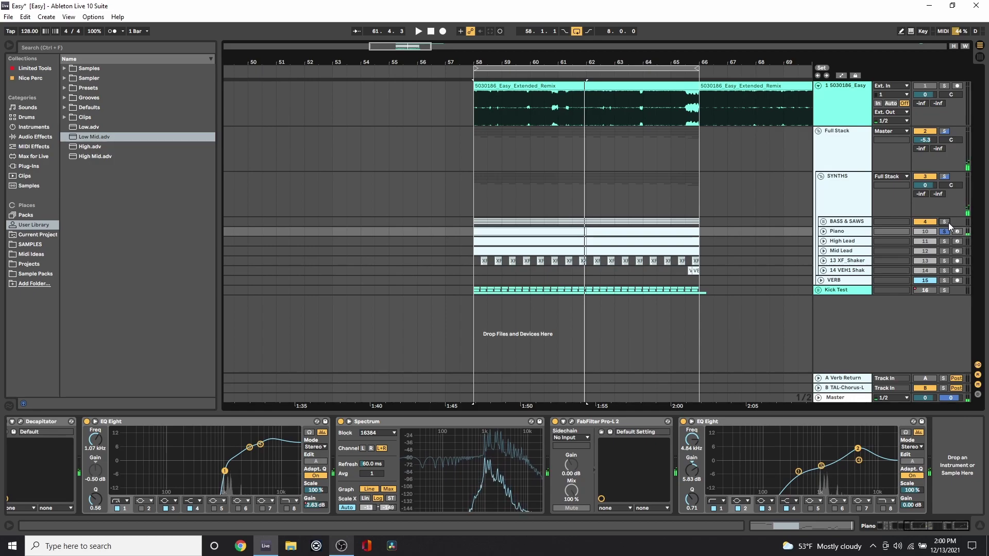
{"action": "left_click", "coordinate": [473, 223]}
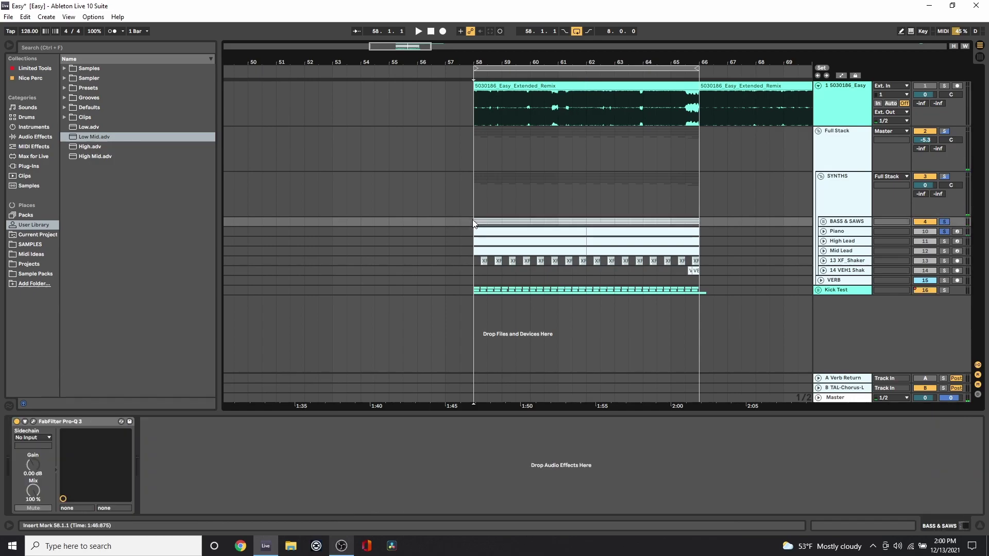
{"action": "key", "text": "space"}
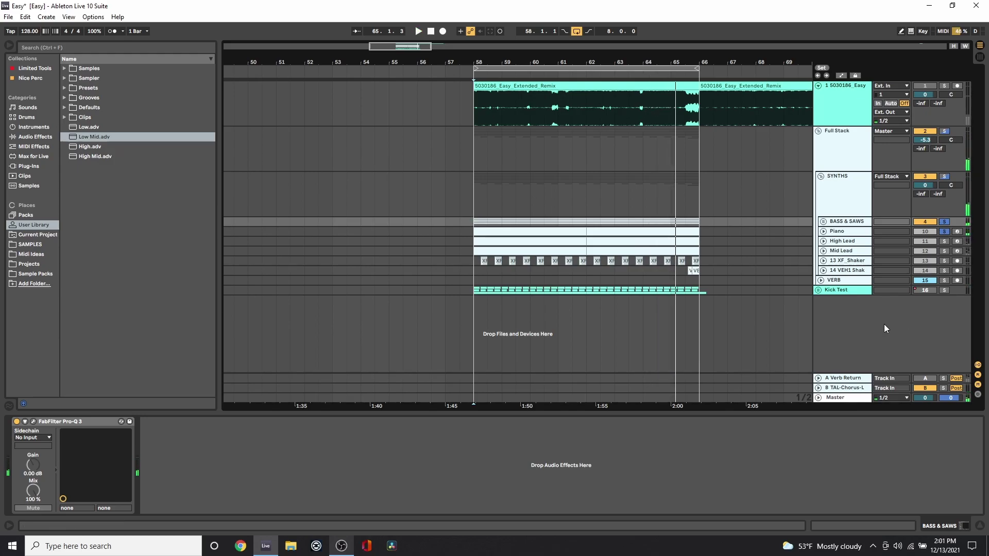
Step: Unfold and select the Mid Lead track, and stop playback
{"action": "left_click", "coordinate": [823, 252]}
{"action": "left_click", "coordinate": [708, 259]}
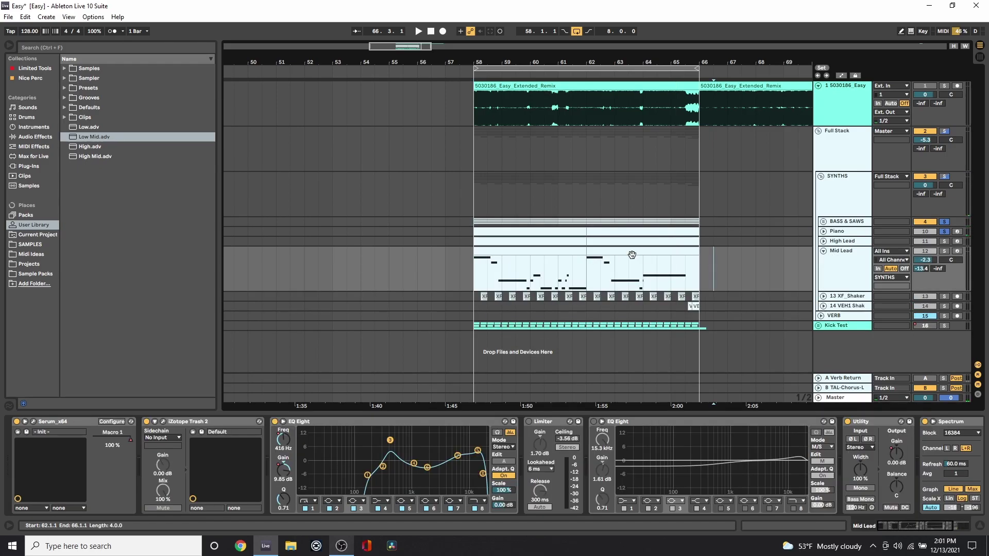
{"action": "key", "text": "space"}
Step: Show the Mid Lead clip's B2–B3 notes in a taller, zoomed editor and open its Serum window
{"action": "left_click", "coordinate": [565, 252]}
{"action": "left_click", "coordinate": [796, 524]}
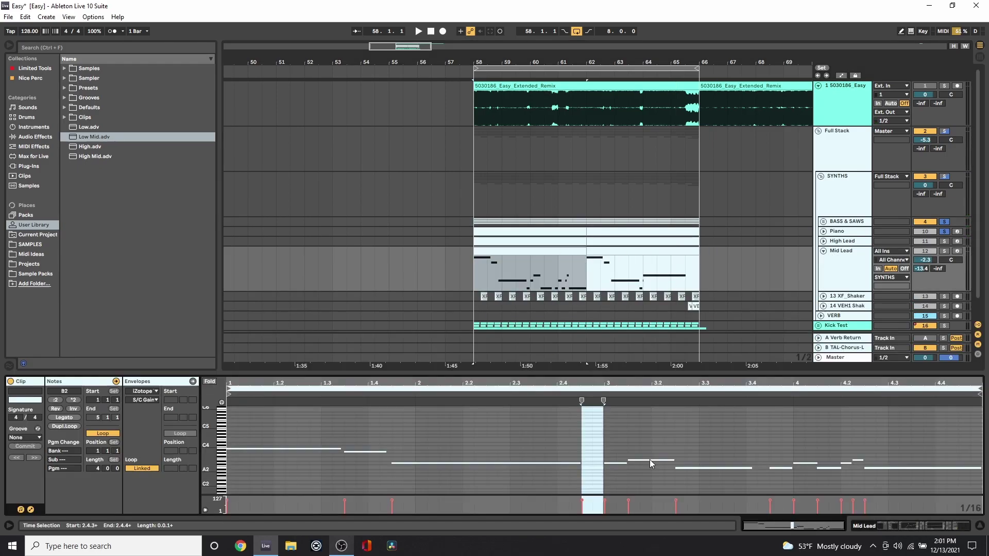
{"action": "left_click_drag", "start_coordinate": [494, 372], "coordinate": [494, 221]}
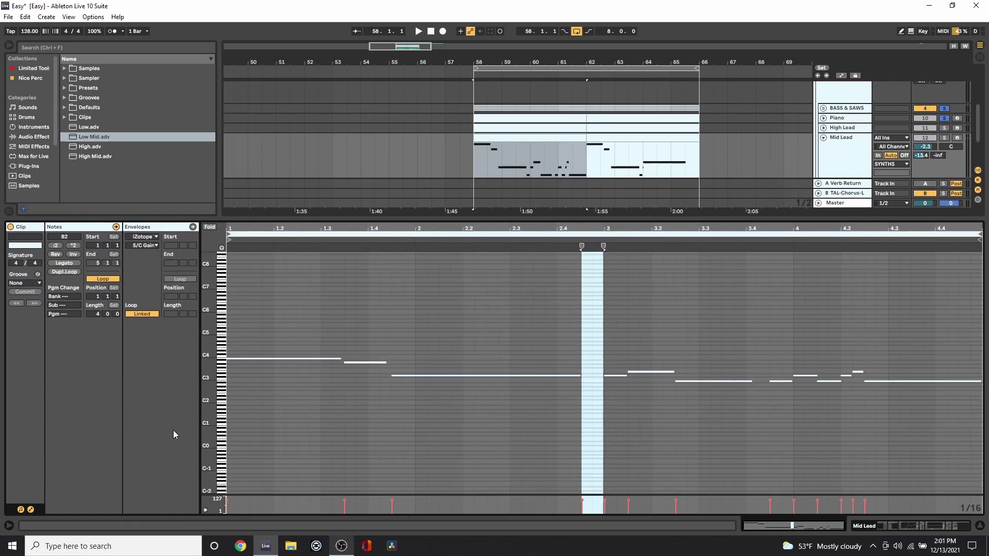
{"action": "left_click_drag", "start_coordinate": [206, 432], "coordinate": [227, 432]}
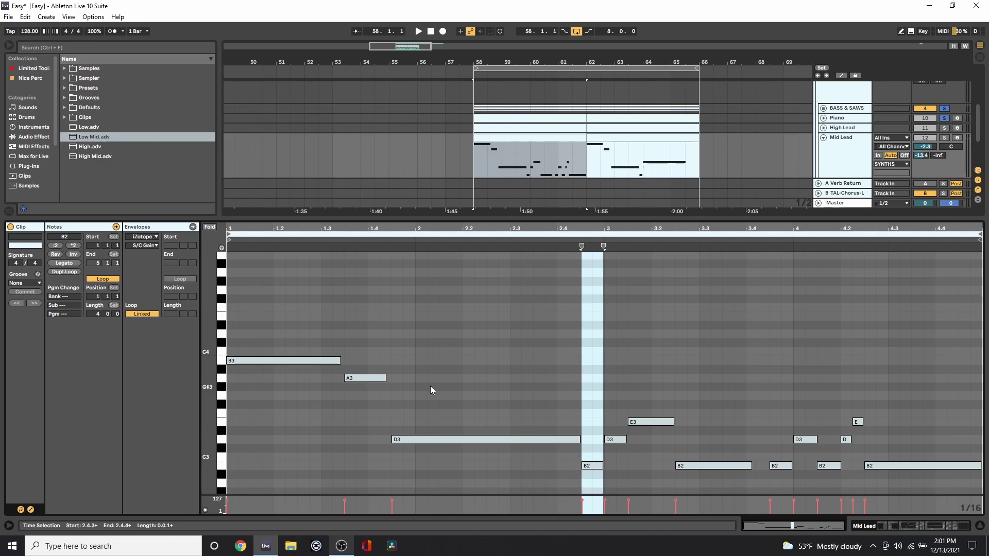
{"action": "left_click", "coordinate": [902, 529]}
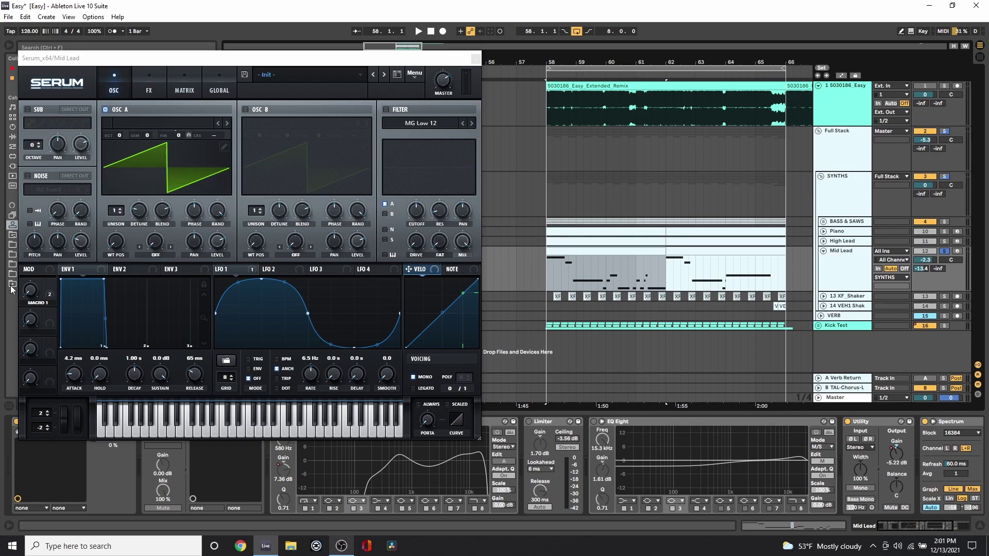
Step: Audition the Mid Lead clip at bars 58–62, then raise Serum OSC A unison from 1 to 4 voices
{"action": "left_click", "coordinate": [583, 254]}
{"action": "key", "text": "space"}
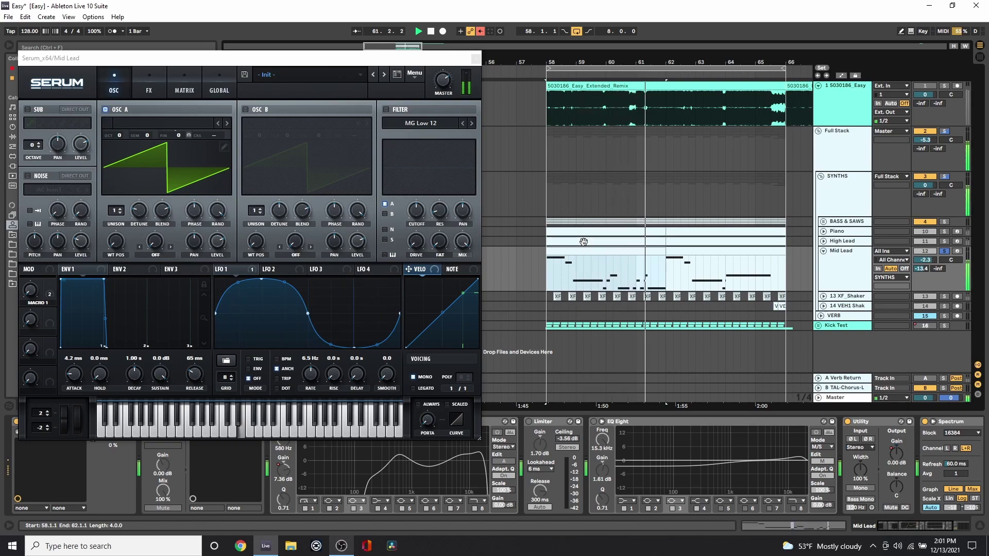
{"action": "key", "text": "space"}
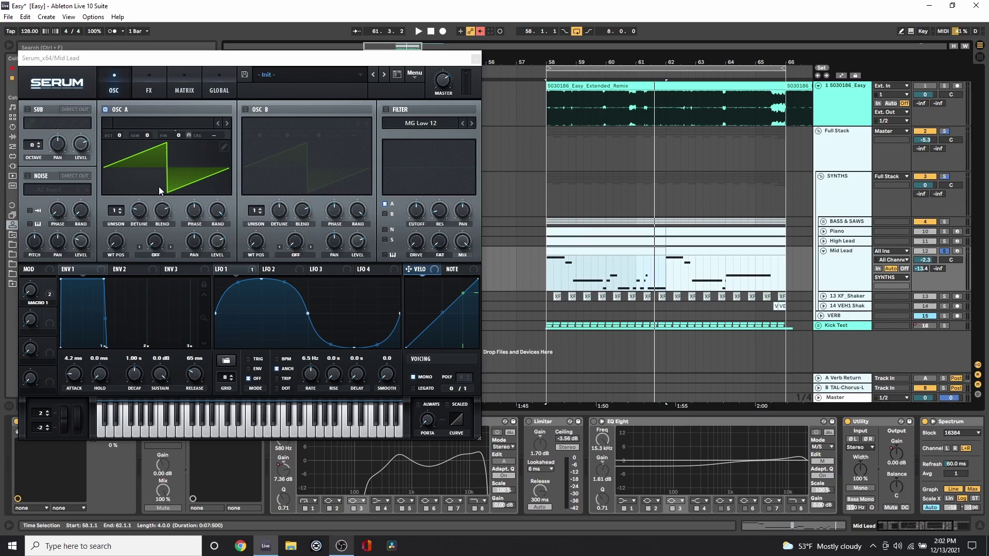
{"action": "left_click_drag", "start_coordinate": [117, 210], "coordinate": [127, 156]}
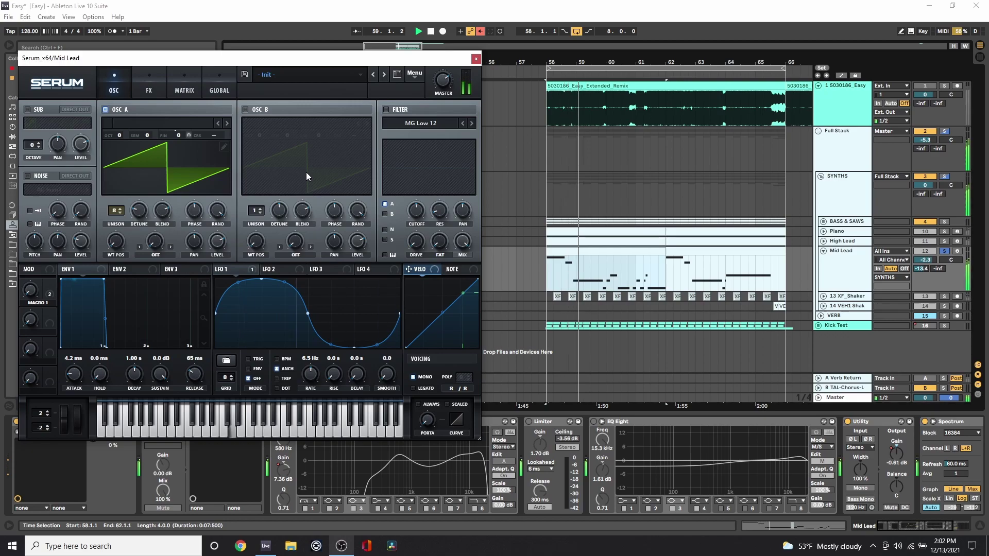
Step: Enable the Distortion module on the Mid Lead's Serum effects page and audition it
{"action": "left_click", "coordinate": [154, 86]}
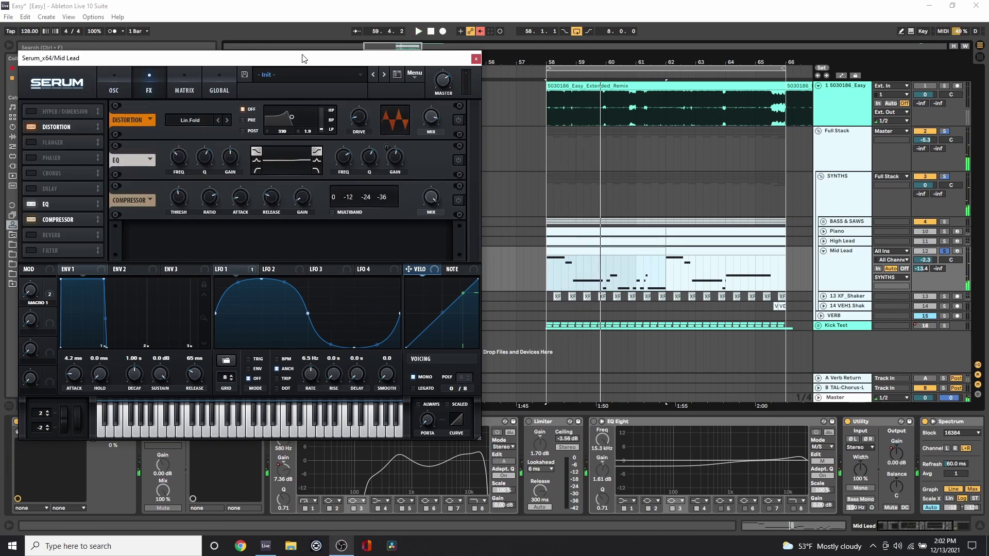
{"action": "left_click", "coordinate": [456, 119]}
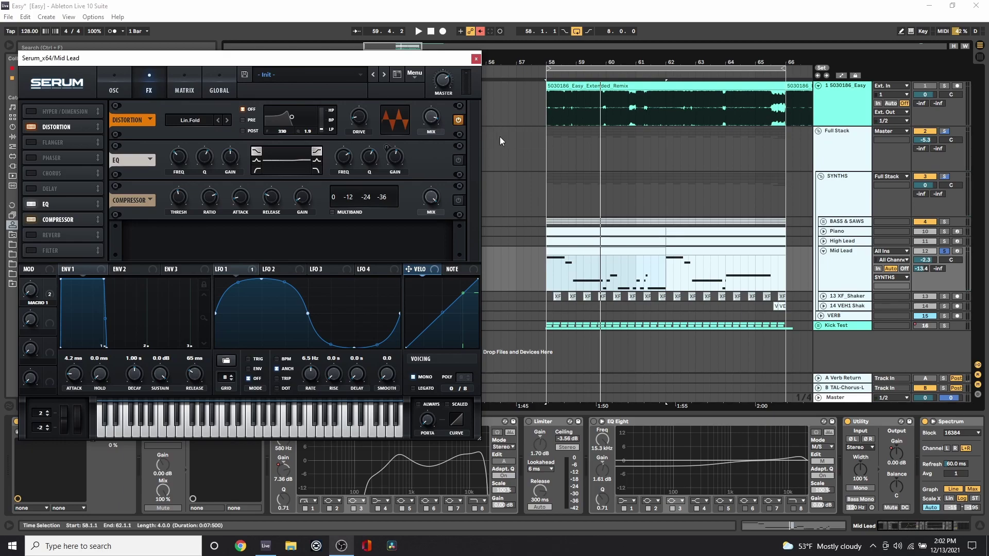
{"action": "key", "text": "space"}
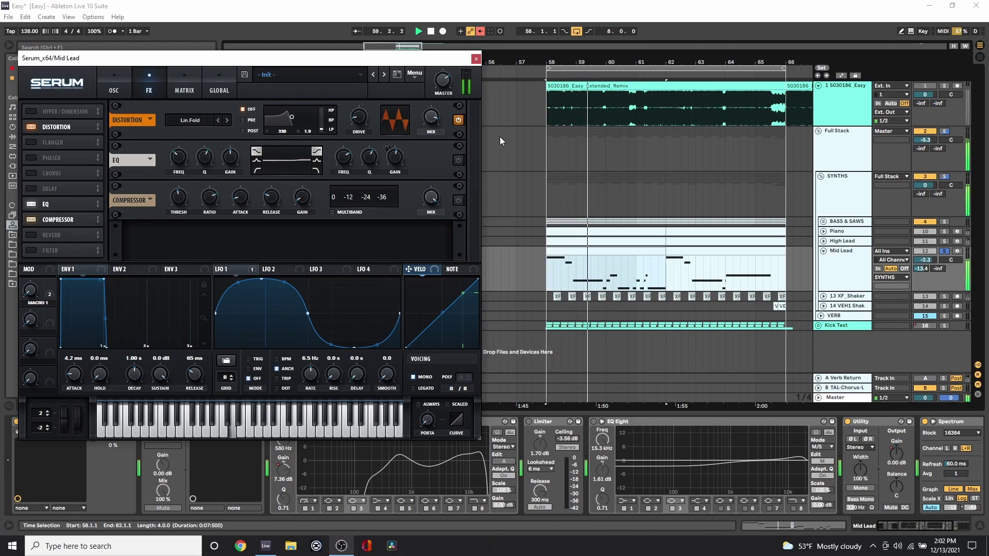
{"action": "key", "text": "space"}
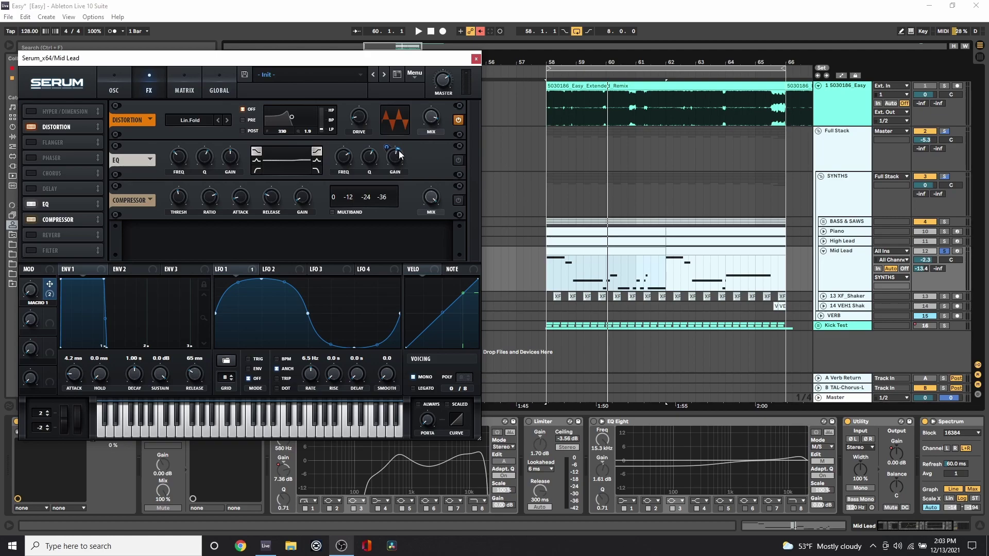
Step: Return Serum to its oscillator page and audition the Mid Lead from bar 58
{"action": "left_click", "coordinate": [115, 89]}
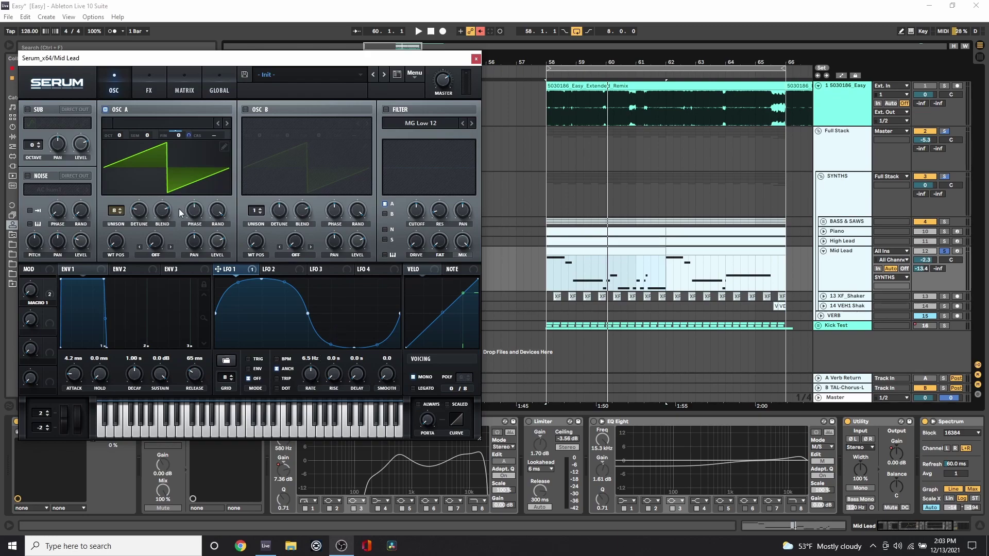
{"action": "left_click", "coordinate": [545, 267]}
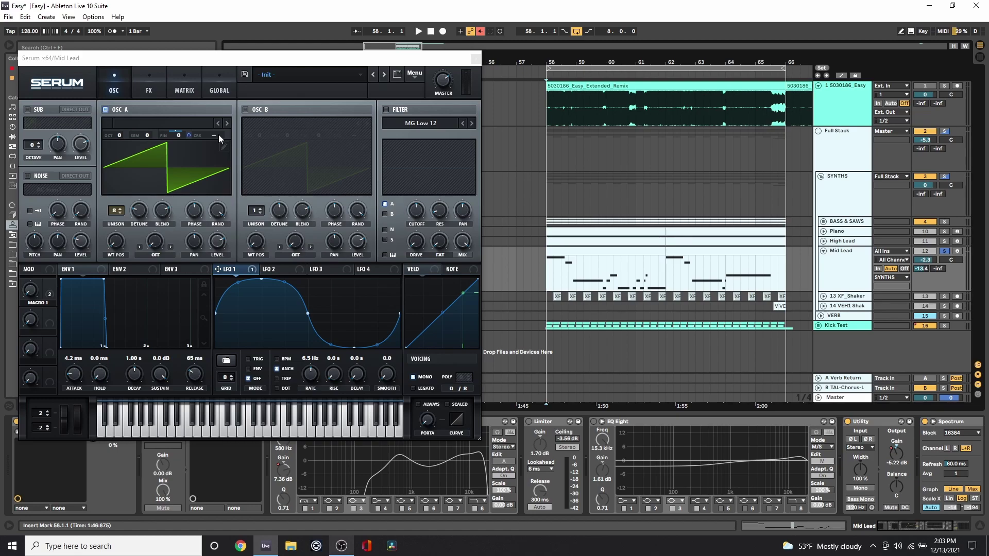
{"action": "key", "text": "space"}
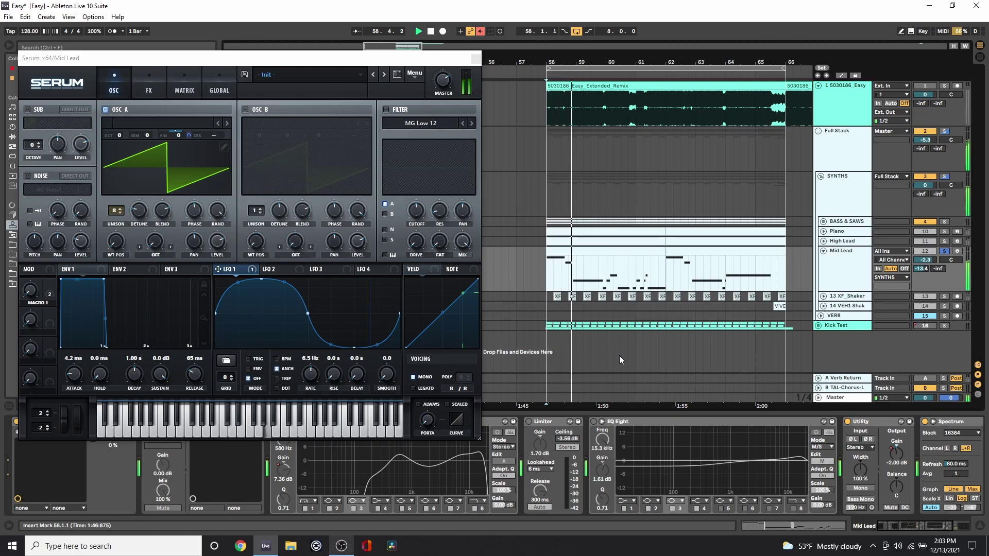
{"action": "key", "text": "space"}
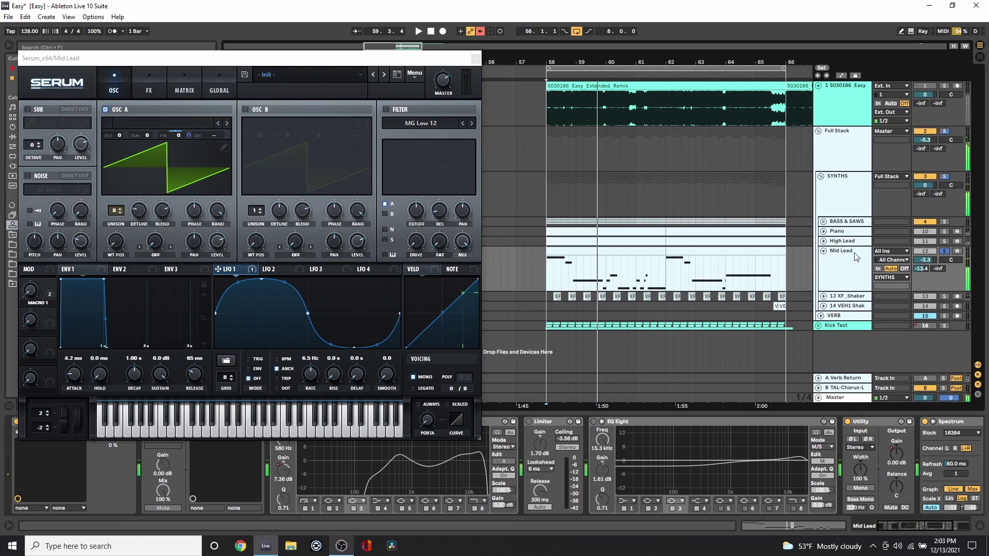
Step: Show the Mid Lead's Serum Macro 1 automation lane and play back its rising ramps
{"action": "key", "text": "a"}
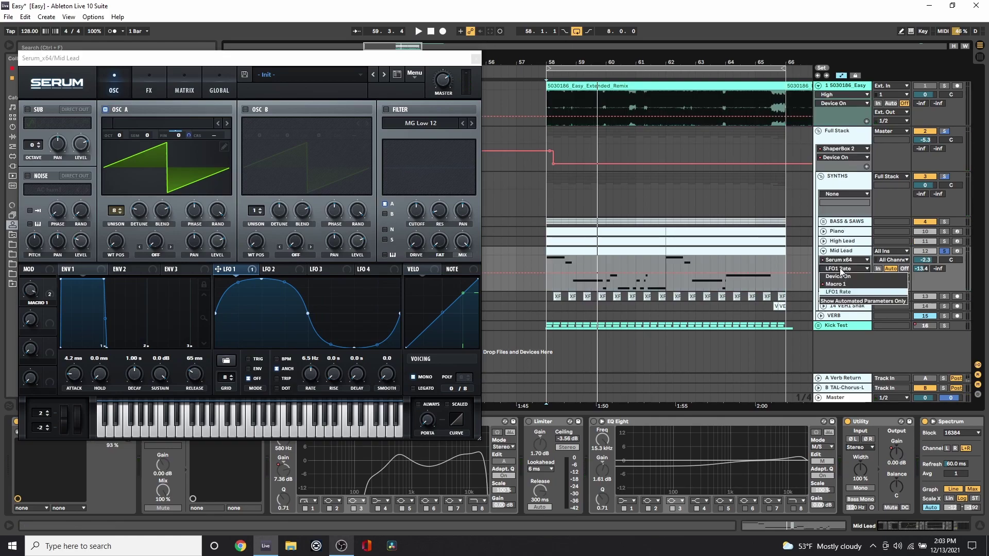
{"action": "left_click", "coordinate": [845, 269]}
{"action": "left_click", "coordinate": [845, 280]}
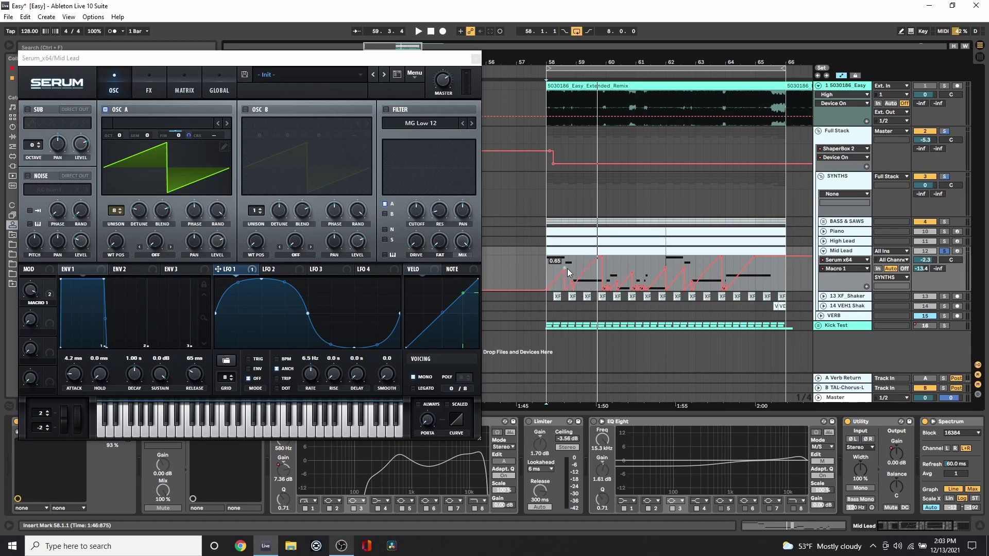
{"action": "key", "text": "space"}
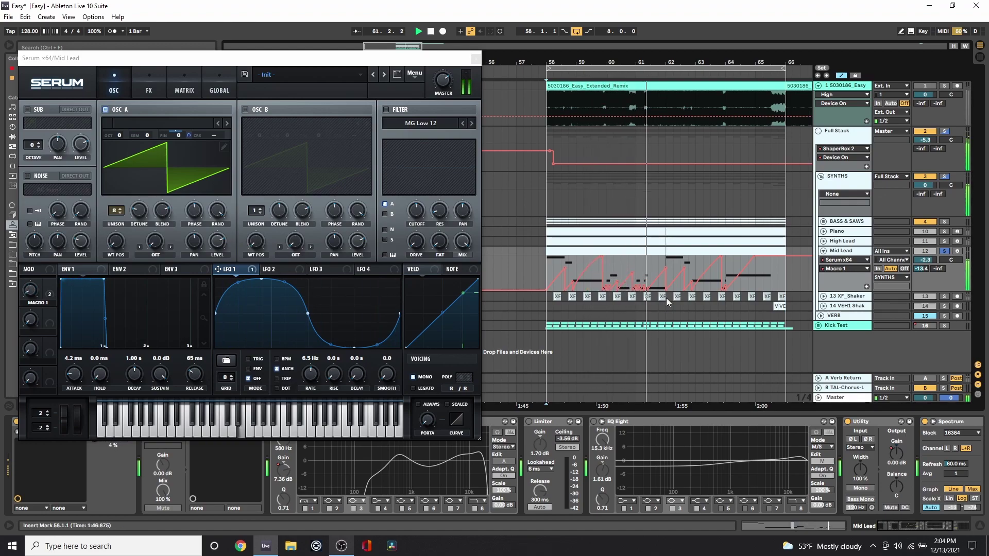
{"action": "left_click", "coordinate": [666, 297]}
{"action": "key", "text": "space"}
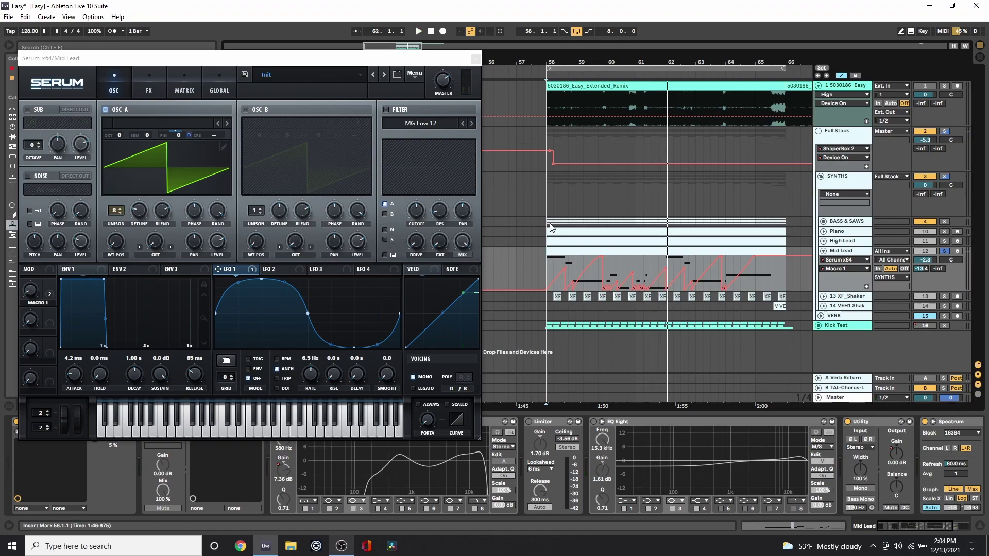
Step: Close Serum, switch on Mid Lead's first EQ Eight and turn off its band 3
{"action": "left_click", "coordinate": [476, 58]}
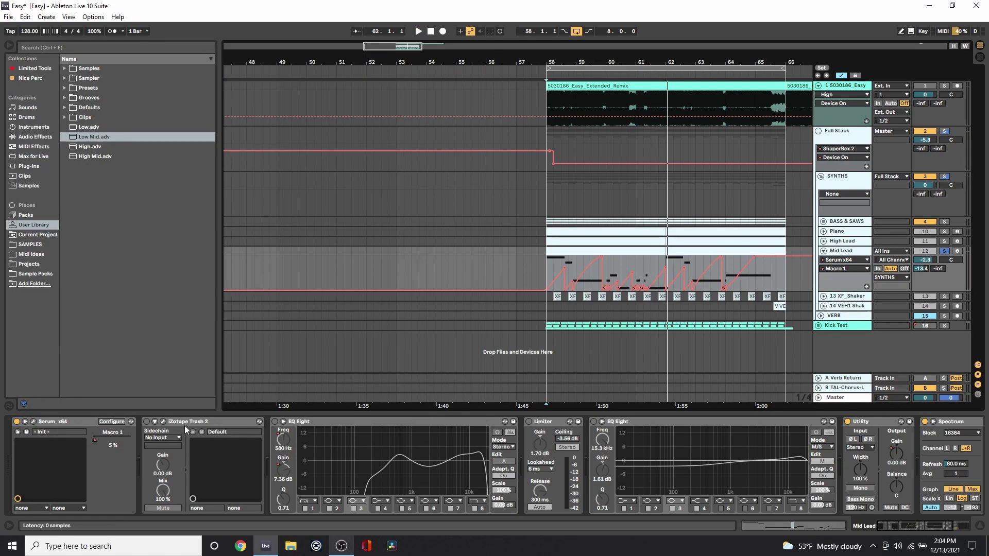
{"action": "left_click", "coordinate": [147, 422]}
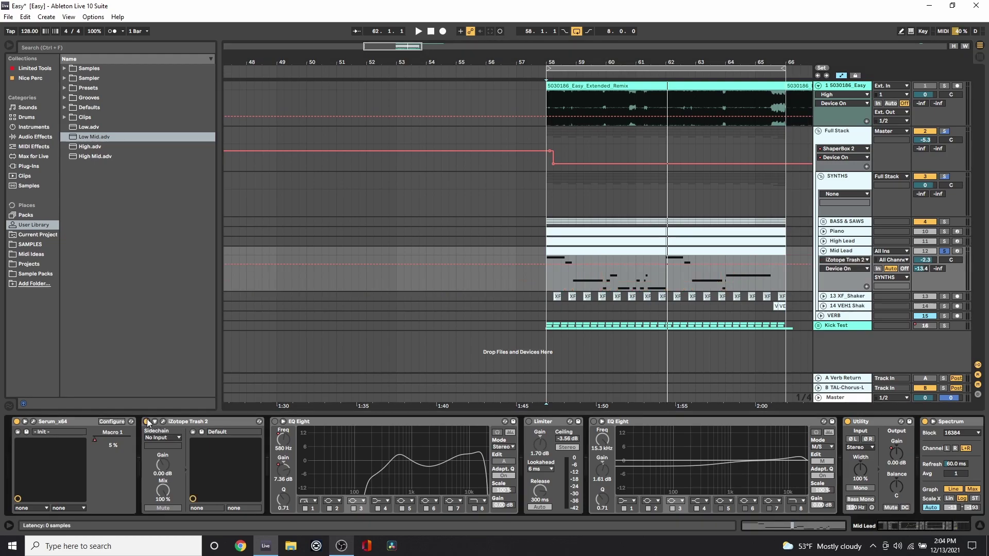
{"action": "key", "text": "a"}
{"action": "left_click", "coordinate": [275, 422]}
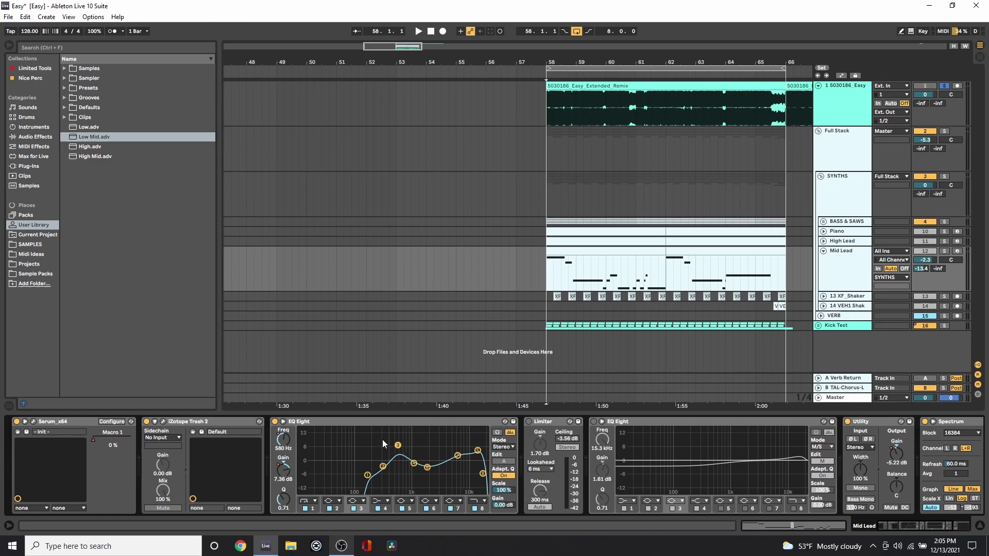
{"action": "left_click", "coordinate": [354, 507]}
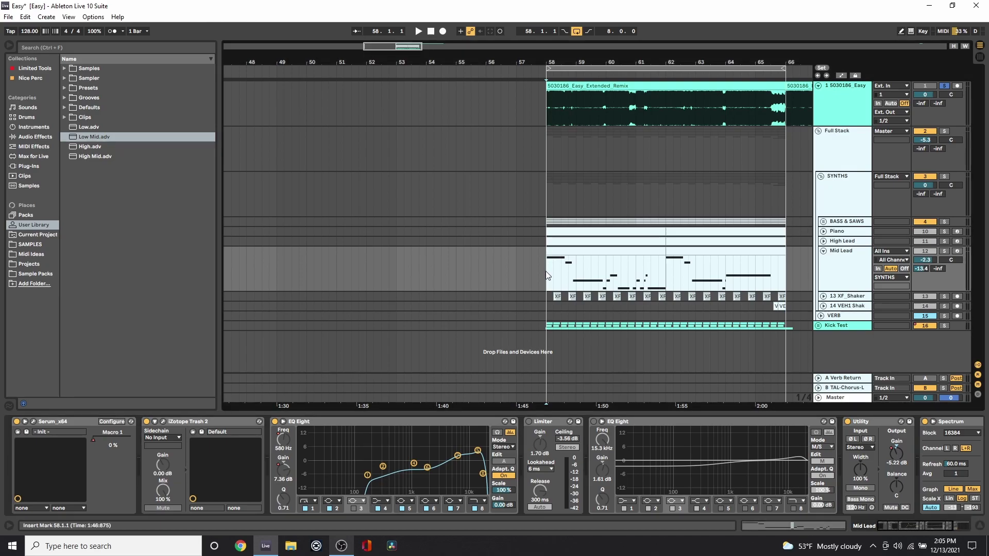
Step: Solo Mid Lead and play from bar 58, turning EQ band 3 back on to compare
{"action": "left_click", "coordinate": [943, 251]}
{"action": "key", "text": "space"}
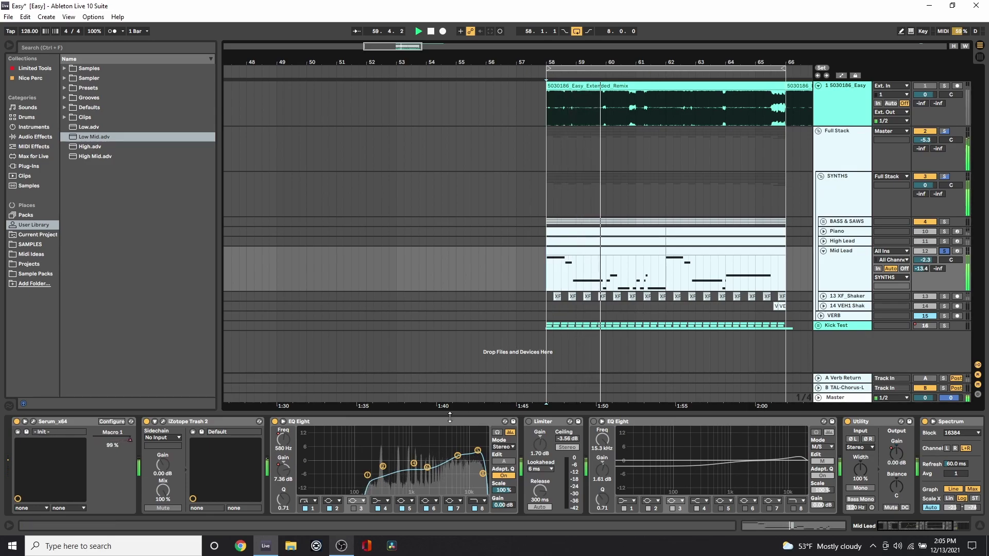
{"action": "left_click", "coordinate": [352, 508]}
{"action": "key", "text": "space"}
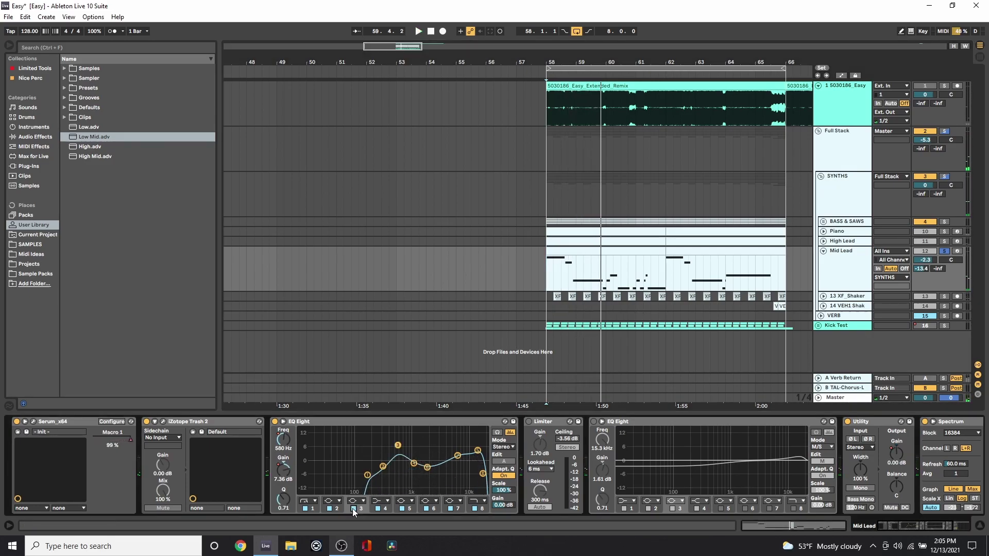
{"action": "key", "text": "space"}
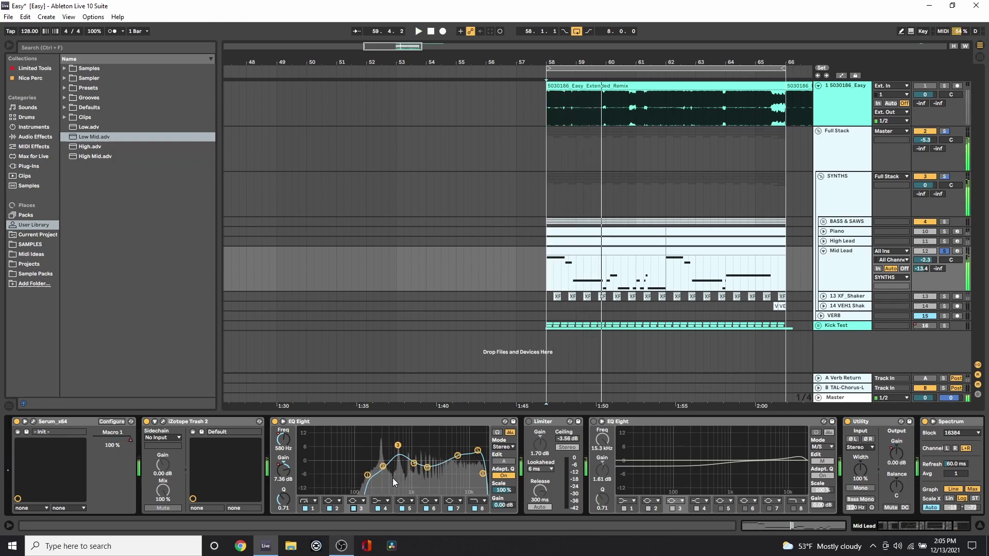
{"action": "key", "text": "space"}
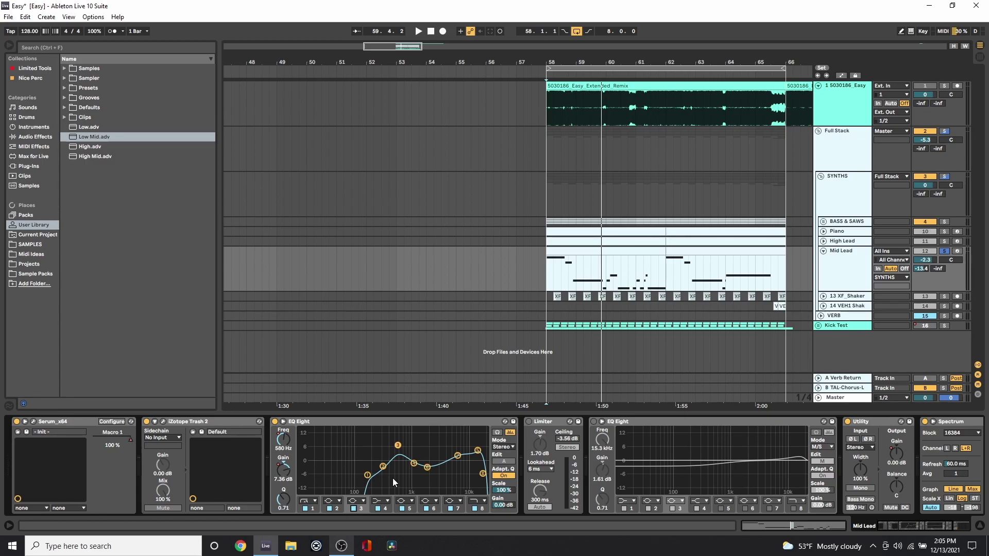
Step: Reset the playback start to bar 58 and replay the Mid Lead
{"action": "left_click", "coordinate": [551, 283]}
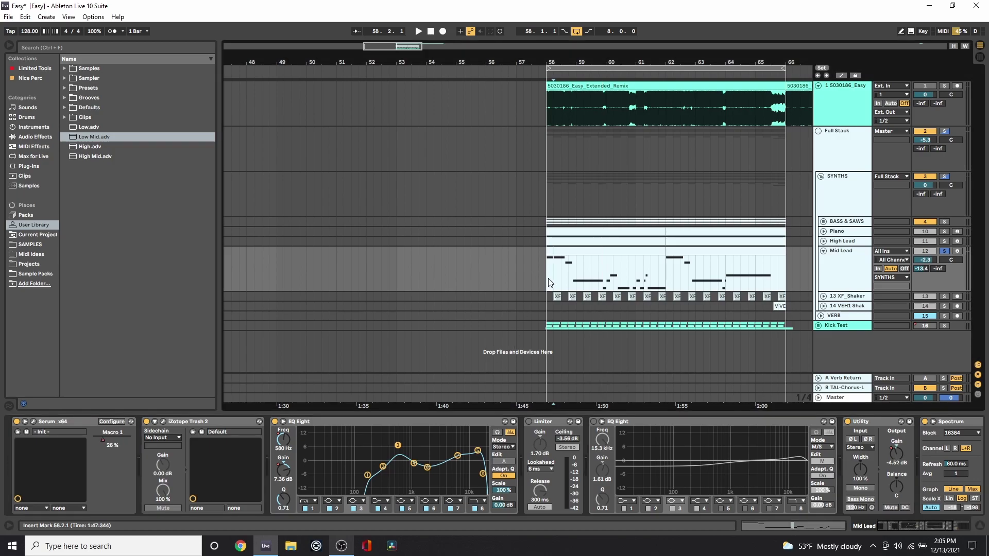
{"action": "left_click", "coordinate": [548, 282]}
{"action": "key", "text": "space"}
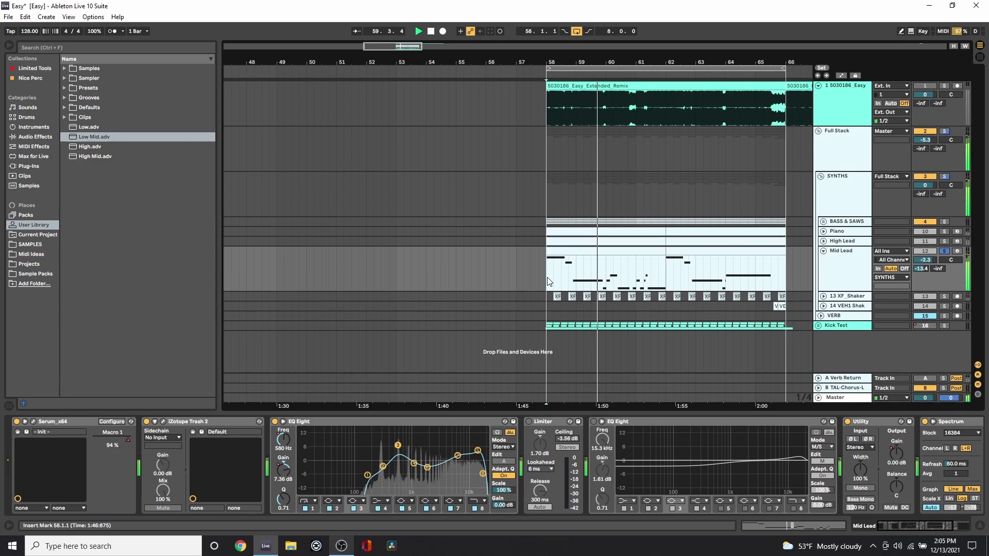
{"action": "key", "text": "space"}
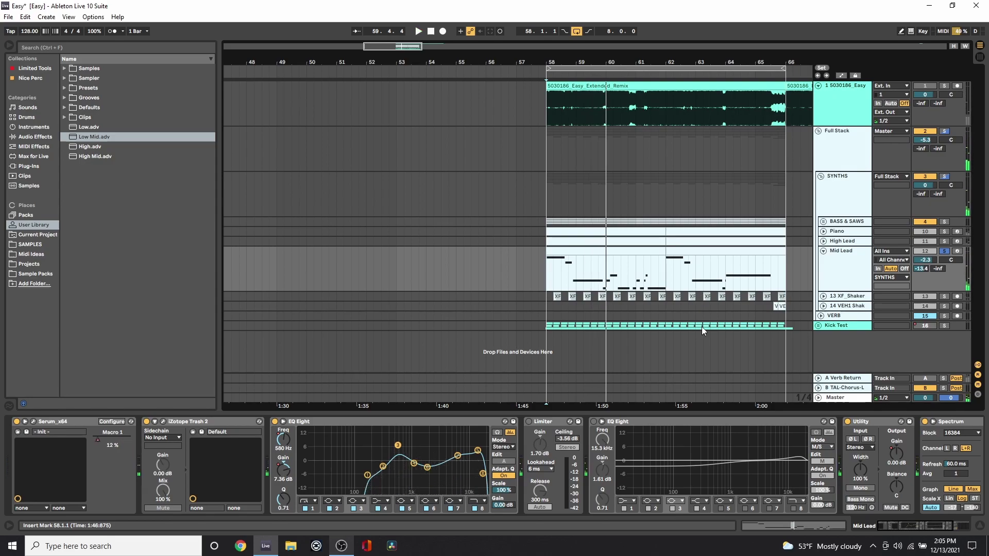
Step: Turn on the Limiter and the second EQ Eight, with that EQ editing the Side channel
{"action": "left_click", "coordinate": [529, 421]}
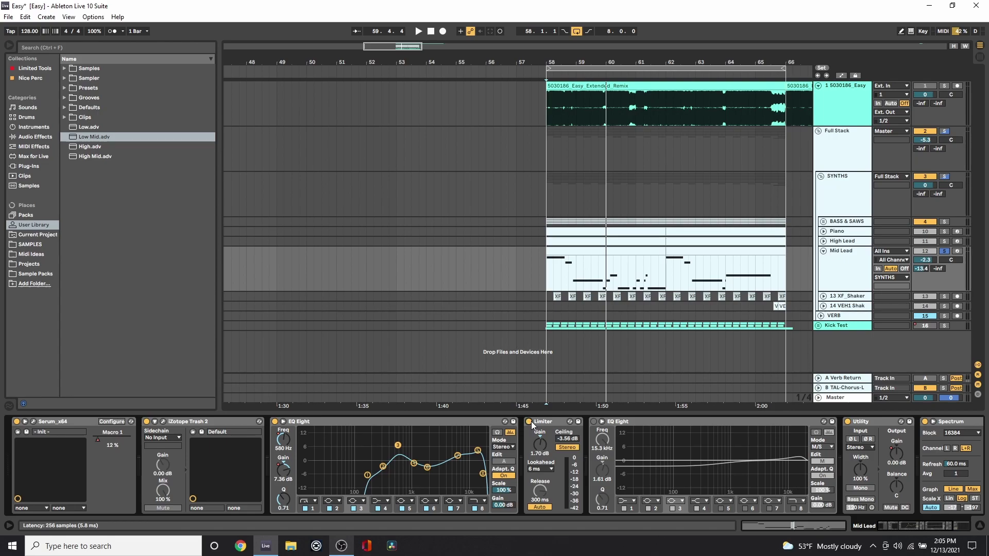
{"action": "key", "text": "space"}
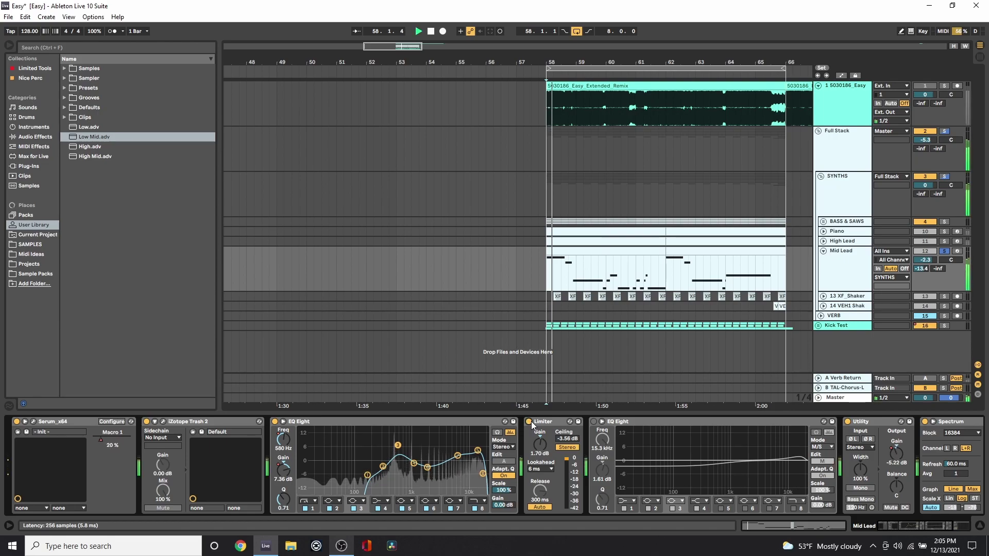
{"action": "left_click", "coordinate": [594, 421]}
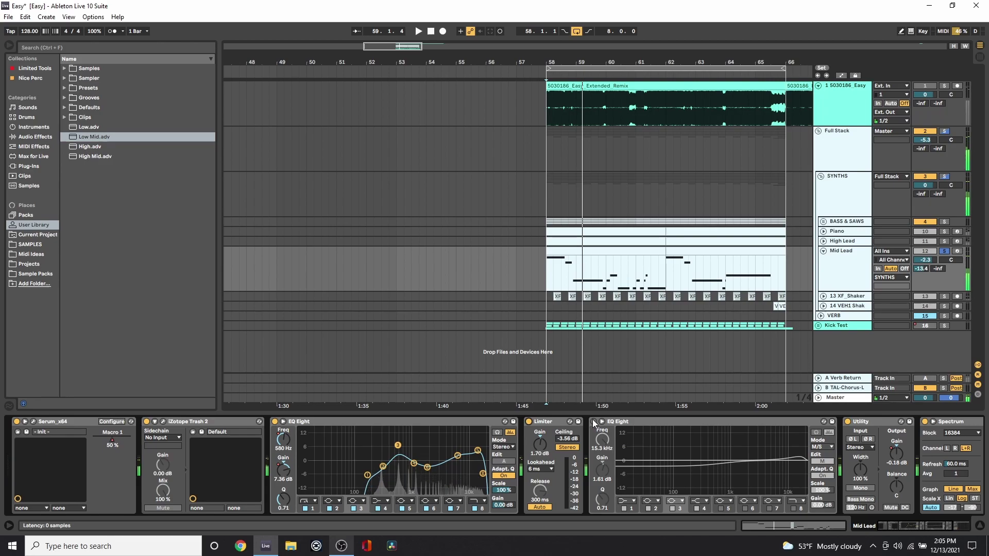
{"action": "left_click", "coordinate": [822, 461]}
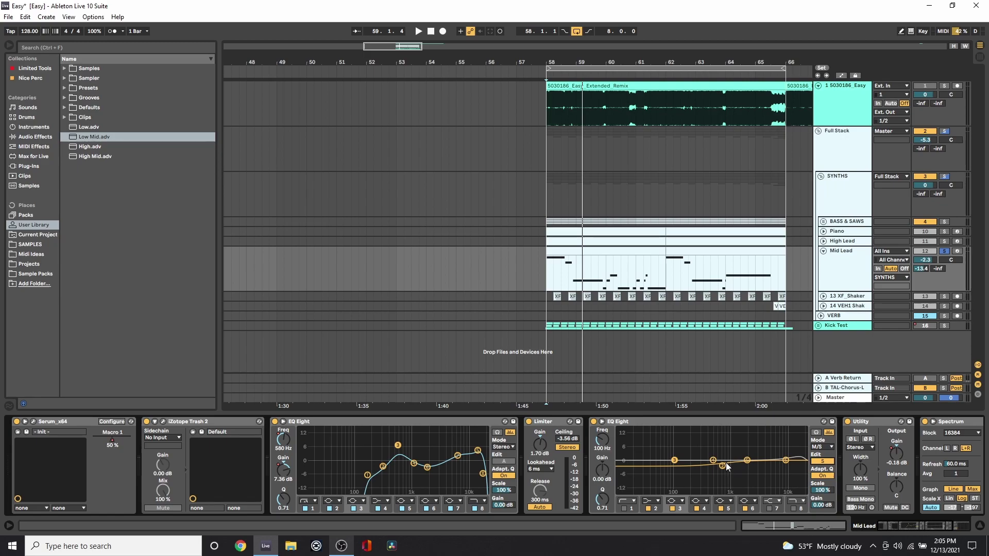
Step: Show the automation envelopes, including Mid Lead's Utility gain curve, and stop playback at bar 58
{"action": "left_click_drag", "start_coordinate": [931, 527], "coordinate": [942, 522]}
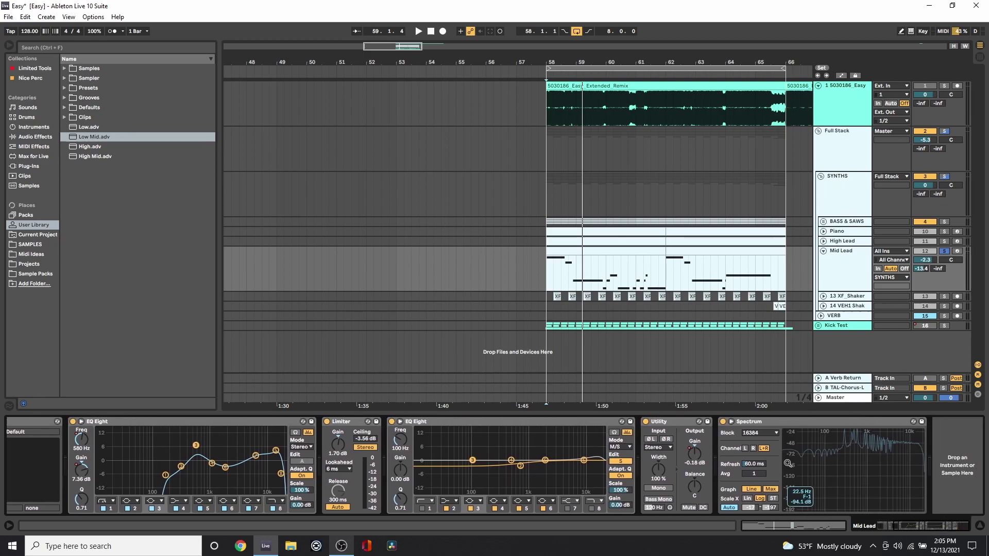
{"action": "key", "text": "a"}
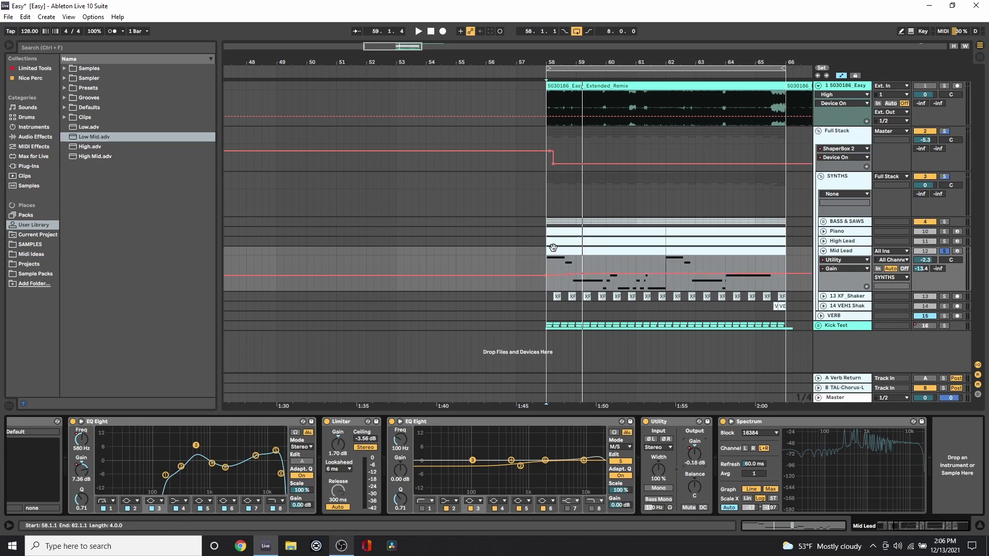
{"action": "left_click", "coordinate": [548, 268]}
{"action": "key", "text": "space"}
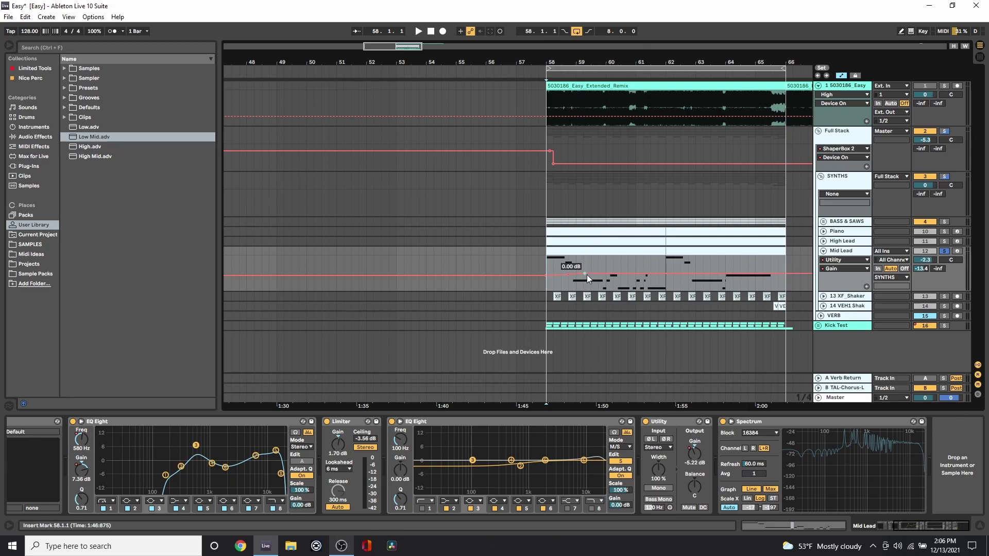
Step: Fold Mid Lead, view High Lead's devices, and re-enable the Verb Return track
{"action": "left_click", "coordinate": [823, 252]}
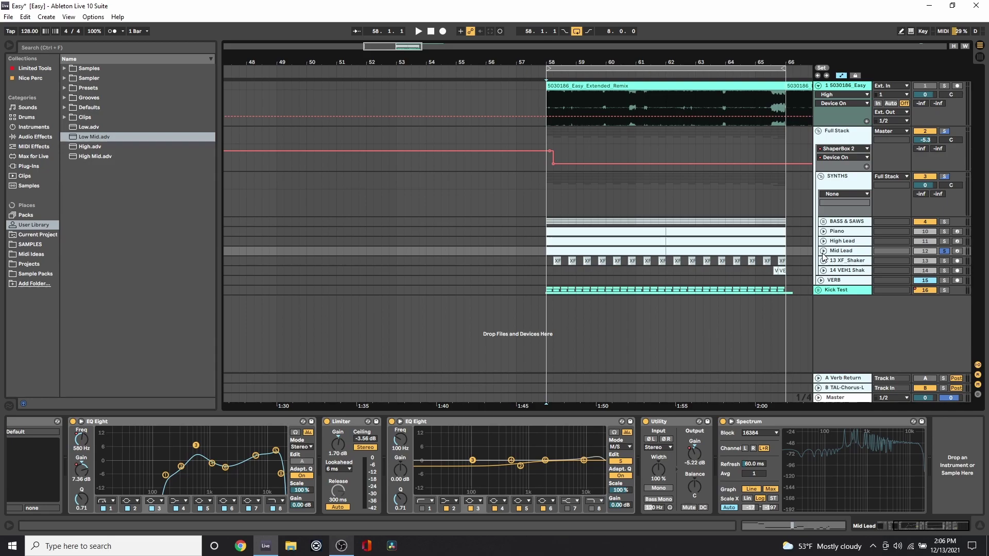
{"action": "left_click", "coordinate": [846, 240]}
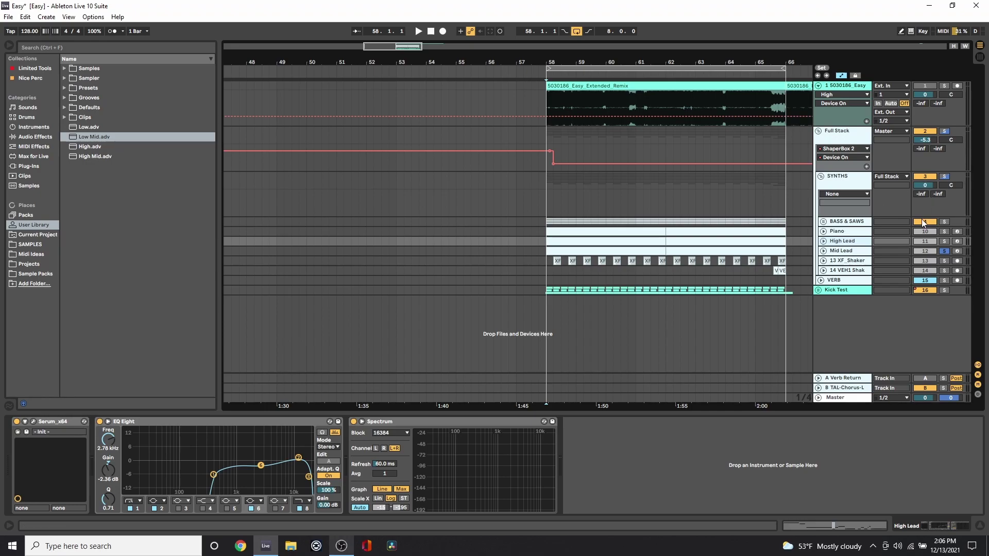
{"action": "left_click", "coordinate": [917, 378]}
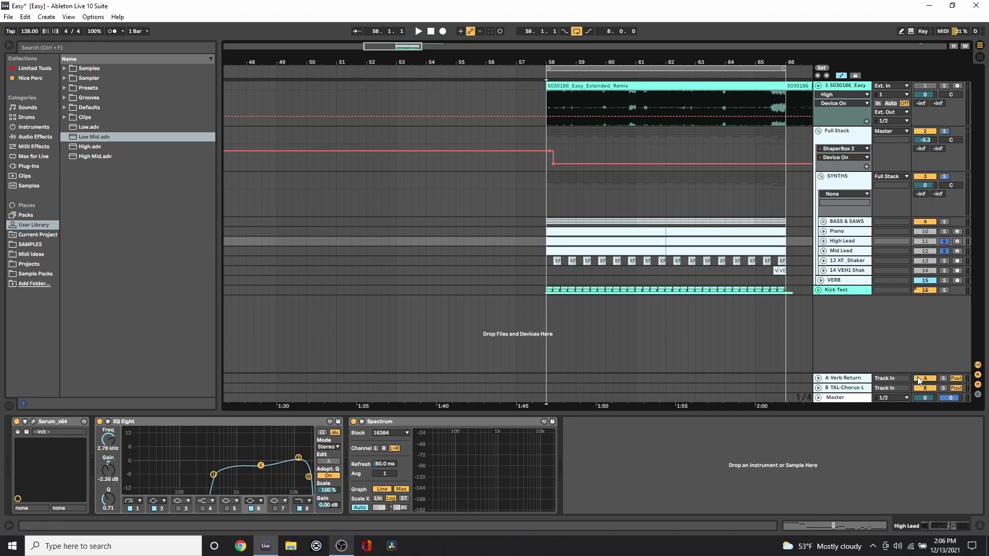
Step: Unfold Mid Lead, select its first clip, and start playback
{"action": "left_click", "coordinate": [825, 250]}
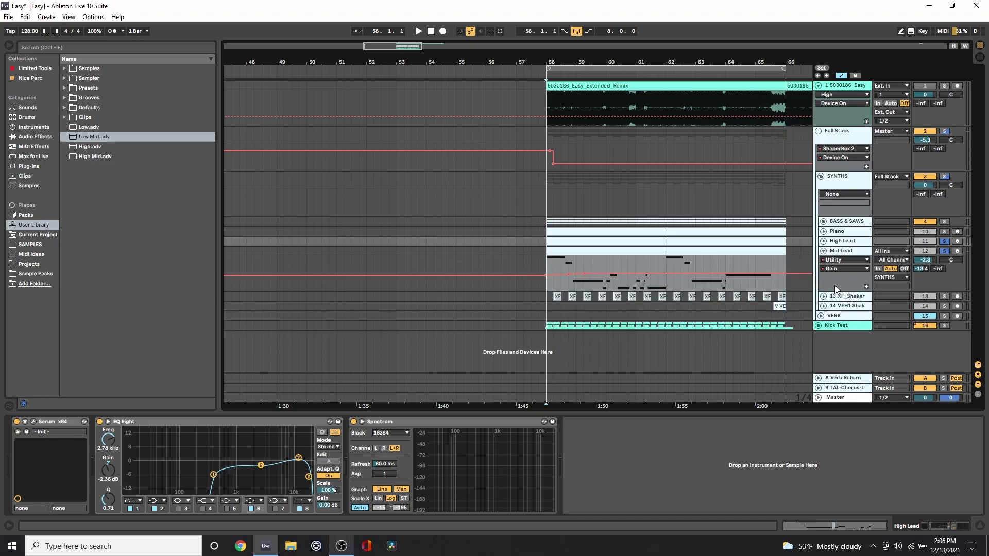
{"action": "left_click", "coordinate": [840, 251]}
{"action": "left_click", "coordinate": [824, 251]}
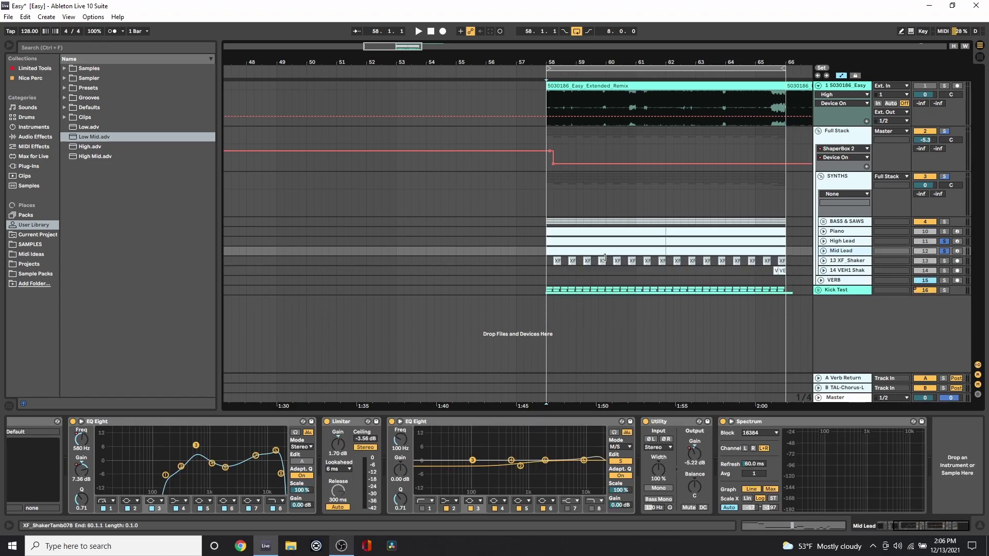
{"action": "left_click", "coordinate": [596, 250]}
{"action": "key", "text": "space"}
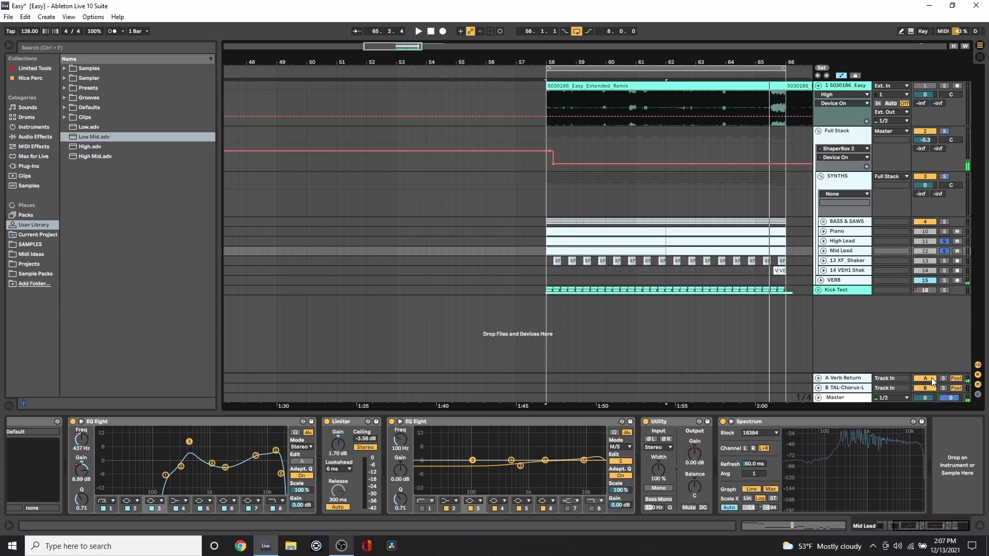
Step: Open the Mid Lead clip's notes in Detail View and zoom in around beat 3
{"action": "left_click", "coordinate": [824, 251]}
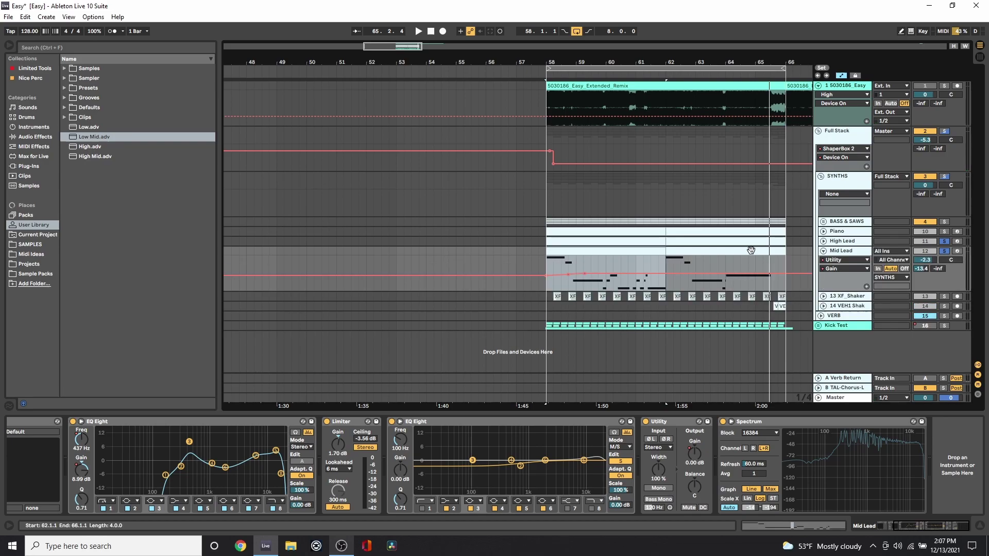
{"action": "key", "text": "shift+Tab"}
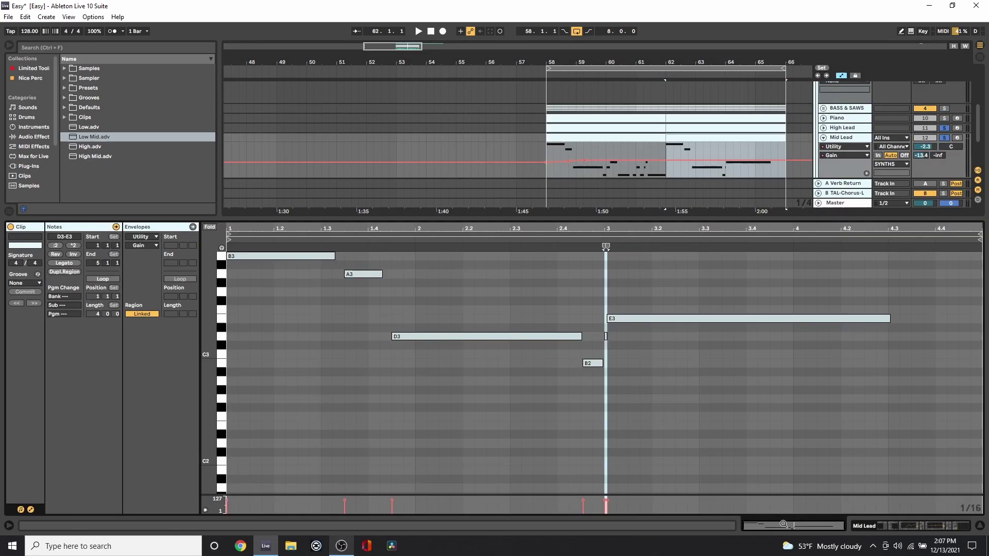
{"action": "left_click_drag", "start_coordinate": [604, 231], "coordinate": [604, 278]}
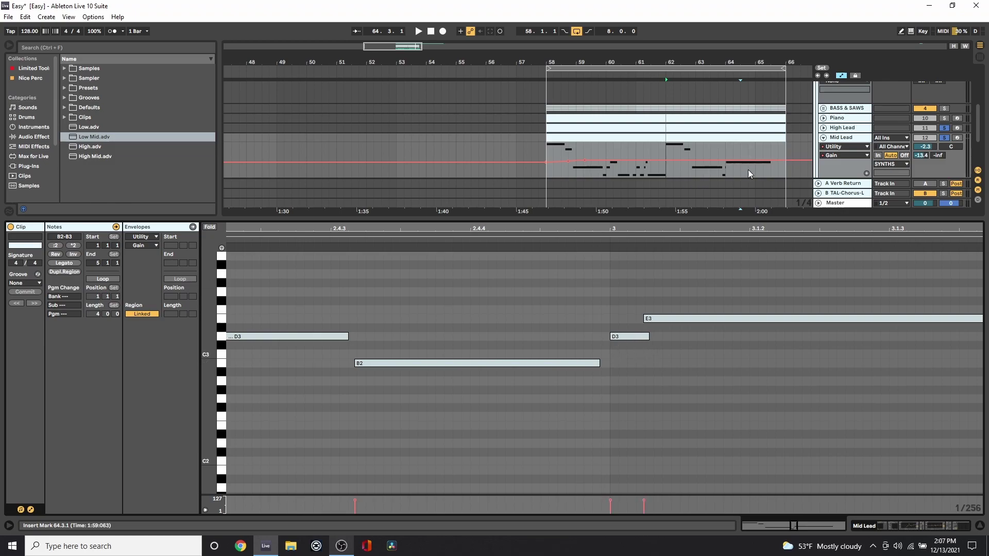
Step: Play from bar 64, take Mid Lead out of solo, and enlarge the arrangement to show all tracks
{"action": "left_click", "coordinate": [728, 152]}
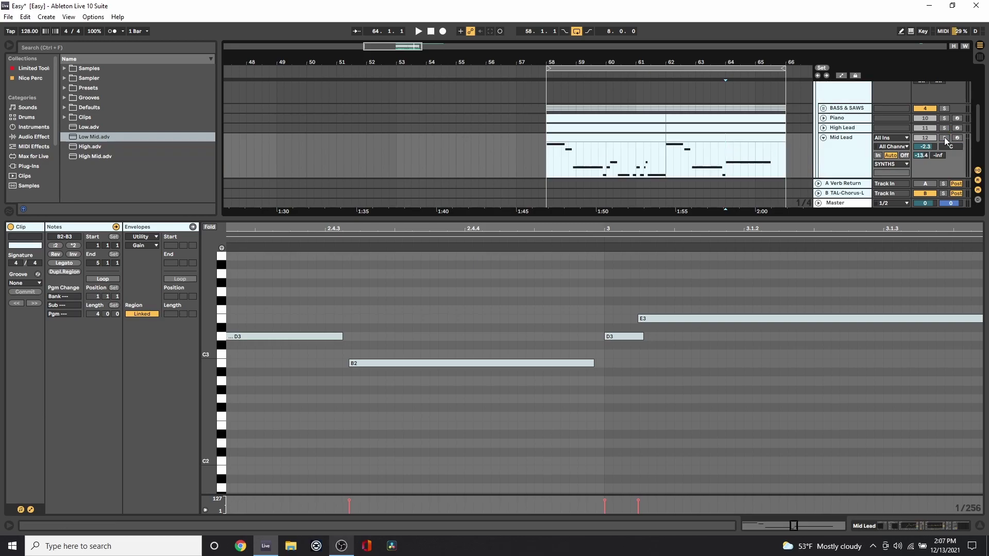
{"action": "key", "text": "space"}
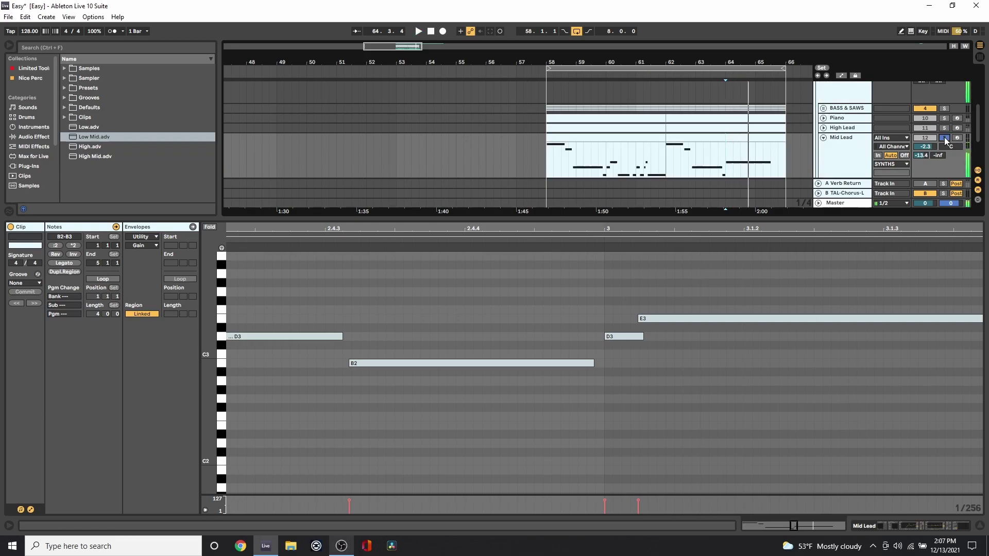
{"action": "left_click", "coordinate": [944, 137]}
{"action": "left_click_drag", "start_coordinate": [807, 223], "coordinate": [807, 416]}
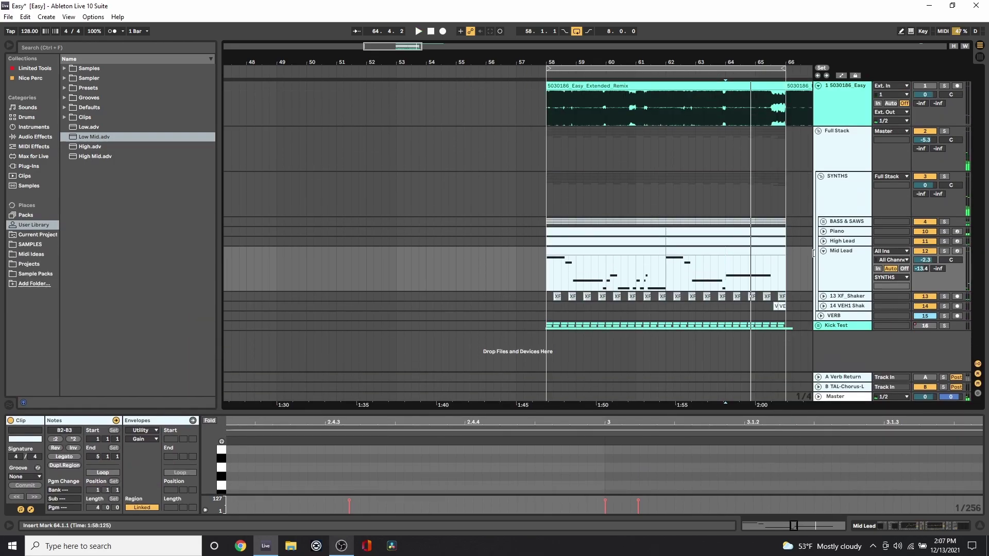
Step: Fold Mid Lead, solo the SYNTHS group, and play the synth stack from bar 58 to around bar 67
{"action": "left_click", "coordinate": [823, 252]}
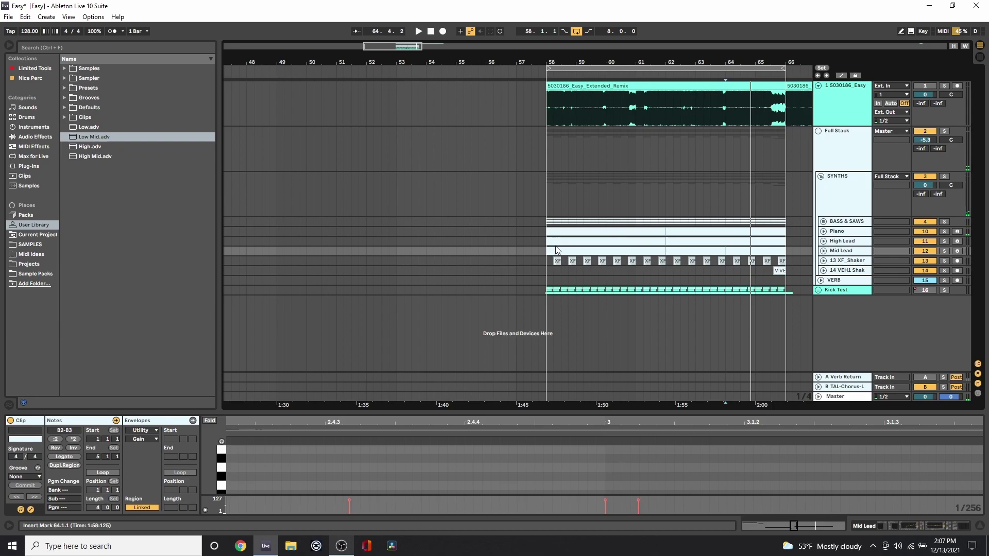
{"action": "left_click", "coordinate": [544, 252]}
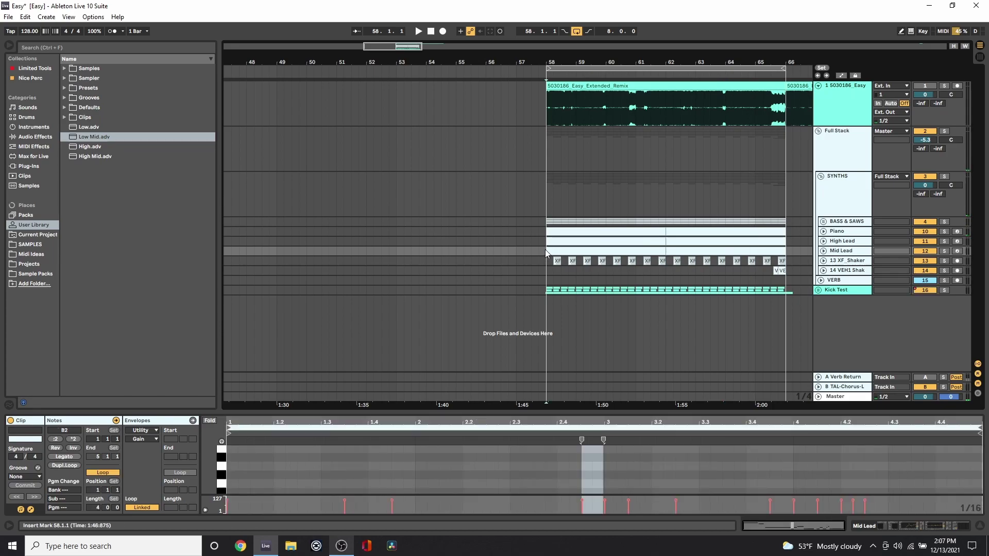
{"action": "left_click", "coordinate": [947, 177]}
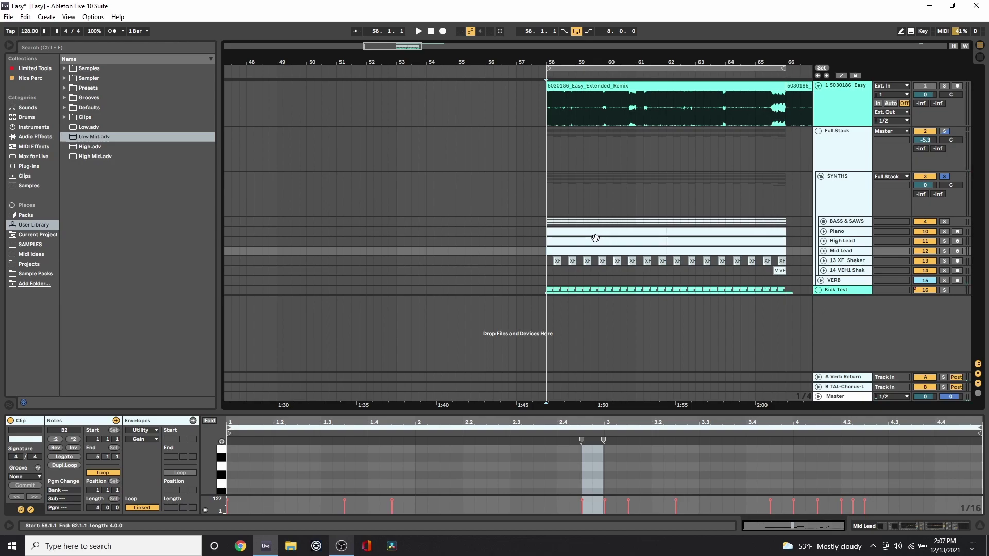
{"action": "key", "text": "space"}
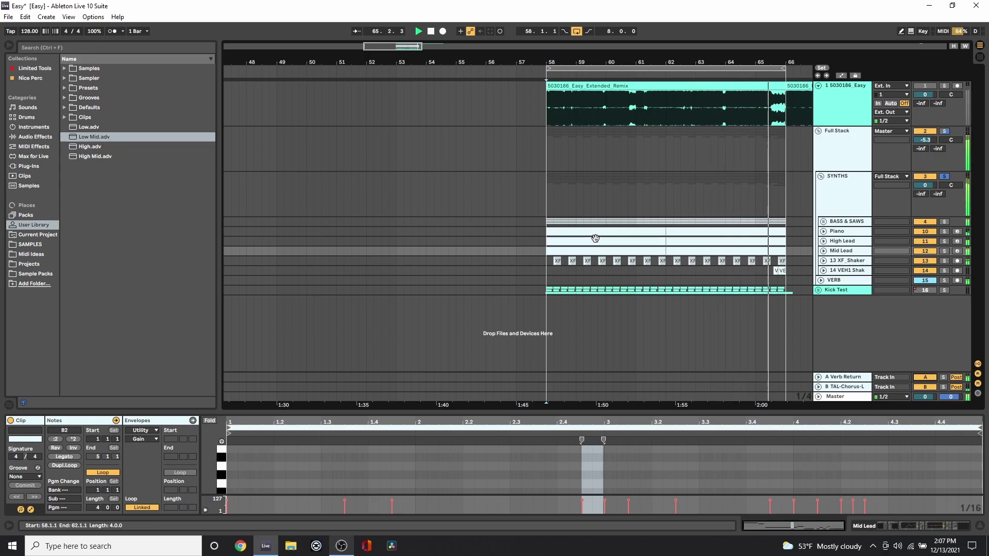
{"action": "key", "text": "space"}
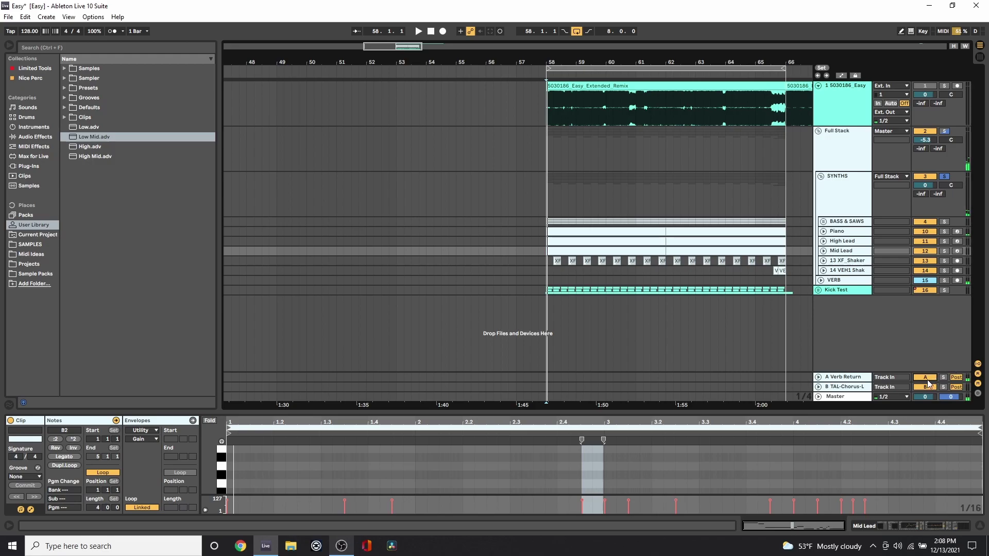
{"action": "left_click", "coordinate": [809, 270]}
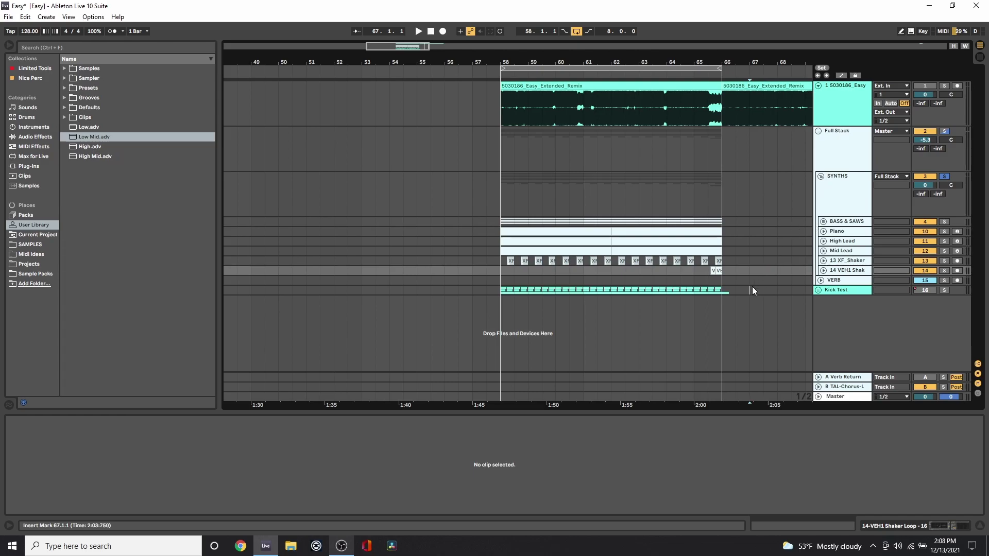
Step: Inspect the effect chains of the Kick Test track and the Full Stack group
{"action": "left_click", "coordinate": [750, 290]}
{"action": "left_click", "coordinate": [891, 527]}
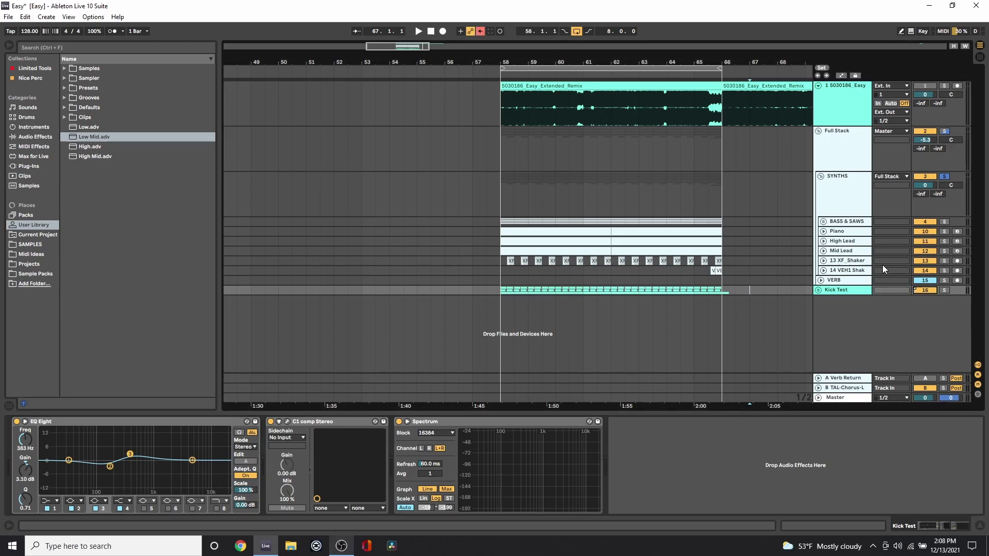
{"action": "left_click", "coordinate": [834, 209]}
{"action": "left_click", "coordinate": [827, 166]}
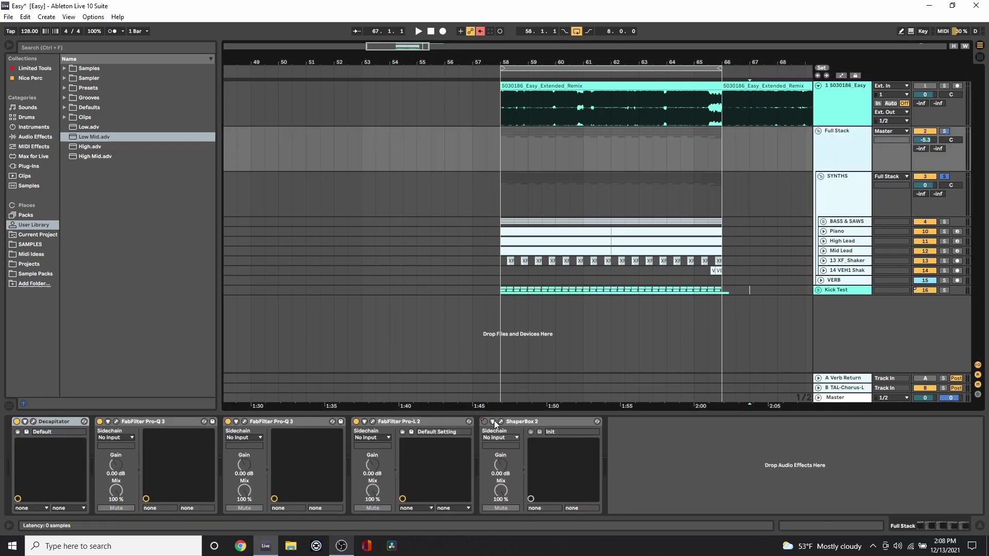
Step: Unfold the Kick Test group, lower its volume to -1.2 dB, and play from bar 58
{"action": "left_click", "coordinate": [818, 290]}
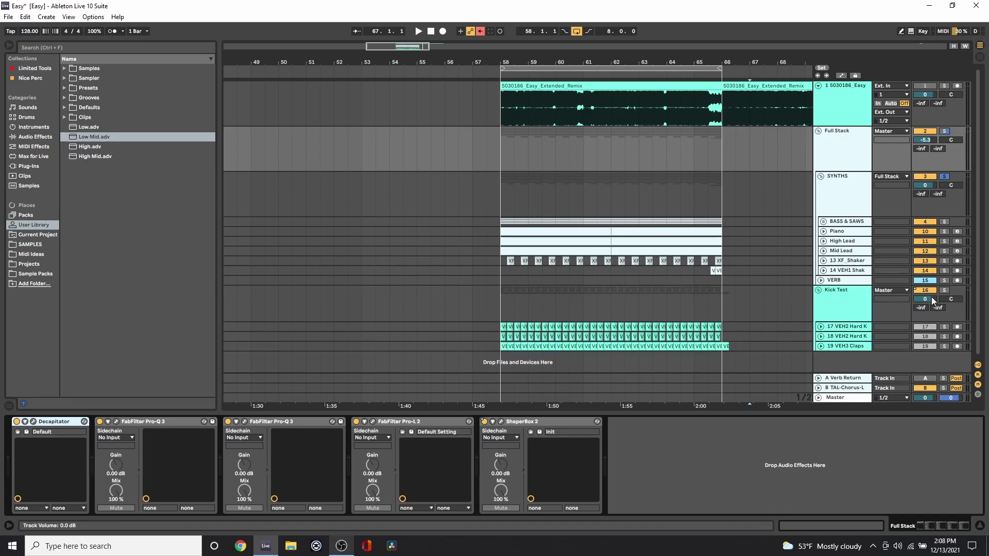
{"action": "left_click_drag", "start_coordinate": [926, 298], "coordinate": [925, 305]}
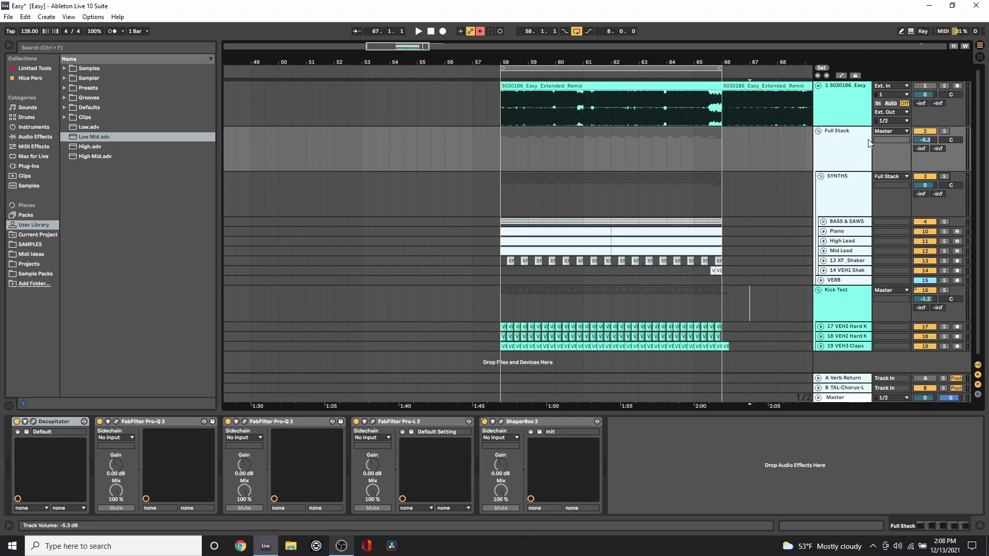
{"action": "left_click", "coordinate": [500, 157]}
{"action": "key", "text": "space"}
{"action": "left_click", "coordinate": [500, 206]}
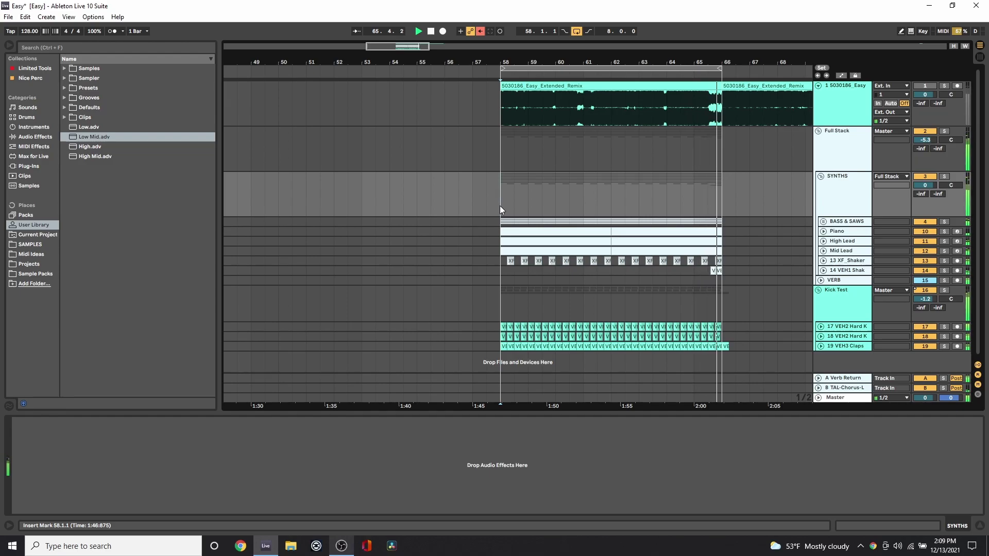
{"action": "key", "text": "space"}
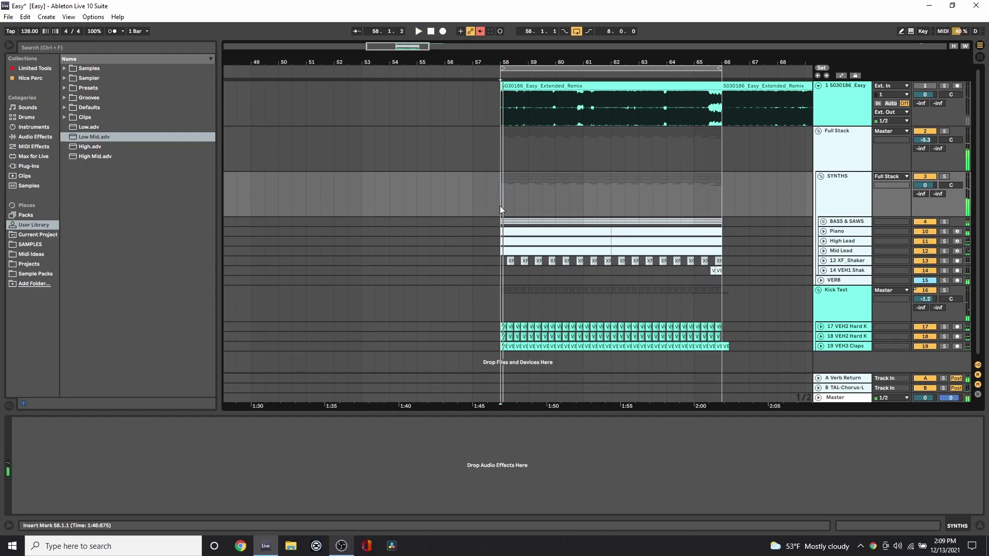